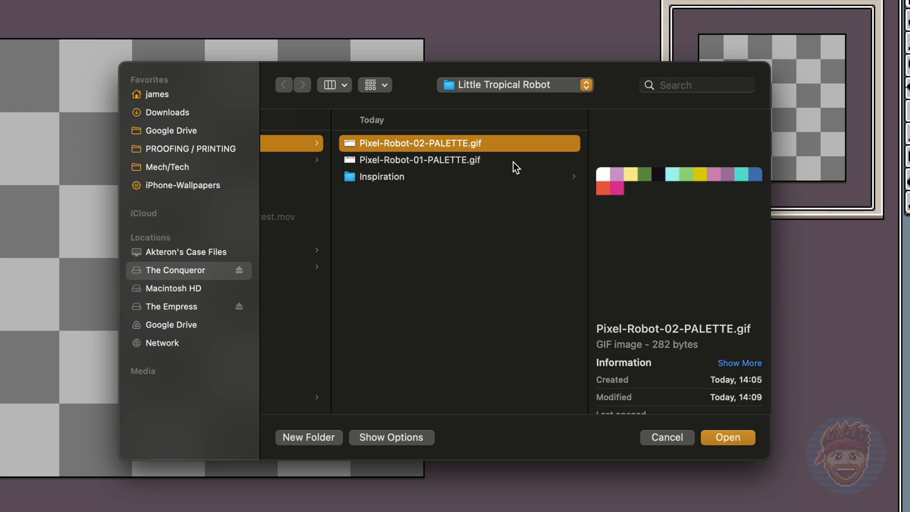
Step: Load the Pixel-Robot-02-PALETTE.gif palette from the Little Tropical Robot folder
left_click(490, 158)
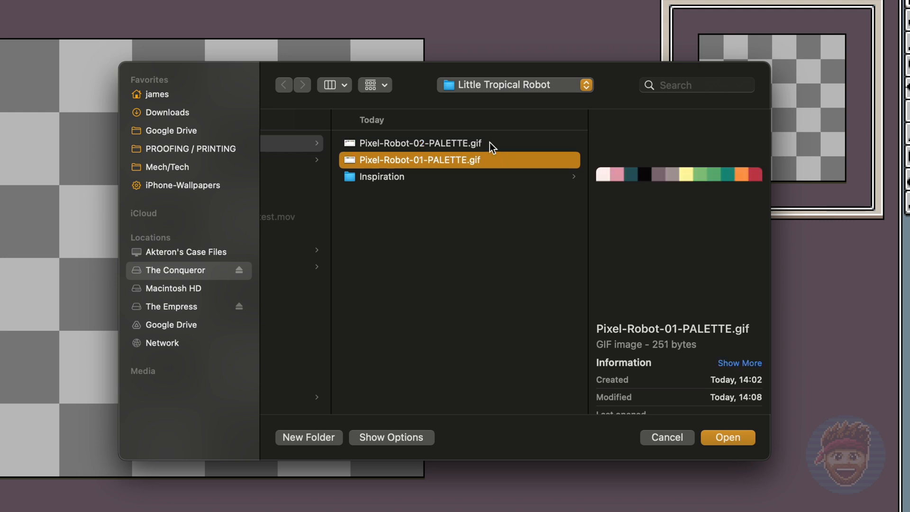
left_click(488, 141)
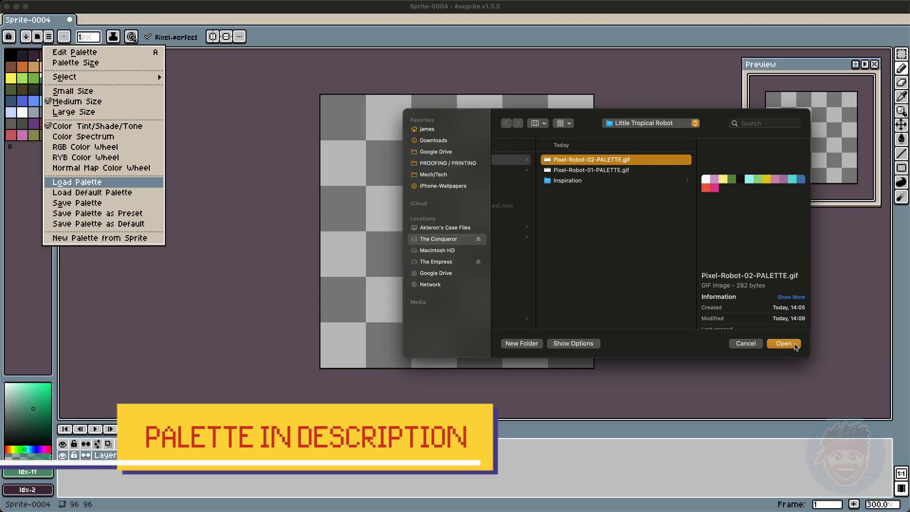
left_click(783, 344)
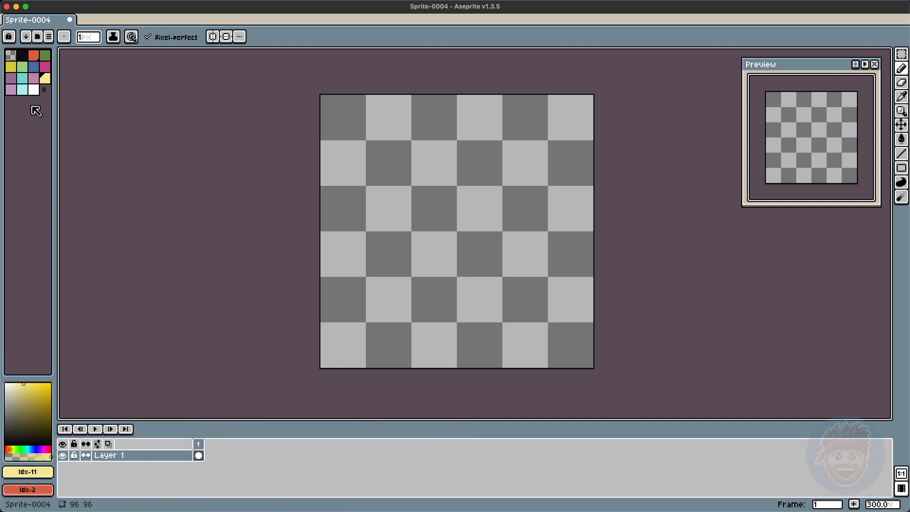
Step: Fill the whole canvas with white using the Paint Bucket
left_click(34, 91)
key("g")
left_click(425, 236)
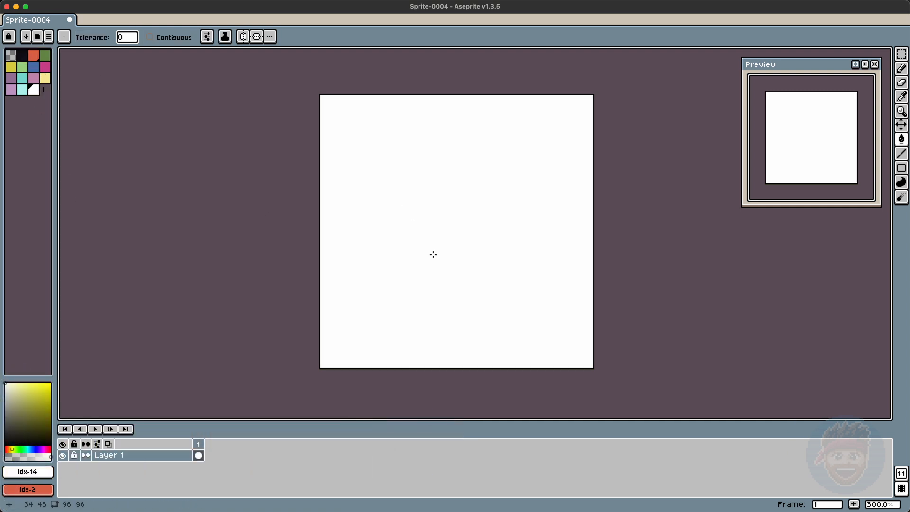
Step: Rename the existing layer to BG and add a new layer named Robot above it
double_click(112, 455)
type("BG")
key("Return")
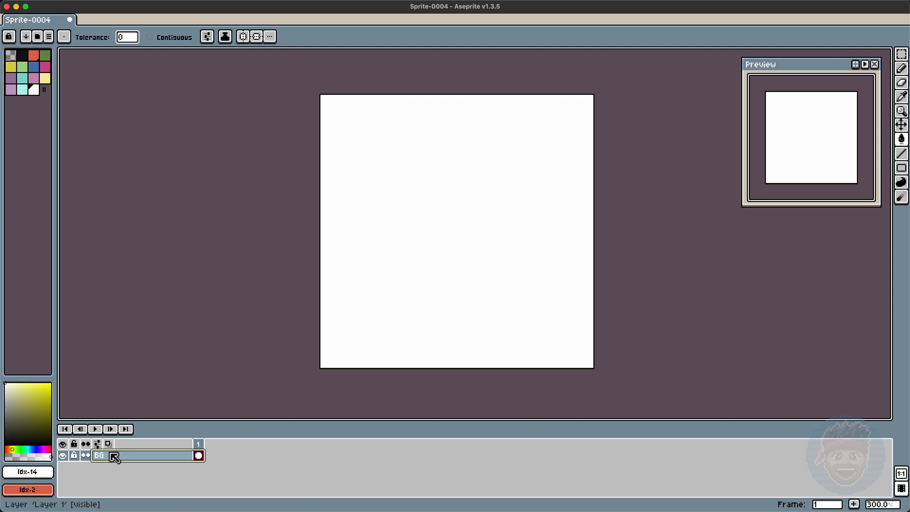
key("shift+n")
double_click(122, 455)
type("Robot")
key("Return")
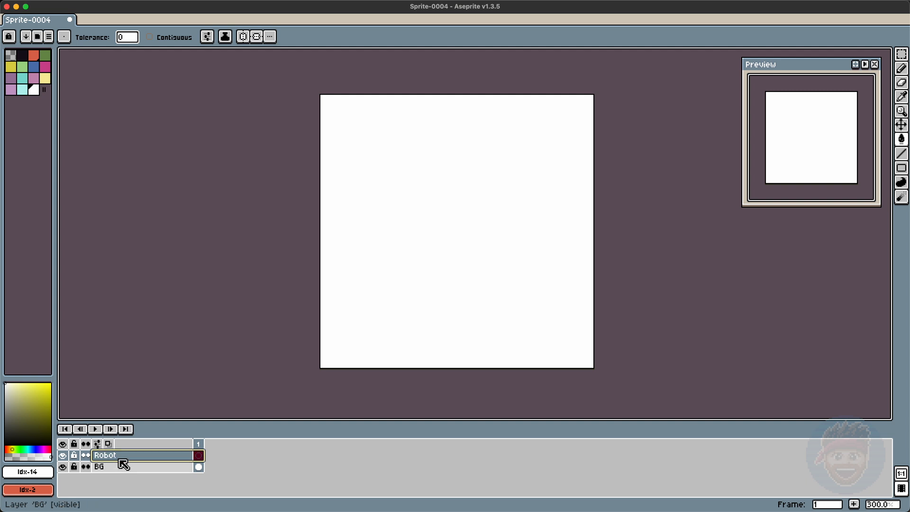
Step: Draw a black rounded-rectangle head outline about 30 by 19 pixels with an inner frame line, cleaning corners with the Eraser
left_click(22, 54)
left_click(489, 150)
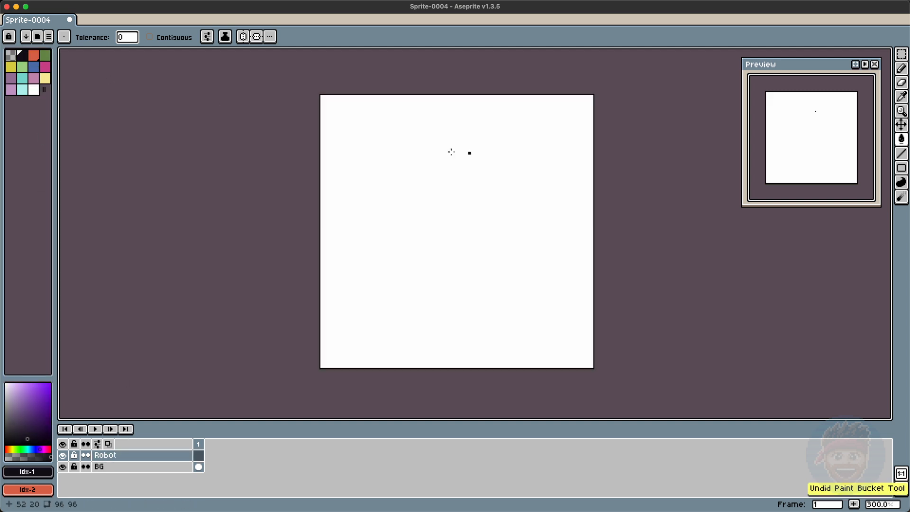
key("super+z")
key("b")
left_click_drag(481, 148, 411, 148)
left_click_drag(406, 195, 474, 199)
key("e")
left_click_drag(477, 144, 473, 147)
key("b")
left_click(412, 144)
key("e")
left_click(409, 199)
key("b")
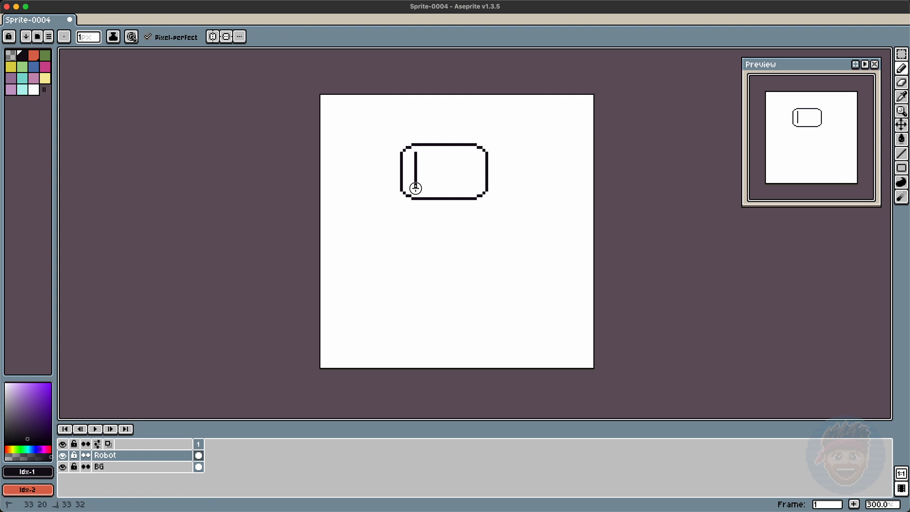
left_click_drag(478, 144, 486, 150)
key("e")
key("b")
key("e")
mouse_move(486, 193)
left_mouse_down()
mouse_move(478, 199)
mouse_move(484, 192)
left_mouse_up()
key("b")
left_click_drag(481, 156, 481, 184)
key("e")
left_click(410, 196)
key("b")
left_click(410, 199)
key("e")
key("b")
key("e")
key("b")
left_click_drag(481, 195, 483, 193)
key("e")
key("b")
left_click_drag(480, 147, 483, 152)
key("e")
key("m")
left_click_drag(393, 136, 419, 202)
key("super+z")
key("super+d")
Step: Fill the band between the outer and inner outlines with red using the Paint Bucket
key("b")
left_click(33, 56)
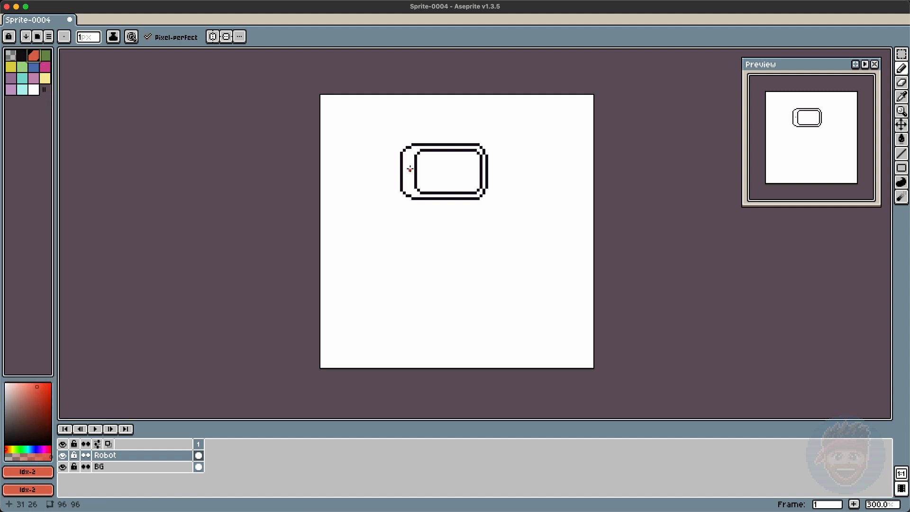
key("g")
left_click(407, 171)
Step: Refine the head's right edge and inner frame pixels with the Pencil and Eraser in dark outline color
key("b")
left_click(461, 193, "alt")
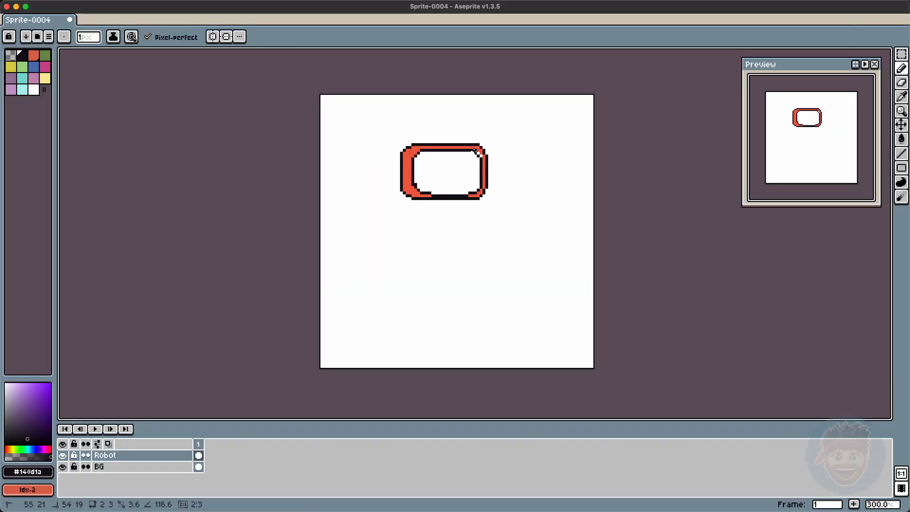
left_click(485, 144, "alt")
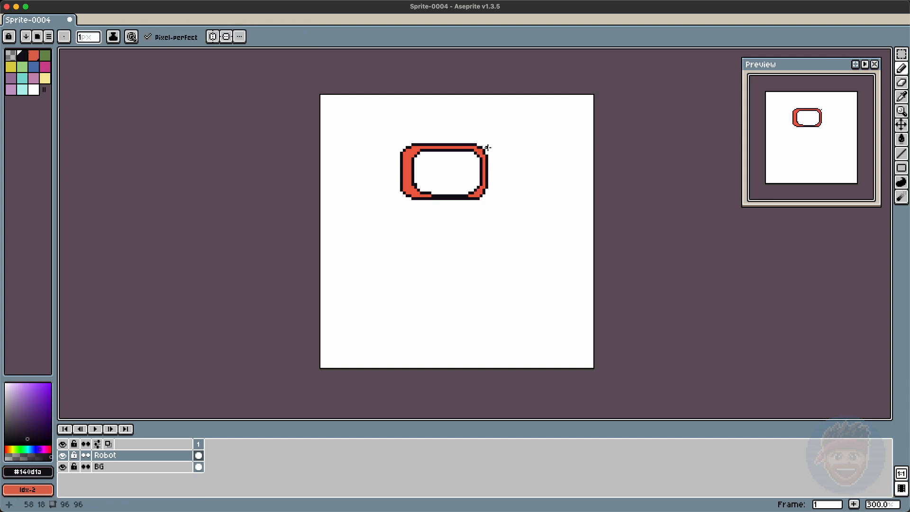
key("e")
left_click_drag(483, 150, 486, 156)
key("b")
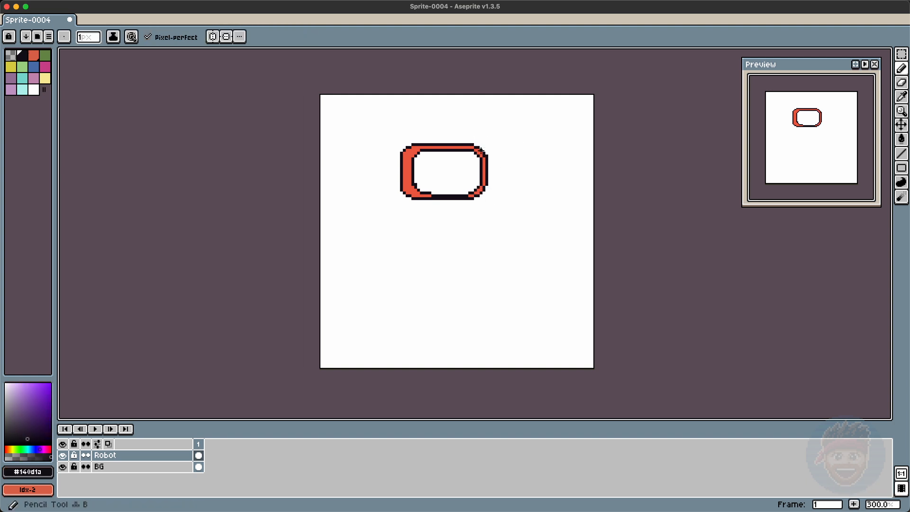
left_click(484, 183, "alt")
left_click(483, 188)
left_click(486, 184, "alt")
key("super+z")
left_click_drag(486, 187, 484, 193)
left_click(483, 180, "alt")
left_click(478, 195, "alt")
key("super+z")
left_click_drag(483, 158, 484, 189)
key("e")
mouse_move(487, 156)
left_mouse_down()
mouse_move(528, 182)
mouse_move(487, 190)
left_mouse_up()
key("b")
left_click(480, 155, "alt")
mouse_move(481, 158)
left_mouse_down()
mouse_move(413, 184)
mouse_move(466, 193)
left_mouse_up()
Step: Draw the visor shape inside the head and fill the face areas with the Paint Bucket
left_click(421, 150, "alt")
left_click_drag(424, 168, 424, 181)
left_click_drag(427, 164, 427, 184)
key("g")
left_click(434, 173)
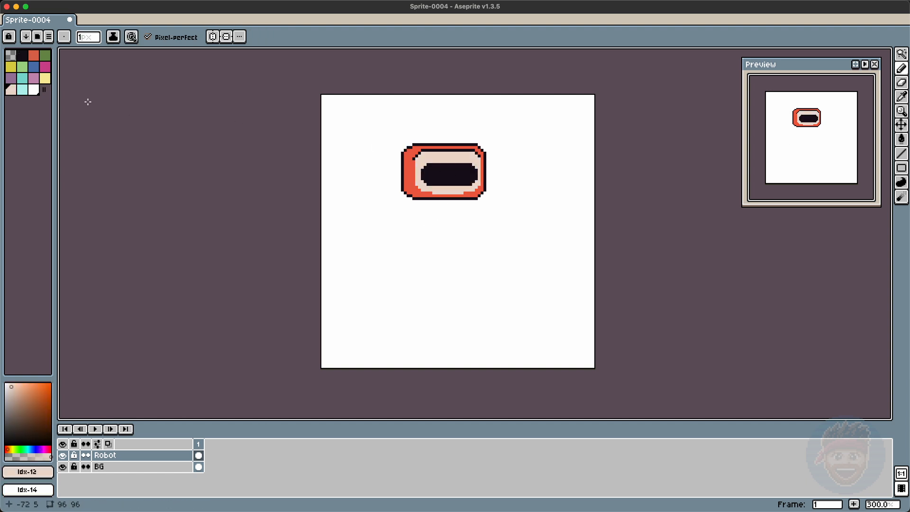
Step: Fill the remaining inner face band with the cream color
left_click(34, 90)
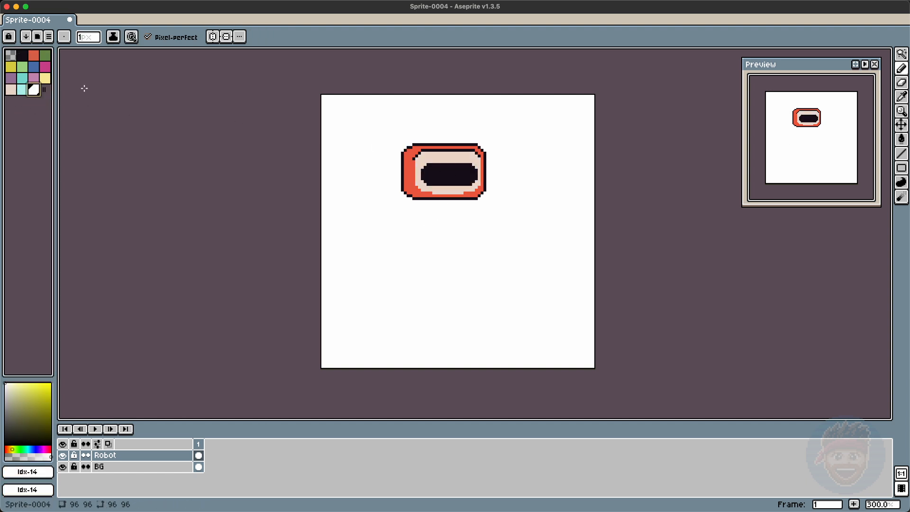
left_click(429, 192, "alt")
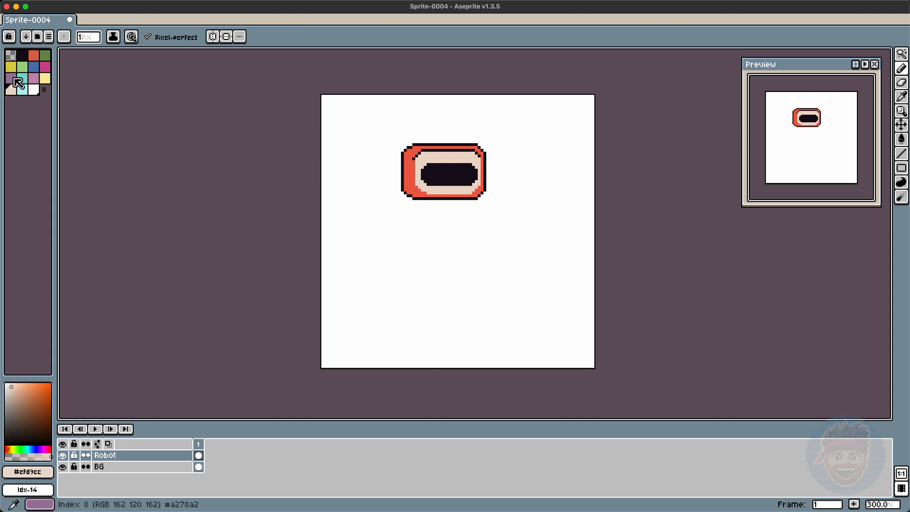
left_click(412, 165, "alt")
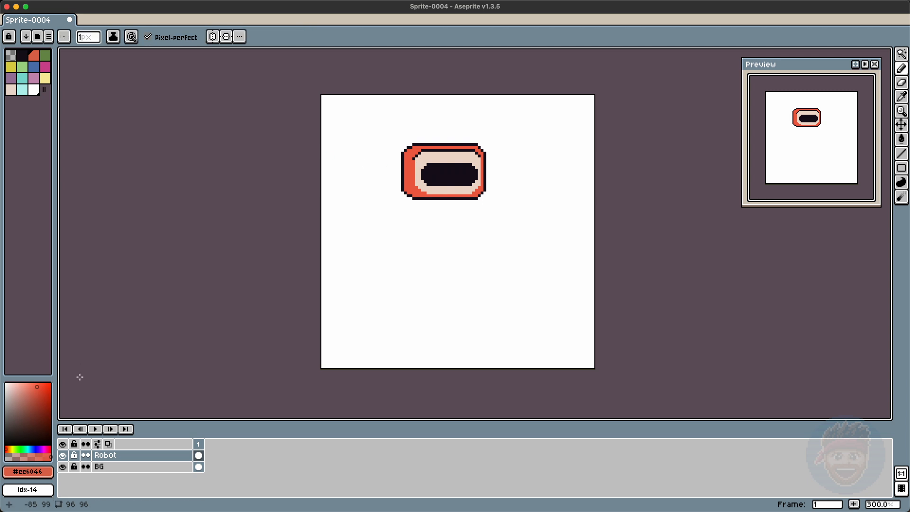
Step: Add a dark red from the color picker to the palette and move its swatch beside the red
left_click(40, 409)
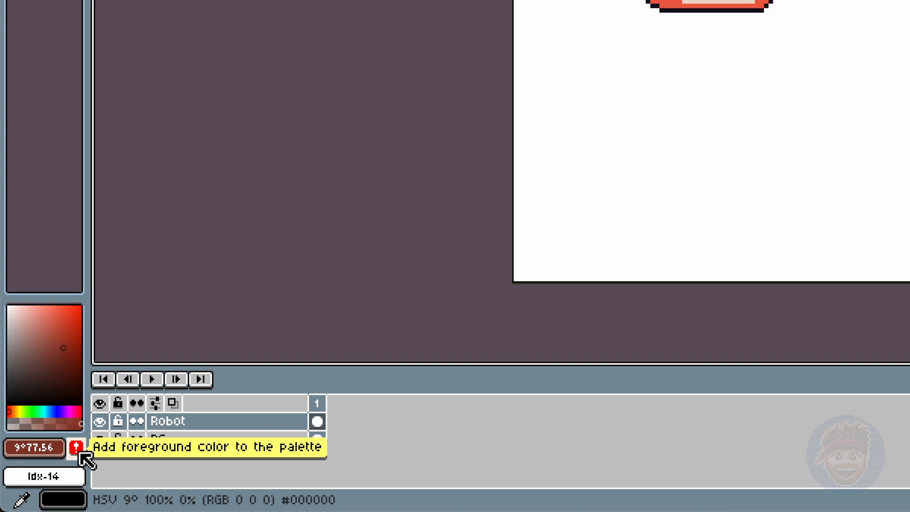
left_click(80, 454)
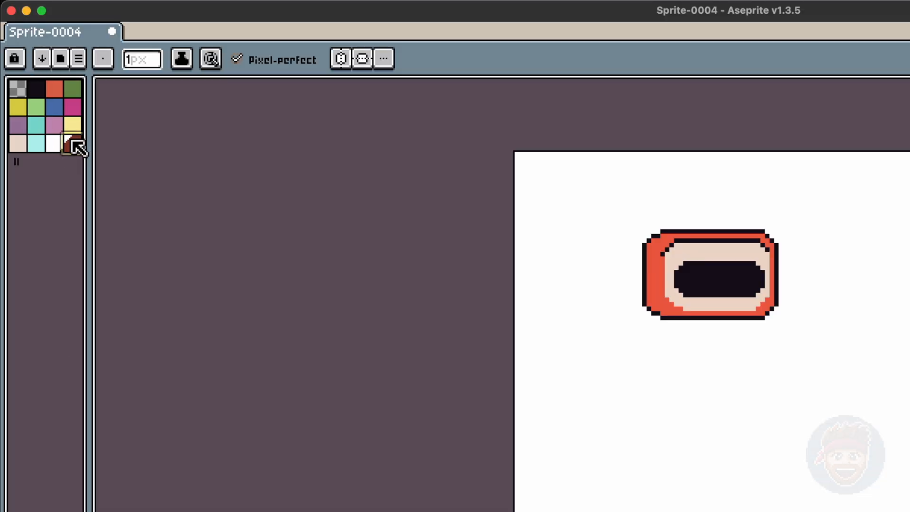
left_click_drag(72, 135, 56, 97)
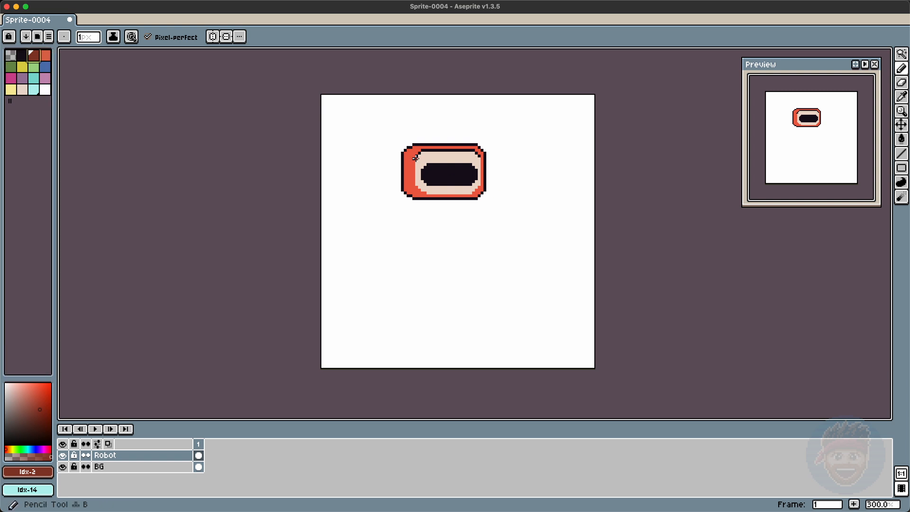
Step: Shade the head's right rim with dark red and nudge the selected top band down slightly
left_click(482, 156, "alt")
left_click(480, 158)
key("m")
left_click_drag(415, 148, 482, 161)
left_click_drag(476, 158, 476, 160)
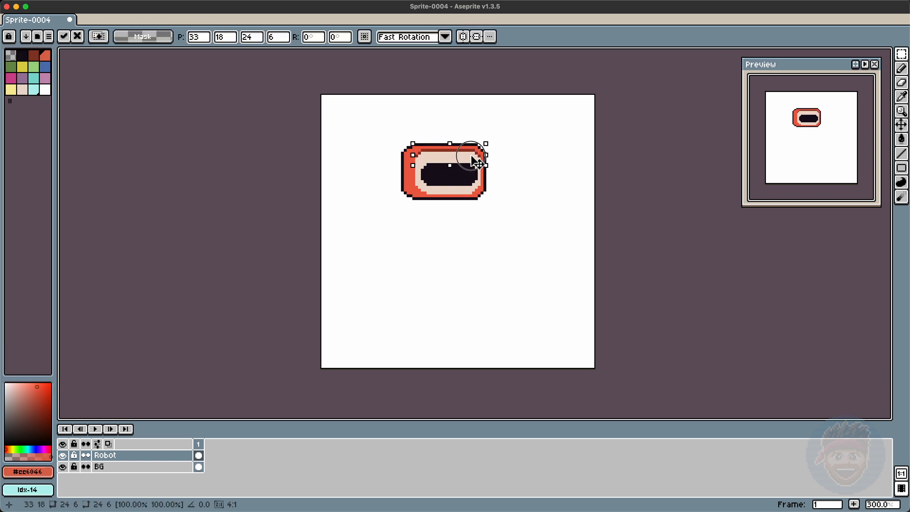
key("super+d")
key("b")
left_click(428, 165, "alt")
Step: Reorganise the palette by deleting an unused swatch and reordering the colors
left_click(23, 68)
left_click(11, 449)
left_click(49, 471)
left_click(22, 68)
key("Delete")
left_click(45, 89)
left_click_drag(42, 86, 12, 78)
left_click(10, 90)
left_click(45, 67)
left_click(44, 77)
mouse_move(32, 87)
left_mouse_down()
mouse_move(13, 78)
mouse_move(32, 71)
mouse_move(36, 90)
left_mouse_up()
Step: Draw two yellow eyes inside the dark visor
left_click(11, 67)
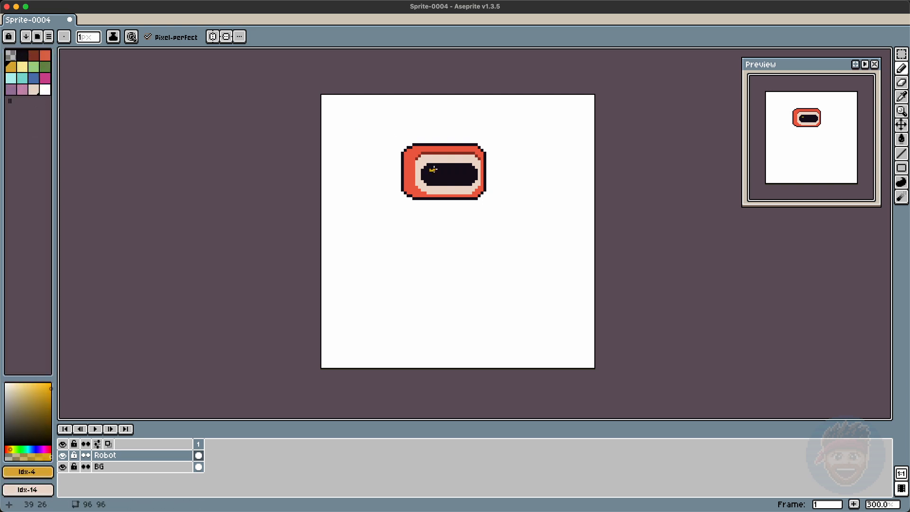
left_click(447, 175, "alt")
left_click_drag(459, 173, 459, 179)
left_click(480, 189, "alt")
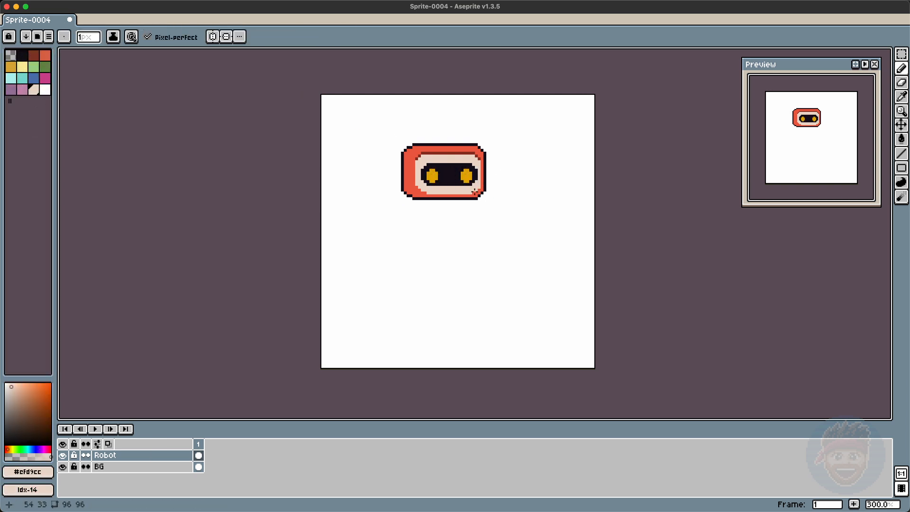
Step: Draw an ear on the head's left side and fill it with purple
left_click(408, 148, "alt")
left_click_drag(402, 162, 402, 187)
key("e")
left_click(11, 90)
key("g")
left_click(403, 173)
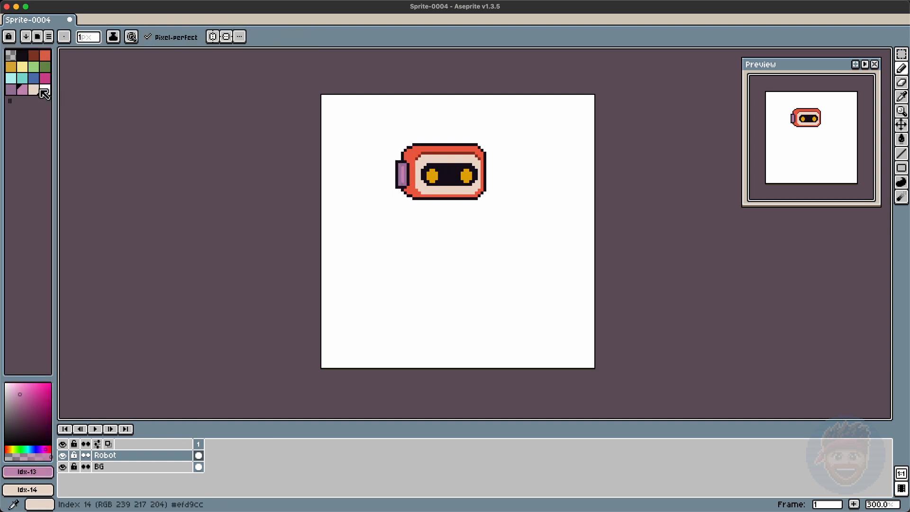
left_click(402, 173, "alt")
left_click(404, 167, "alt")
Step: Add a new purple shade to the palette and reorder its swatch among the purples
left_click(23, 423)
left_click(49, 471)
left_click_drag(11, 101, 11, 89)
left_click(35, 90)
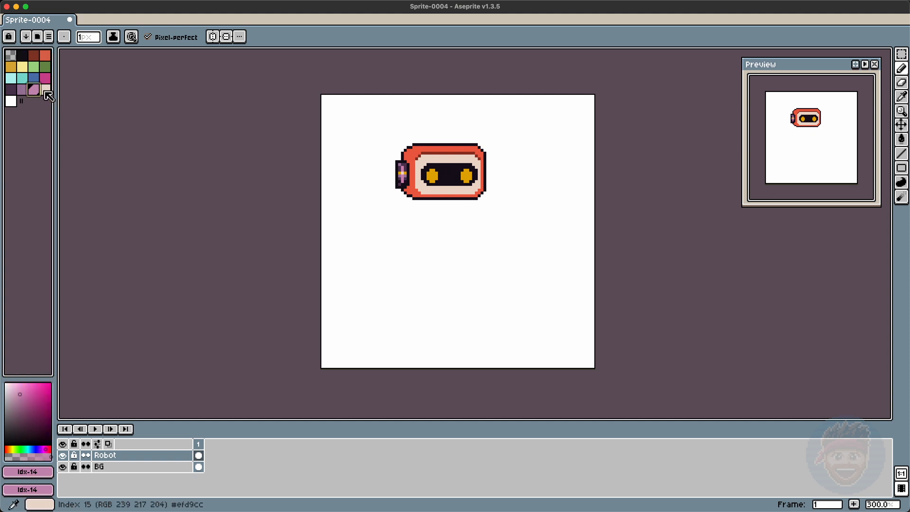
left_click(35, 90)
Step: Draw a matching ear on the head's right side and shade both ears
left_click(403, 162, "alt")
key("super+z")
left_click(432, 153, "alt")
left_click_drag(489, 164, 490, 184)
left_click(405, 170, "alt")
left_click(402, 173, "alt")
left_click(488, 173)
left_click(412, 171, "alt")
left_click(453, 173, "alt")
left_click_drag(423, 184, 476, 185)
key("super+z")
key("super+z")
key("super+z")
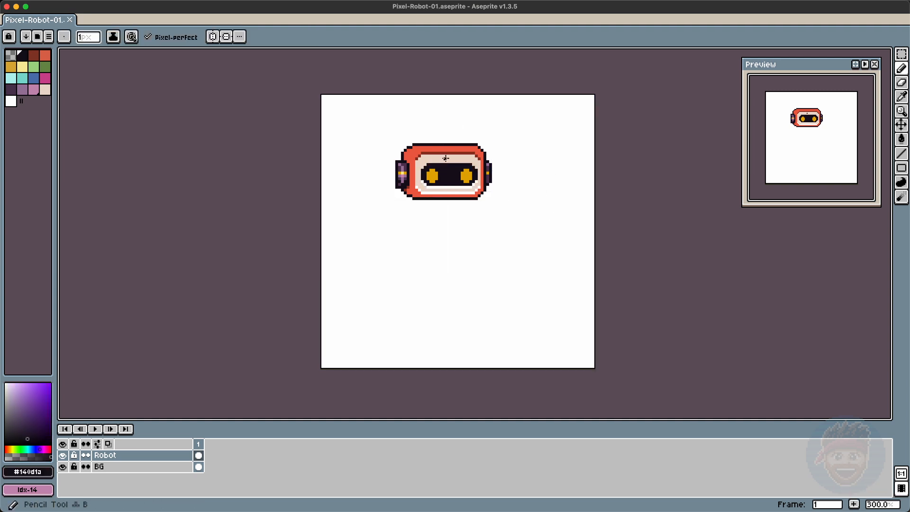
Step: Add two small dots above the visor and light highlights along the face's lower and side edges
left_click(445, 159)
left_click(453, 159)
left_click(45, 56)
left_click(411, 195, "alt")
left_click(471, 190, "alt")
left_click_drag(422, 192, 475, 192)
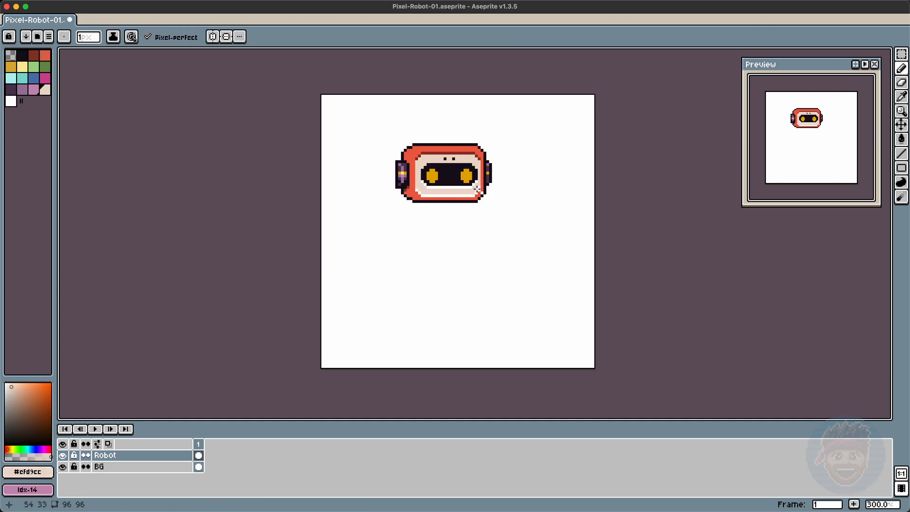
left_click_drag(414, 175, 414, 160)
left_click_drag(482, 163, 482, 187)
Step: Select the head's top-left corner, nudge it two pixels left, and touch it up with the Pencil
key("m")
mouse_move(391, 142)
left_mouse_down()
mouse_move(414, 214)
mouse_move(411, 157)
left_mouse_up()
key("Left")
key("Left")
key("b")
left_click(418, 155, "alt")
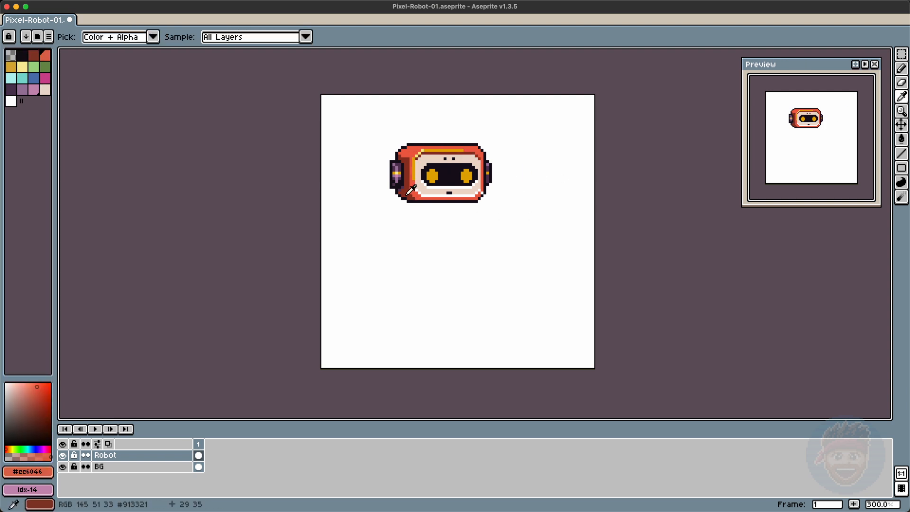
left_click_drag(420, 154, 445, 153)
left_click(453, 153)
key("super+z")
key("super+z")
Step: Draw dark shading lines along the head's lower edge and lower-right corner, then save the file
left_click_drag(407, 207, 473, 207)
left_click_drag(407, 204, 473, 204)
left_click(476, 199, "alt")
left_click_drag(476, 201, 482, 195)
left_click(405, 145, "alt")
key("super+s")
Step: Touch up individual pixels around the visor, ears and head outline, then save the file
left_click(466, 176, "alt")
mouse_move(413, 161)
left_mouse_down()
mouse_move(388, 164)
mouse_move(389, 185)
left_mouse_up()
left_click(423, 158, "alt")
left_click(394, 167, "alt")
left_click_drag(512, 259, 523, 264)
left_click(462, 193, "alt")
left_click(456, 167)
left_click(465, 167)
left_click(473, 154, "alt")
left_click_drag(467, 159, 483, 158)
key("super+s")
Step: Outline the robot's torso and arms below the head and draw two short legs with feet
left_click(442, 214, "alt")
left_click_drag(429, 233, 476, 241)
key("m")
mouse_move(471, 214)
left_mouse_down()
mouse_move(492, 244)
mouse_move(481, 235)
mouse_move(455, 255)
mouse_move(438, 219)
mouse_move(445, 237)
left_mouse_up()
key("super+d")
key("b")
left_click_drag(442, 264, 450, 264)
mouse_move(459, 264)
left_mouse_down()
mouse_move(468, 264)
mouse_move(451, 272)
left_mouse_up()
Step: Fill the torso and arms with red and pink shades and the feet with purple
key("g")
left_click(450, 225)
left_click(433, 211, "alt")
mouse_move(442, 218)
left_mouse_down()
mouse_move(474, 225)
mouse_move(442, 236)
mouse_move(457, 254)
mouse_move(447, 222)
mouse_move(464, 230)
mouse_move(467, 221)
mouse_move(425, 243)
mouse_move(465, 229)
left_mouse_up()
left_click(467, 223, "alt")
left_click(10, 89)
left_click(440, 197, "alt")
left_click(478, 234)
left_click(45, 78)
left_click(33, 90)
left_click_drag(448, 218, 459, 229)
left_click(33, 89)
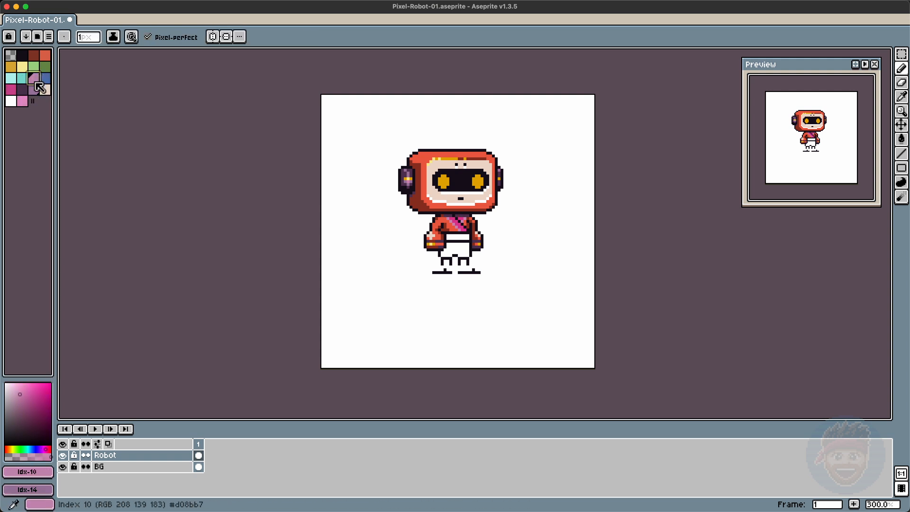
left_click(450, 264, "alt")
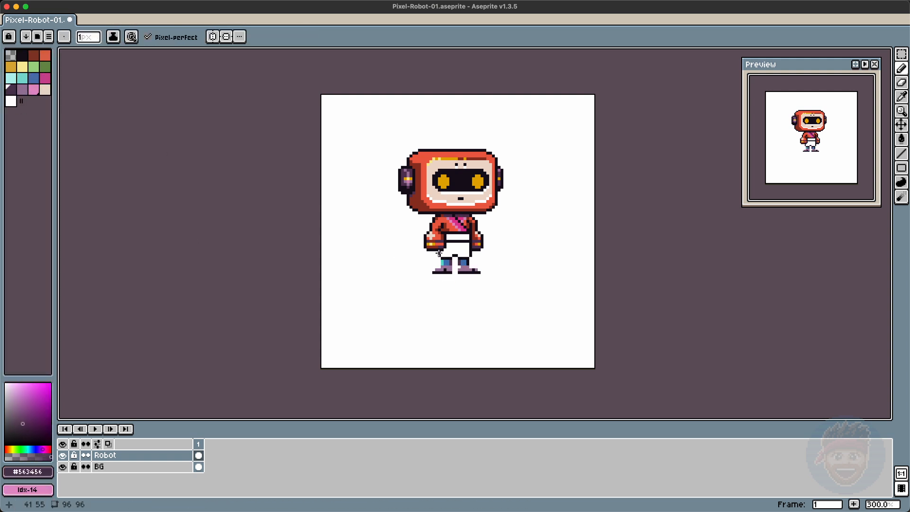
Step: Select the legs and feet and move them up two pixels
key("m")
left_click_drag(428, 258, 481, 276)
key("Up")
key("Up")
key("ctrl+d")
Step: Draw a belt line across the waist with pink and yellow pixels and fill the pants blue
left_click(45, 78)
left_click_drag(448, 238, 468, 238)
left_click(23, 67)
left_click(462, 239)
left_click(33, 56)
key("g")
left_click(457, 241)
left_click(33, 78)
left_click(455, 248)
left_click(11, 90)
key("b")
left_click(433, 233, "alt")
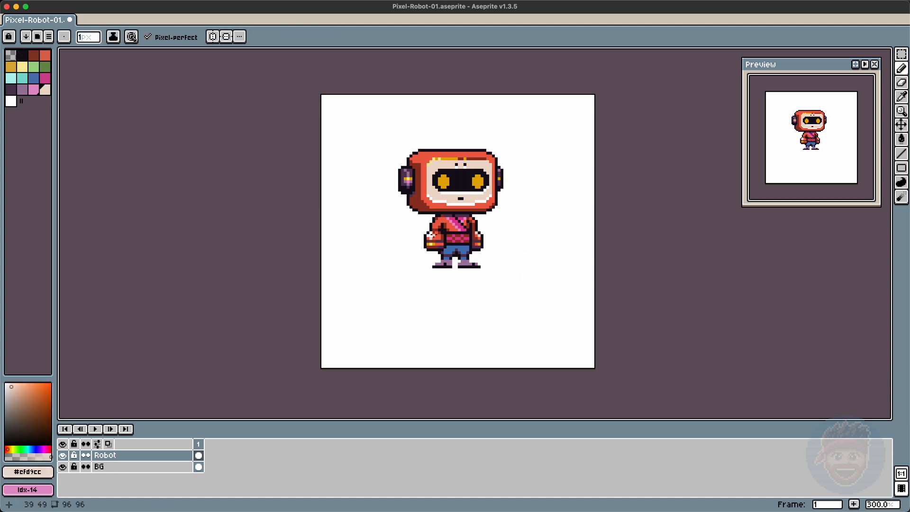
Step: Add small yellow and pink detail pixels to the left hand and hip
left_click(25, 67)
left_click(434, 246, "alt")
left_click(44, 88)
left_click(10, 65)
left_click(432, 237, "alt")
left_click(438, 241, "alt")
Step: Copy the left arm section, edit the pasted copy beside the body, and move it back into place
key("m")
left_click_drag(424, 233, 445, 254)
key("super+c")
key("super+v")
left_click_drag(435, 243, 366, 263)
key("super+d")
key("b")
left_click(372, 271, "alt")
left_click_drag(360, 267, 377, 276)
left_click(367, 264, "alt")
key("m")
left_click_drag(367, 262, 435, 242)
key("super+d")
key("b")
left_click_drag(473, 230, 469, 238)
key("e")
key("super+z")
key("b")
left_click(456, 233, "alt")
key("super+z")
left_click(447, 231, "alt")
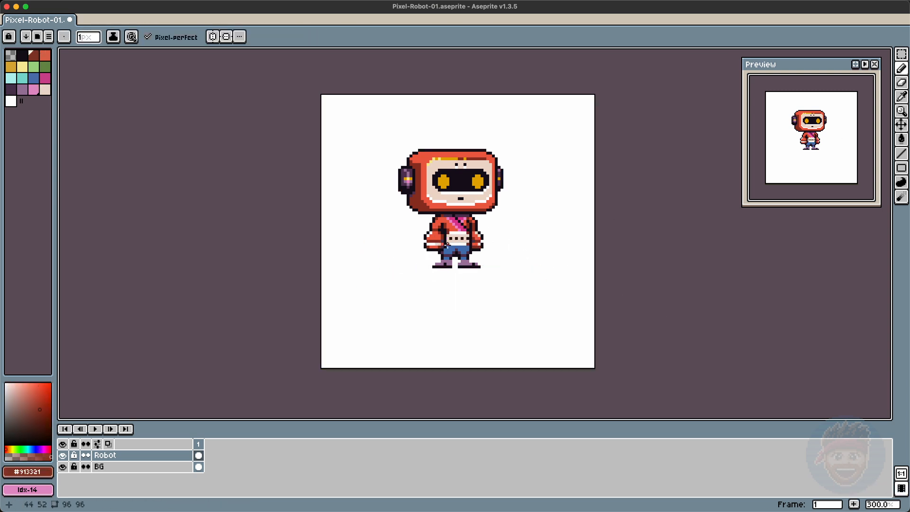
key("super+z")
Step: Add pink highlights along the shoes and shade the pant legs with darker pixels
left_click(34, 90)
left_click_drag(437, 262, 476, 263)
left_click(446, 261, "alt")
left_click(454, 256, "alt")
left_click(22, 78)
left_click(442, 256)
left_click(459, 259)
left_click(34, 56)
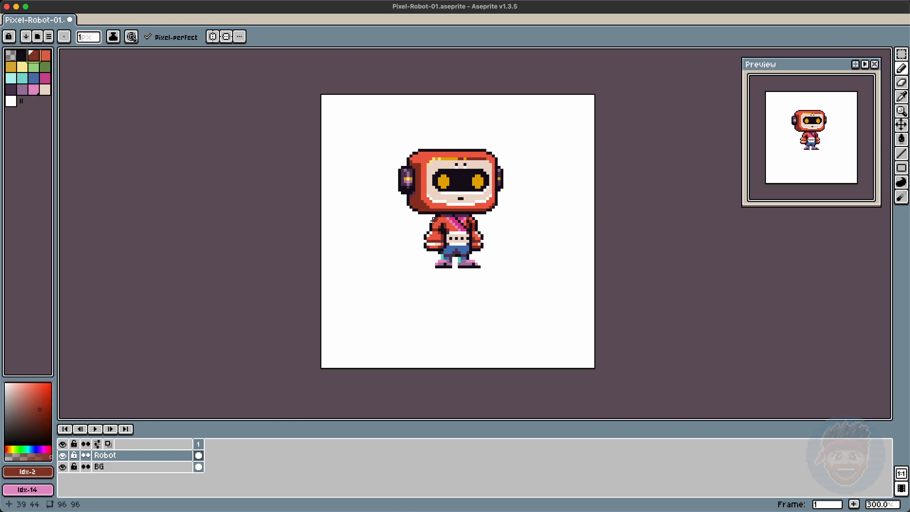
Step: Detail the belt buckle with yellow and dark red pixels and add pink strokes beneath it
left_click(22, 67)
left_click(459, 236, "alt")
key("g")
left_click(33, 56)
left_click(459, 239)
left_click(45, 66)
left_click(23, 67)
key("b")
left_click(438, 228, "alt")
left_click(45, 79)
left_click_drag(458, 236, 457, 241)
left_click_drag(461, 235, 463, 241)
left_click(453, 235, "alt")
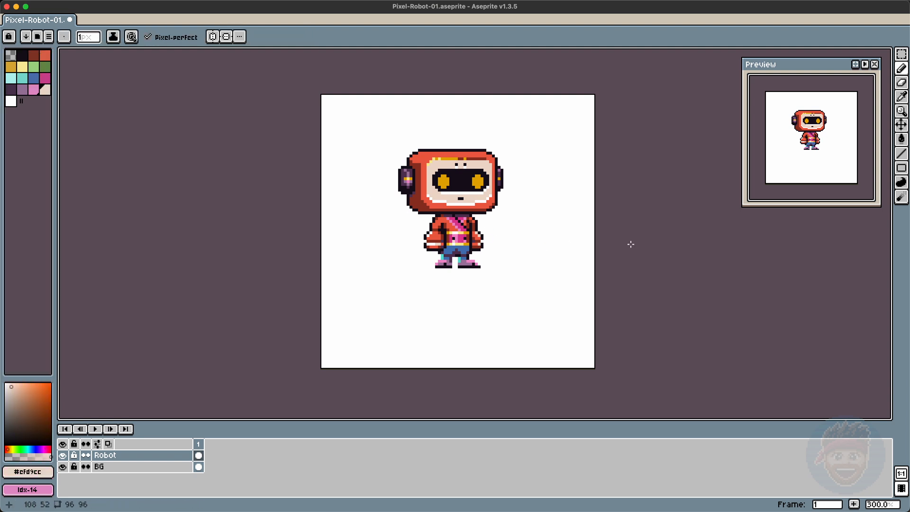
left_click(453, 238, "alt")
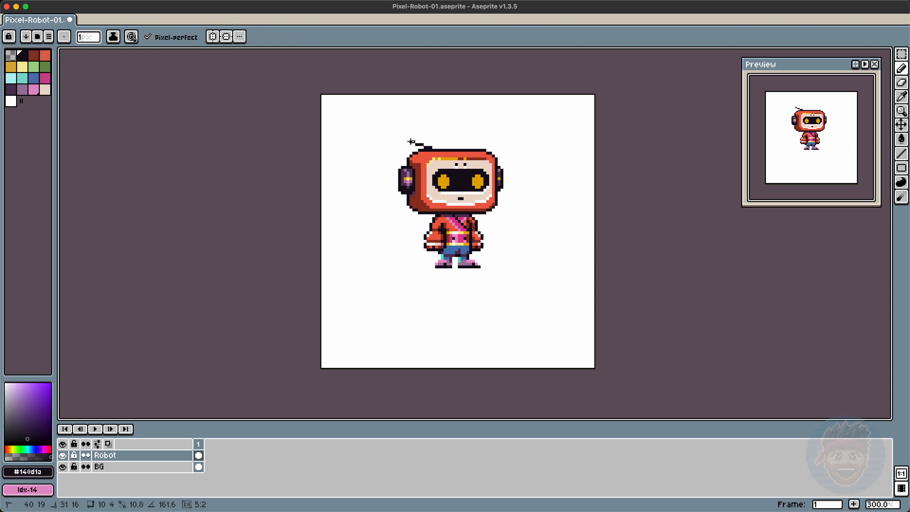
Step: Outline spiky palm leaves sprouting from the top of the head and fill them green
mouse_move(394, 150)
left_mouse_down()
mouse_move(466, 143)
mouse_move(459, 127)
mouse_move(487, 128)
left_mouse_up()
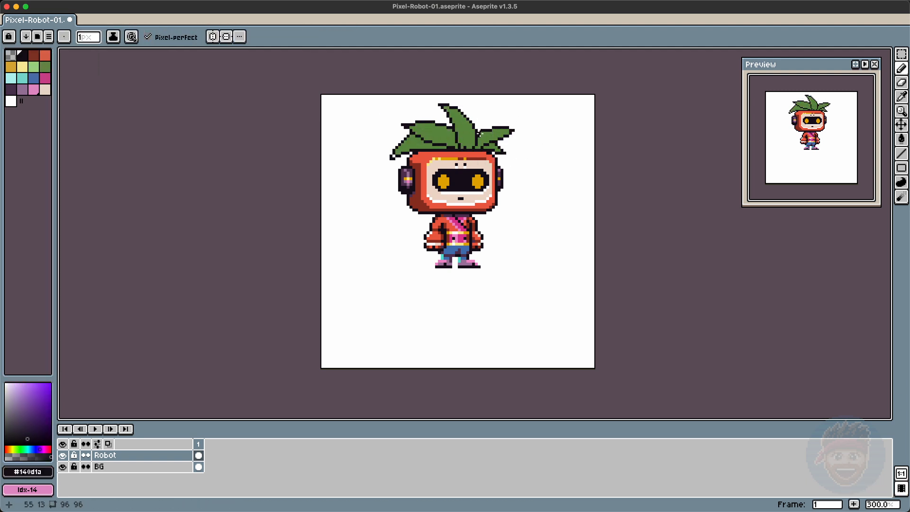
left_click_drag(480, 141, 504, 129)
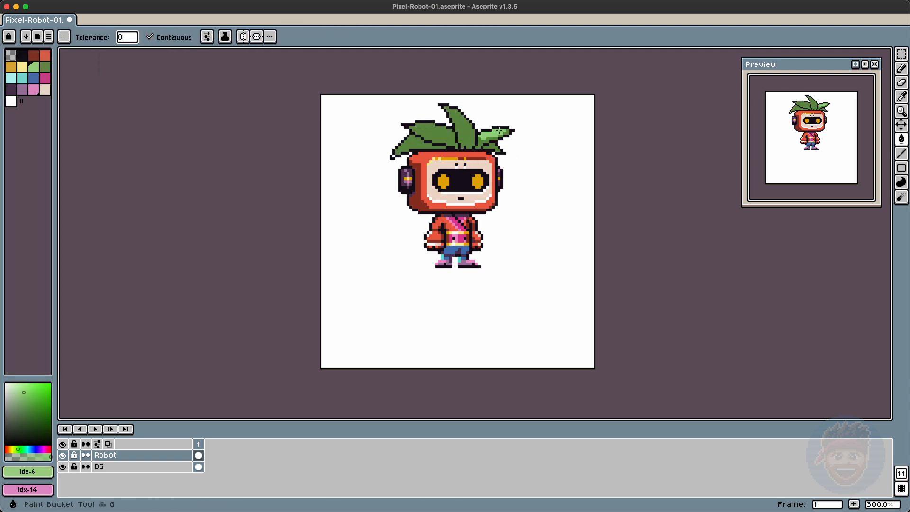
left_click_drag(419, 142, 396, 154)
Step: Select the left cluster of leaves and move it up two pixels
key("g")
key("b")
key("m")
left_click_drag(385, 113, 434, 148)
key("Up")
key("Up")
key("super+d")
Step: Nudge the leftmost leaf one pixel up and right, then touch up the leaf outlines
key("e")
key("b")
left_click(410, 141, "alt")
key("g")
key("m")
left_click_drag(373, 144, 409, 162)
key("Up")
key("Right")
key("b")
left_click(402, 144, "alt")
left_click(475, 129, "alt")
mouse_move(473, 122)
left_mouse_down()
mouse_move(493, 107)
mouse_move(486, 129)
left_mouse_up()
left_click(485, 135, "alt")
Step: Select all the leaves and shift them one pixel to the left
key("m")
mouse_move(368, 103)
left_mouse_down()
mouse_move(429, 149)
mouse_move(524, 149)
left_mouse_up()
key("Right")
key("Right")
key("Left")
key("Left")
key("Left")
key("super+d")
Step: Add lighter green highlight strokes along the leaves and erase stray outline pixels
key("e")
key("b")
left_click(412, 150, "alt")
left_click(21, 67)
left_click(433, 136, "alt")
mouse_move(423, 127)
left_mouse_down()
mouse_move(435, 133)
mouse_move(444, 108)
mouse_move(434, 105)
left_mouse_up()
left_click(438, 105, "alt")
left_click(443, 113, "alt")
left_click(441, 105, "alt")
key("e")
key("b")
left_click(488, 138, "alt")
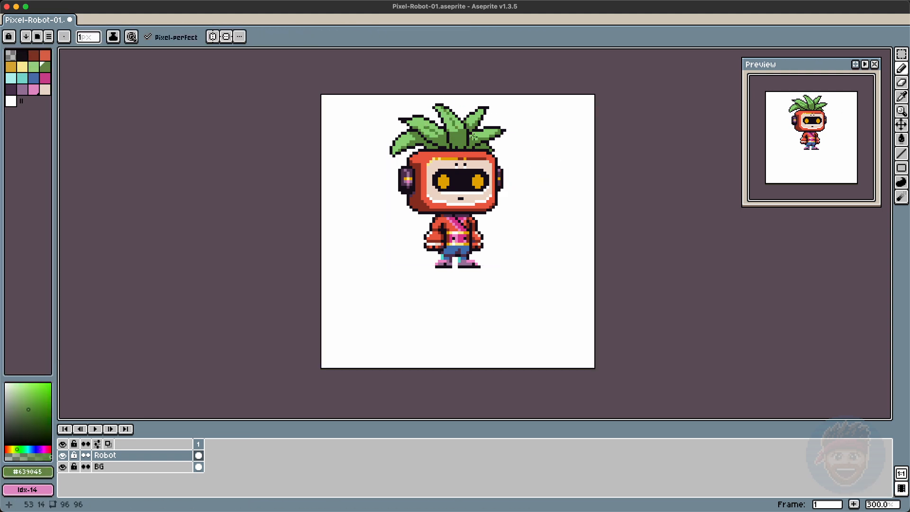
Step: Refine the leaf shading with green and dark outline strokes, erase stray pixels, and save the file
left_click_drag(400, 142, 397, 145)
left_click(22, 67)
mouse_move(408, 138)
left_mouse_down()
mouse_move(402, 143)
mouse_move(456, 130)
mouse_move(487, 135)
mouse_move(436, 146)
left_mouse_up()
left_click(427, 131, "alt")
left_click(10, 89)
left_click(435, 140, "alt")
left_click(408, 116, "alt")
key("e")
left_click_drag(400, 118, 402, 118)
key("b")
left_click(425, 135, "alt")
left_click(410, 137, "alt")
left_click(439, 108)
left_click(476, 112)
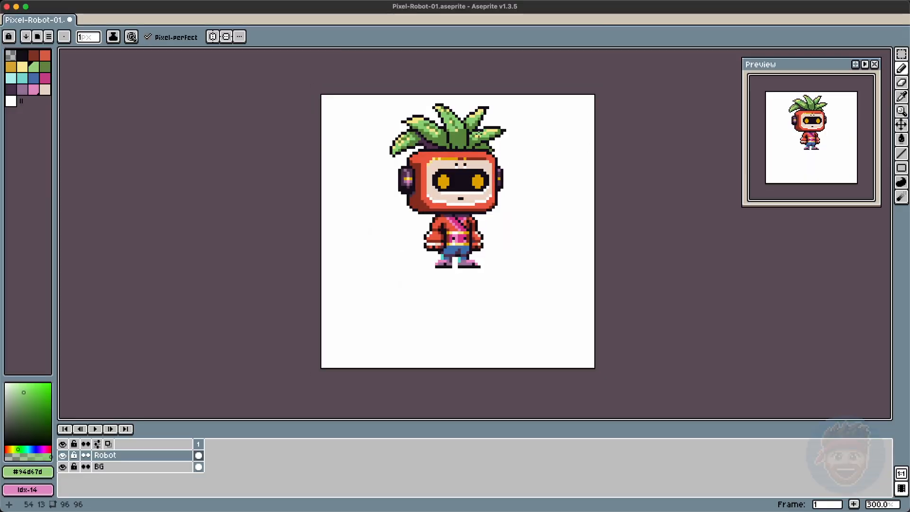
left_click(477, 136, "alt")
key("super+s")
Step: Pick the dark purple from the canvas and add shadow pixels where the leaves meet the head
key("v")
left_click_drag(281, 137, 284, 169)
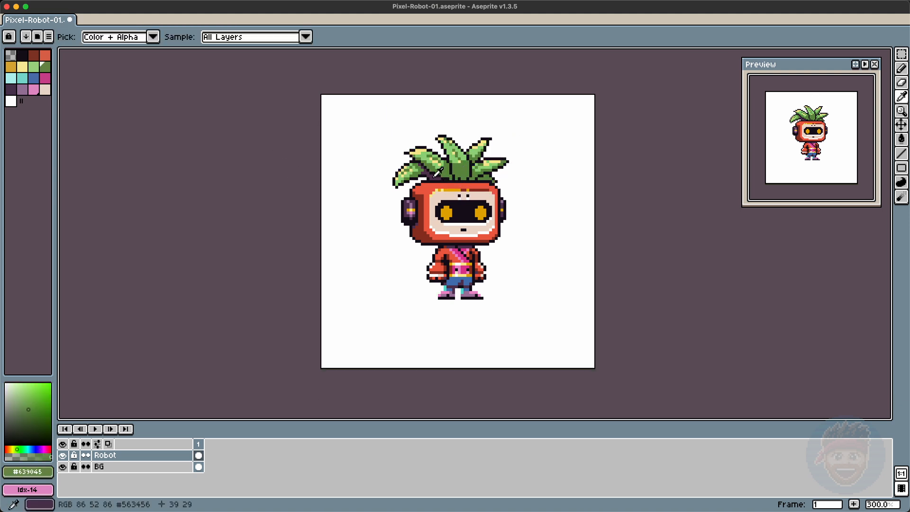
left_click(436, 174, "alt")
key("g")
key("b")
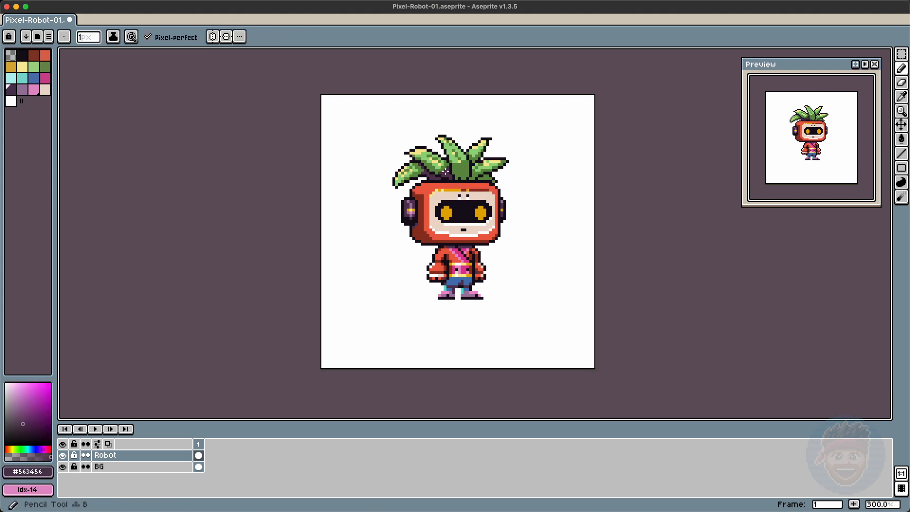
left_click(439, 172, "alt")
left_click(447, 166, "alt")
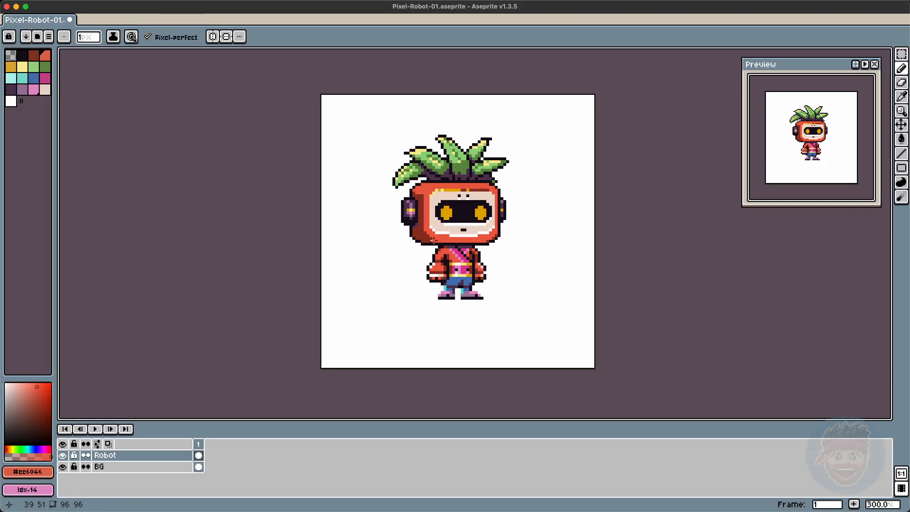
Step: Repaint pixels on the jacket in dark red and draw a line across the waist
left_click(416, 262, "alt")
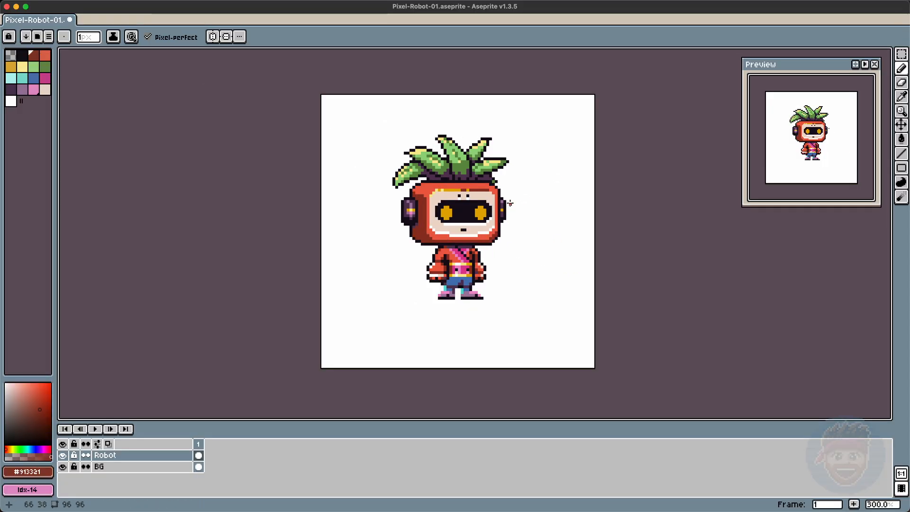
left_click(479, 257, "alt")
left_click(440, 259, "alt")
left_click(442, 252)
left_click(447, 280, "alt")
left_click_drag(450, 286, 467, 286)
left_click(44, 89)
key("g")
left_click(438, 266)
key("super+z")
key("b")
Step: Add light green highlight pixels to the tips of the leaves
left_click(459, 167, "alt")
left_click(455, 172)
left_click(479, 170, "alt")
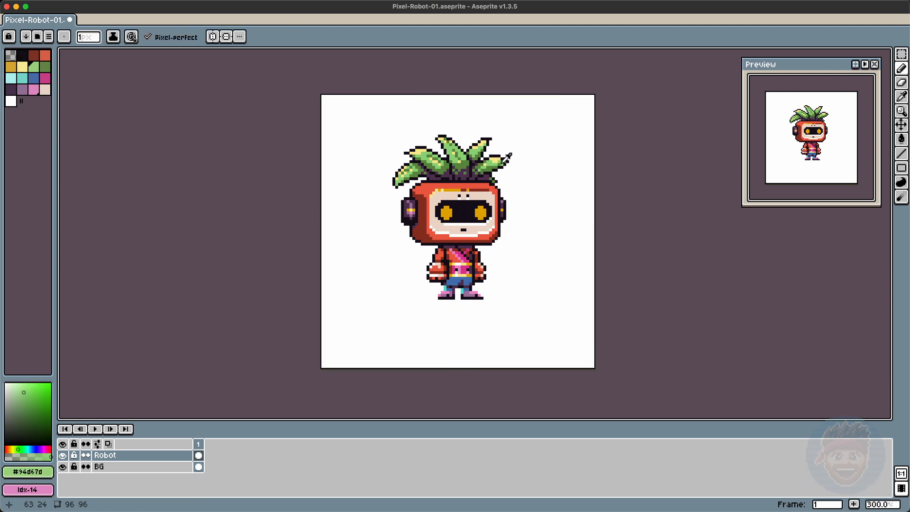
Step: Paint purple shading pixels on the jacket and fill a section of the torso
left_click(471, 255, "alt")
left_click(469, 258)
left_click(474, 250, "alt")
left_click(462, 248)
left_click(470, 257, "alt")
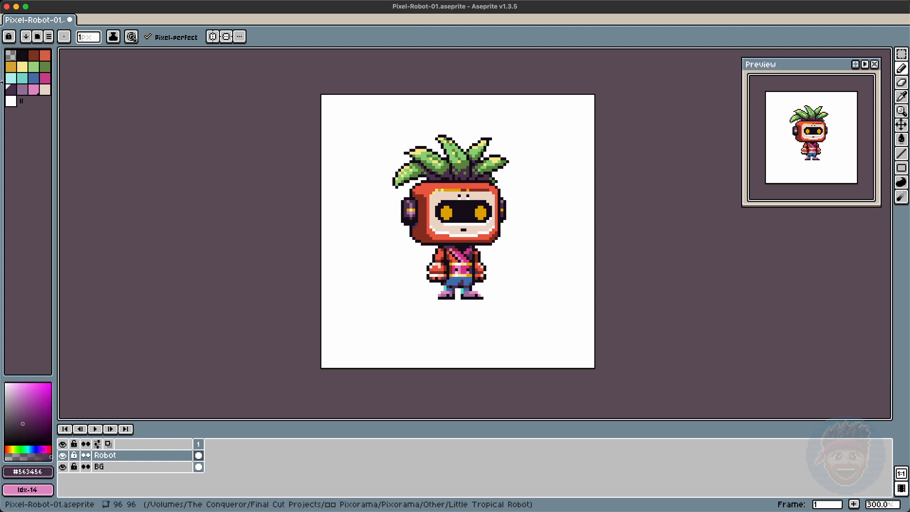
left_click(440, 259, "alt")
key("g")
left_click(465, 270)
Step: Paint chest details with yellow, red and teal pixels, then save the file
left_click(45, 67)
left_click(459, 257)
left_click(34, 66)
key("b")
left_click(450, 230, "alt")
left_click(446, 237, "alt")
left_click(456, 260)
left_click(450, 257, "alt")
left_click_drag(454, 251, 470, 257)
left_click(21, 78)
left_click(461, 252)
left_click(462, 258)
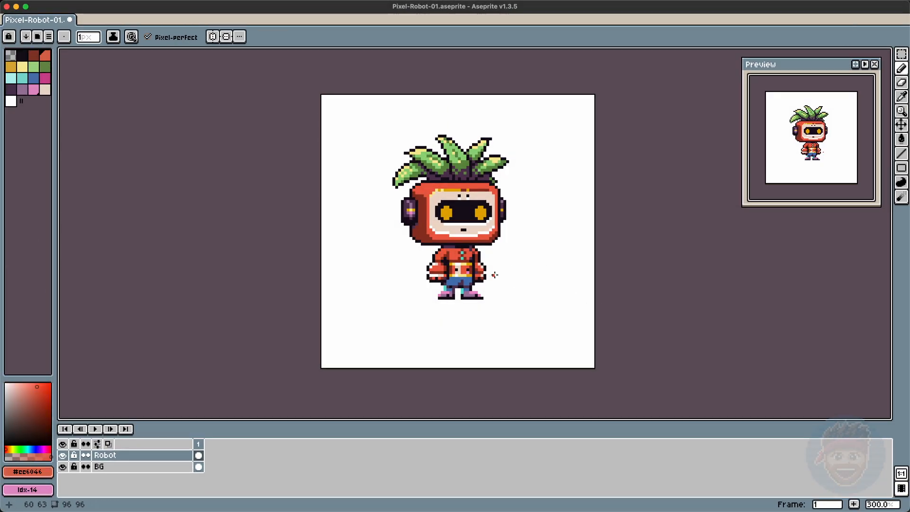
key("super+s")
Step: Touch up the pixels along the top edge of the head below the leaves
left_click(419, 227, "alt")
left_click_drag(448, 184, 468, 184)
left_click(437, 191, "alt")
left_click_drag(413, 190, 420, 184)
left_click(418, 226, "alt")
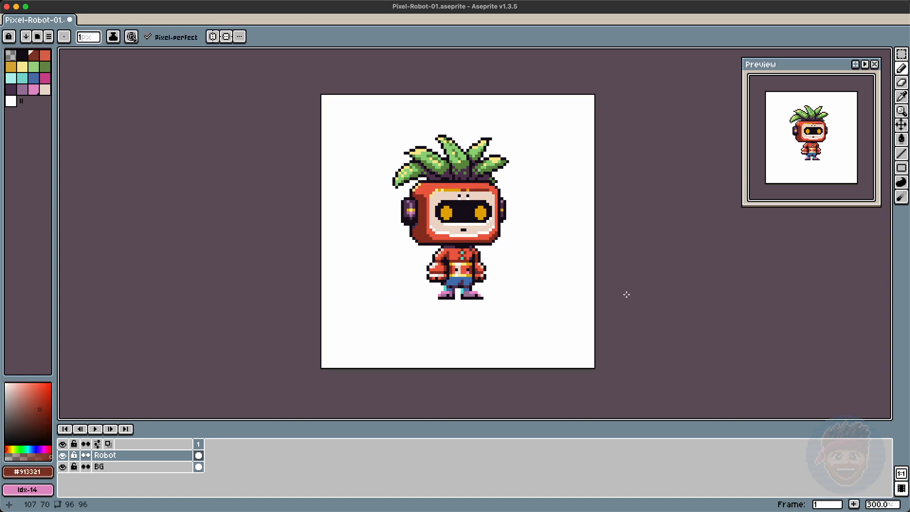
key("m")
left_click_drag(419, 246, 458, 304)
key("super+z")
left_click_drag(524, 246, 433, 115)
key("super+z")
Step: Erase a vertical strip between the legs and recolor pixels on the legs
key("super+d")
key("e")
left_click_drag(459, 288, 458, 298)
key("m")
key("b")
key("g")
left_click(458, 281, "alt")
left_click(442, 288)
key("super+z")
left_click(454, 272, "alt")
left_click(516, 323, "alt")
key("super+z")
Step: Add a new frame, delete the lower body area, and sketch new white arm and leg shapes
key("alt+n")
key("m")
mouse_move(429, 287)
left_mouse_down()
mouse_move(505, 317)
mouse_move(450, 298)
mouse_move(484, 310)
left_mouse_up()
key("Delete")
key("b")
left_click(442, 286, "alt")
left_click(467, 261, "alt")
left_click(454, 272, "alt")
left_click(442, 296, "alt")
Step: Move and redraw parts of the new arm and leg outlines
key("m")
key("b")
left_click(467, 261, "alt")
key("m")
left_click_drag(470, 300, 472, 301)
key("super+d")
key("b")
left_click(461, 285, "alt")
left_click(460, 298)
left_click(442, 297, "alt")
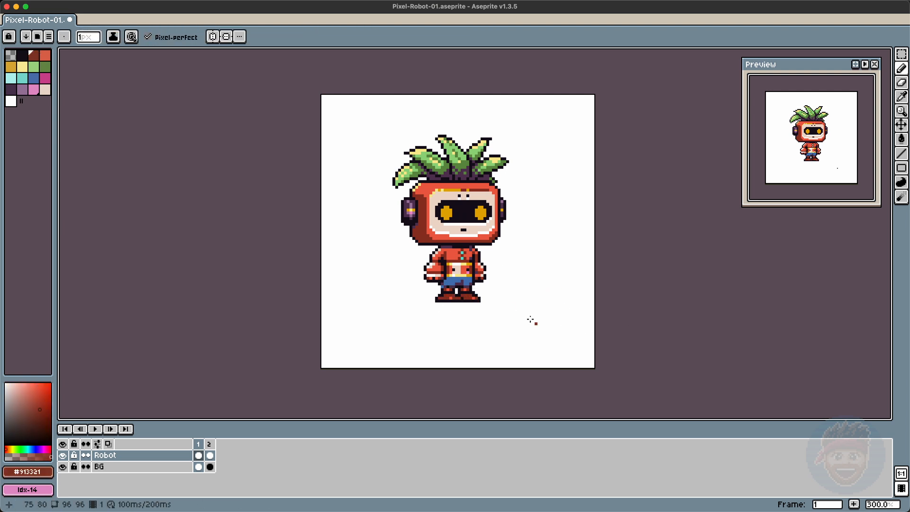
left_click(467, 297, "alt")
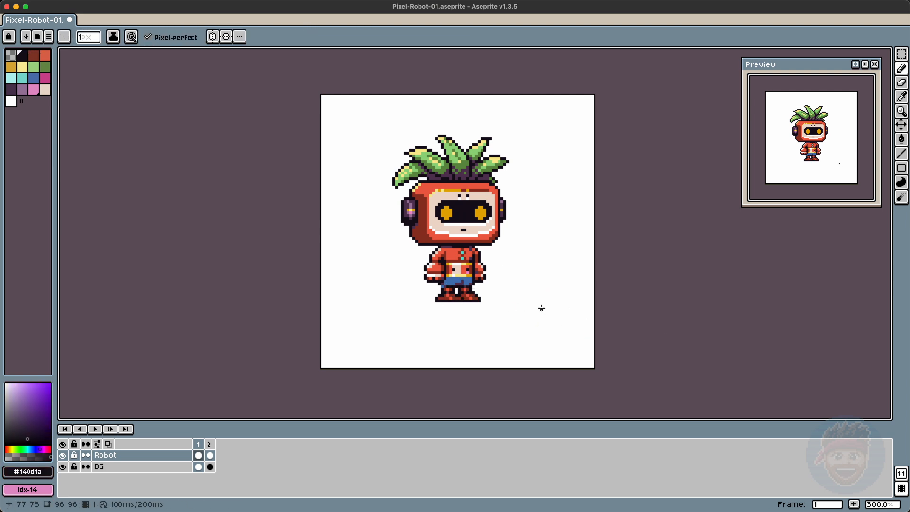
Step: Add another frame, return to the previous frame, and clear the old body region
key("alt+n")
key("Delete")
key("Left")
key("m")
left_click_drag(506, 320, 413, 247)
key("Delete")
key("super+d")
key("b")
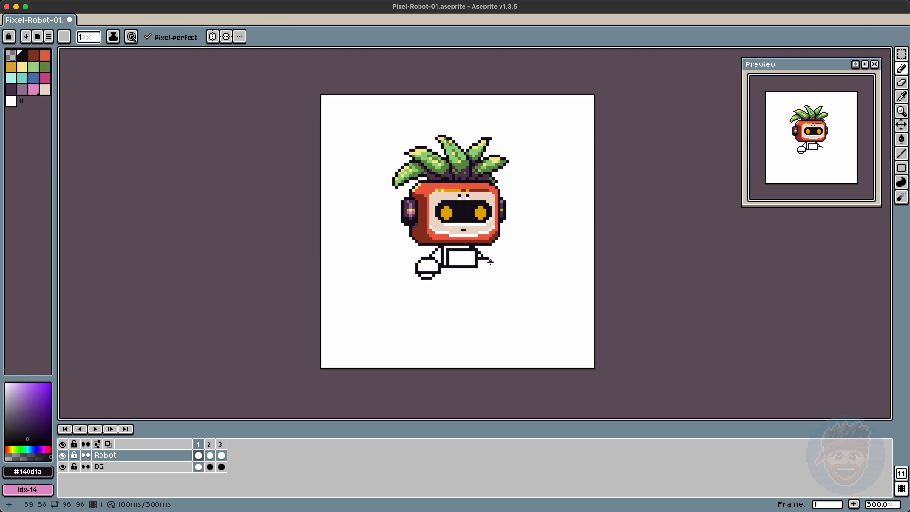
Step: Move the right hand shape next to the torso and clean up its outline
key("m")
left_click_drag(505, 286, 482, 276)
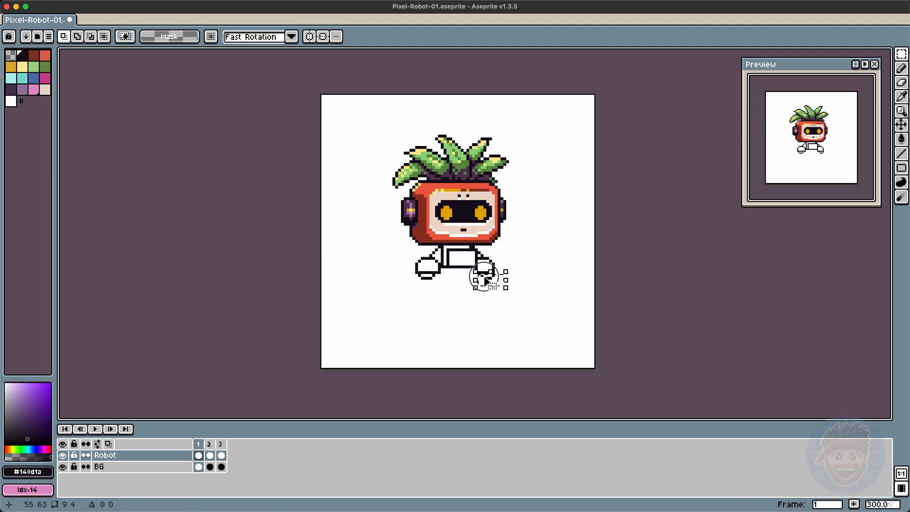
key("super+d")
key("b")
left_click(484, 267, "alt")
key("e")
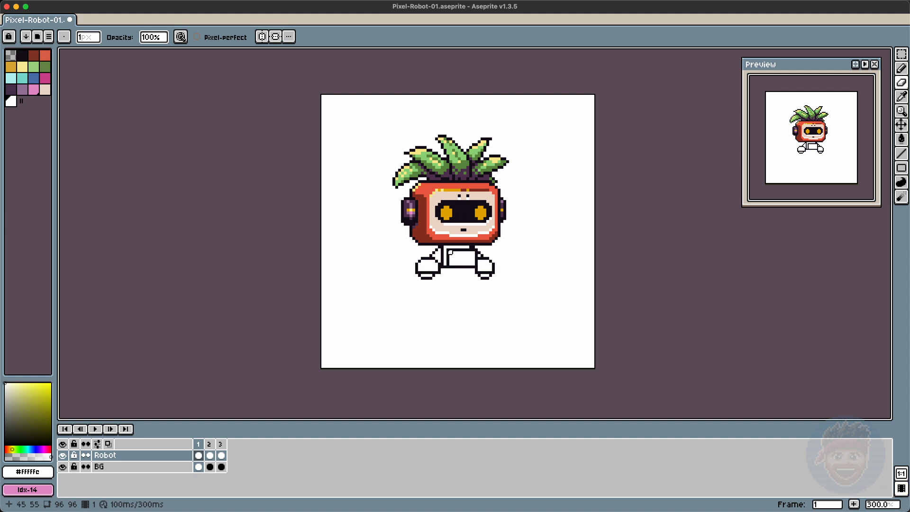
left_click(448, 266, "alt")
key("b")
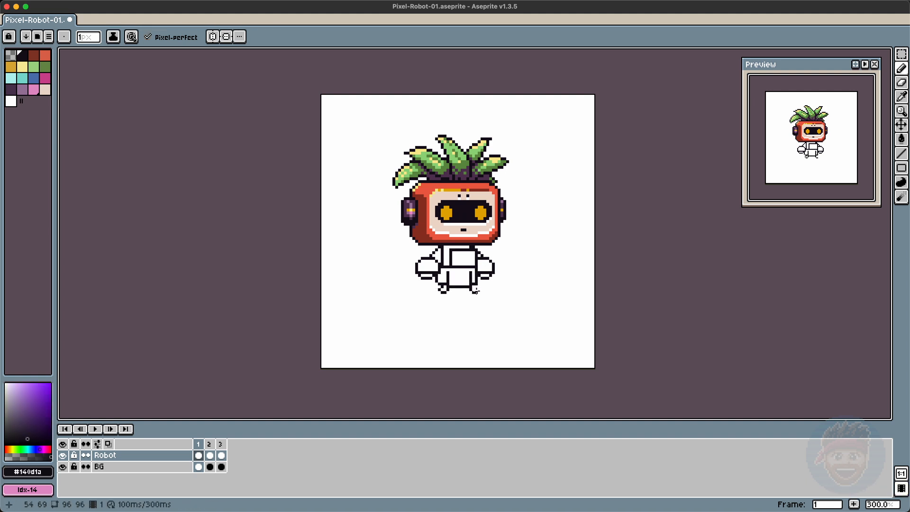
Step: Erase and nudge parts of the leg outlines one pixel to the left
key("e")
mouse_move(467, 309)
left_mouse_down()
mouse_move(496, 309)
mouse_move(465, 300)
mouse_move(425, 307)
left_mouse_up()
key("m")
key("Left")
key("super+d")
key("b")
key("e")
key("b")
key("e")
key("b")
key("e")
key("m")
Step: Shift the right side of the body one pixel left and redraw the torso outline
left_click_drag(459, 278, 524, 323)
key("Left")
key("super+d")
key("e")
key("b")
mouse_move(474, 270)
left_mouse_down()
mouse_move(473, 283)
mouse_move(445, 283)
left_mouse_up()
key("e")
left_click_drag(471, 271, 470, 282)
key("b")
Step: Fill the torso in purple and the chest in red, then draw a dark red vertical line
left_click(22, 90)
key("g")
left_click(441, 278)
key("b")
key("g")
left_click(436, 259)
left_click(446, 258)
key("b")
left_click(34, 55)
left_click_drag(450, 250, 451, 263)
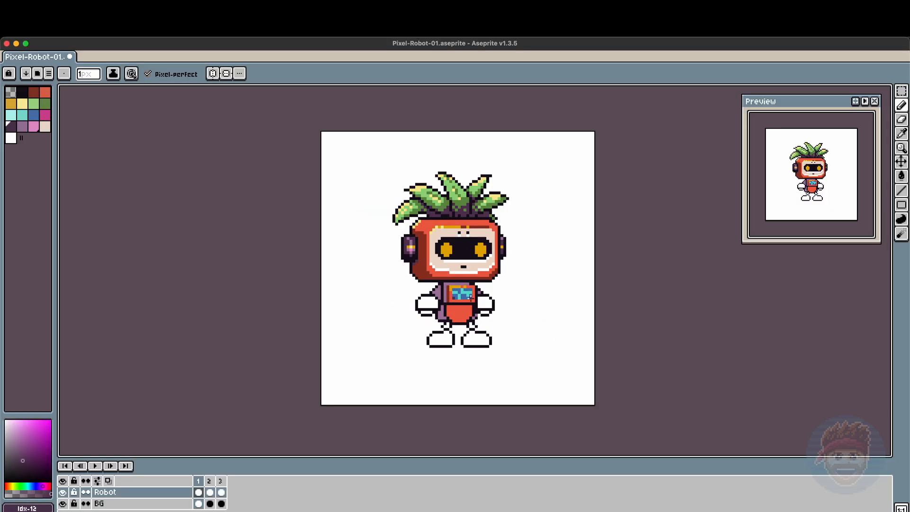
Step: Add orange and red belt pixels across the lower chest
left_click(453, 287, "alt")
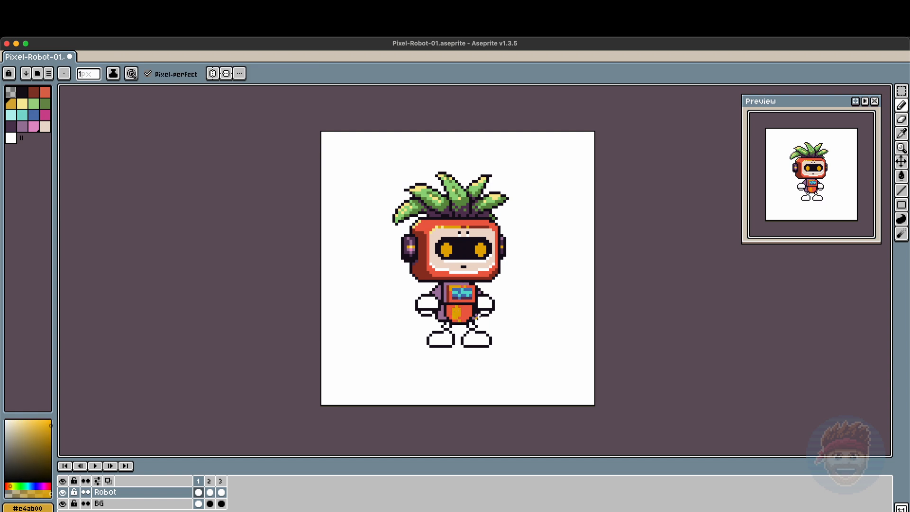
left_click(456, 313, "alt")
left_click(455, 265, "alt")
left_click(452, 308)
left_click(459, 303, "alt")
mouse_move(447, 311)
left_mouse_down()
mouse_move(472, 311)
mouse_move(464, 314)
left_mouse_up()
left_click(452, 308, "alt")
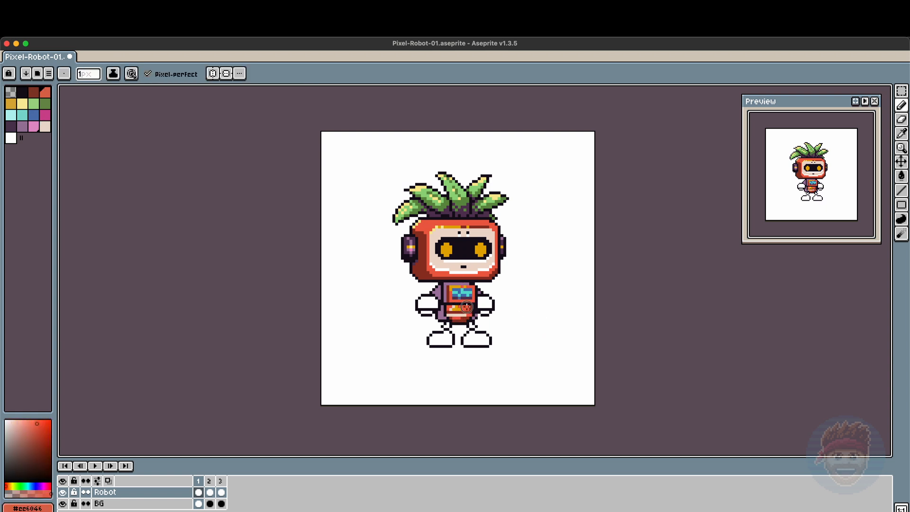
Step: Add white and red stripe pixels to the belt across the lower chest
left_click(466, 309, "alt")
left_click(453, 261, "alt")
left_click(449, 314)
left_click(456, 309, "alt")
left_click(449, 314, "alt")
left_click(453, 309)
left_click(453, 310, "alt")
left_click(483, 303, "alt")
left_click(439, 310, "alt")
left_click(439, 312)
key("e")
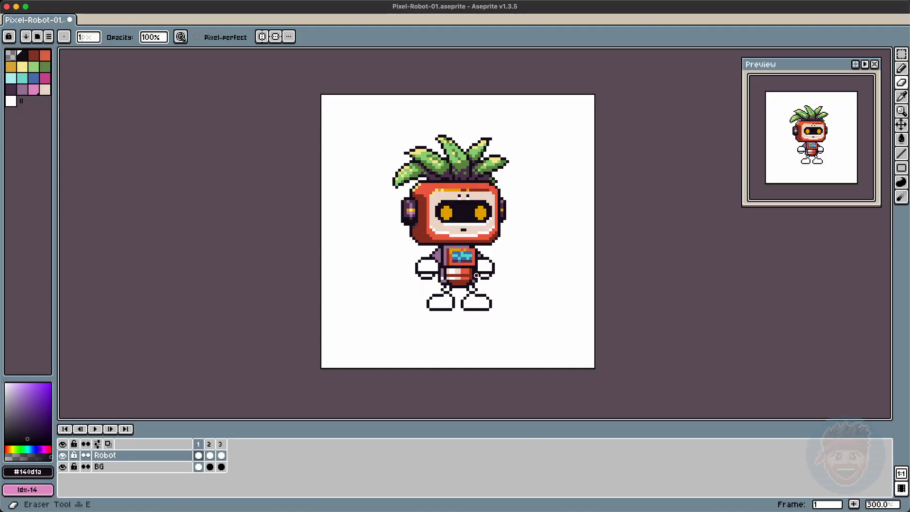
Step: Select the lower body and legs and nudge them up one pixel
key("m")
left_click_drag(538, 327, 419, 299)
left_click_drag(510, 317, 410, 291)
key("Up")
key("super+d")
Step: Erase stray outline pixels around the hips and chest
key("e")
left_click(442, 290)
left_click(465, 290)
left_click(464, 174, "alt")
left_click(445, 285)
left_click(467, 271, "alt")
Step: Fill both arms in orange and yellow and add shading pixels on them
key("g")
left_click(429, 266)
left_click(486, 267)
key("g")
mouse_move(54, 410)
left_mouse_down()
mouse_move(71, 410)
mouse_move(54, 410)
left_mouse_up()
key("super+z")
left_click(422, 267, "alt")
left_click_drag(487, 261, 487, 269)
left_click(484, 263, "alt")
left_click(445, 285, "alt")
left_click_drag(421, 275, 432, 276)
key("b")
key("m")
left_click_drag(517, 297, 404, 321)
key("super+d")
key("b")
left_click_drag(436, 294, 428, 300)
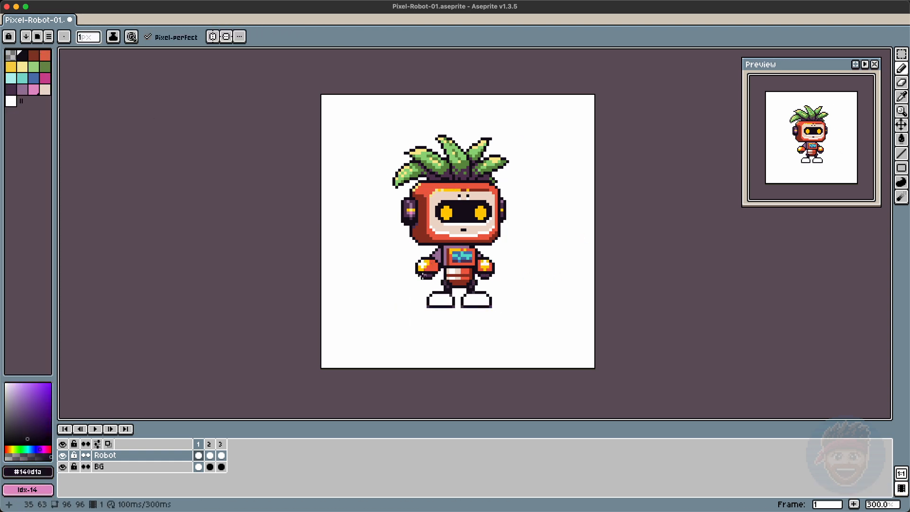
left_click(429, 278, "alt")
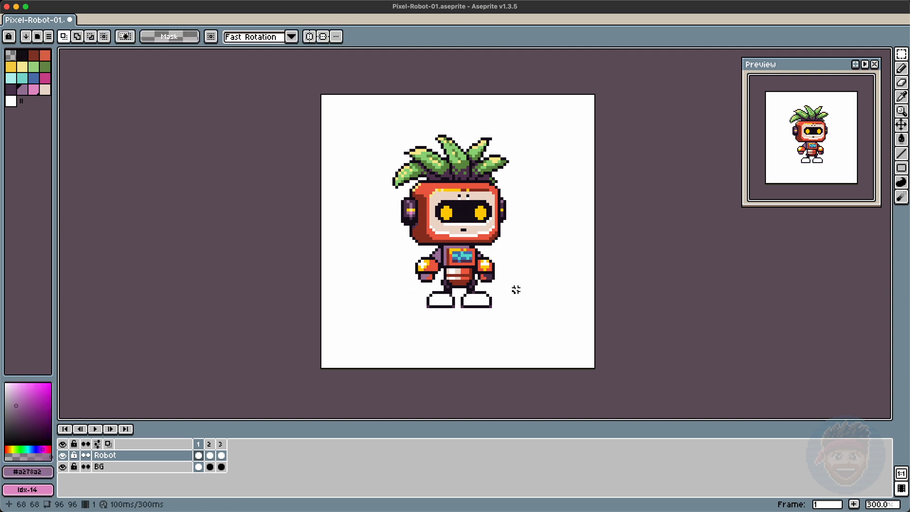
Step: Color the shoes red with yellow and dark accents and draw a sole line across the feet
key("g")
left_click(420, 236, "alt")
left_click(476, 300)
left_click(434, 268, "alt")
left_click(441, 300)
key("b")
left_click_drag(430, 306, 488, 306)
key("e")
key("b")
left_click(462, 306, "alt")
left_click(449, 306, "alt")
left_click(449, 309, "alt")
left_click(527, 326)
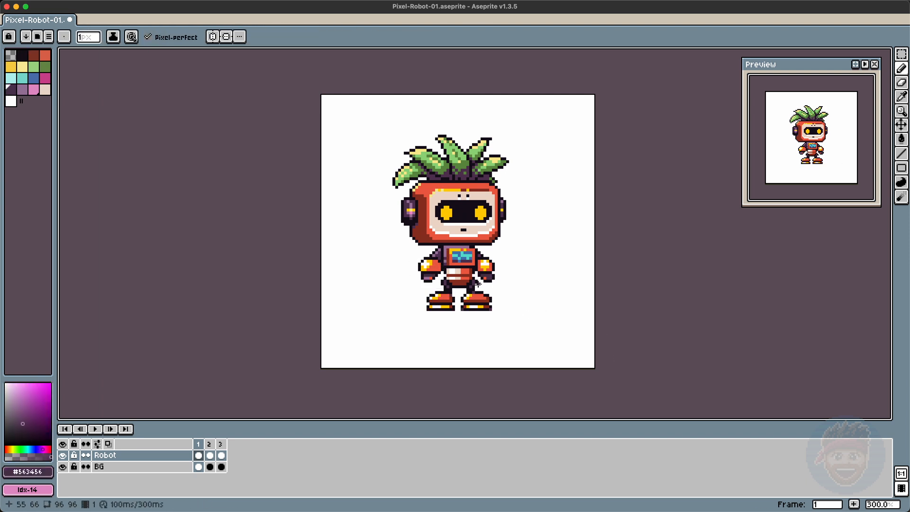
Step: Select the robot's body and legs and shift them one pixel left
key("super+z")
key("m")
left_click_drag(401, 245, 521, 327)
key("Left")
key("b")
left_click(481, 267, "alt")
key("super+z")
left_click(459, 283, "alt")
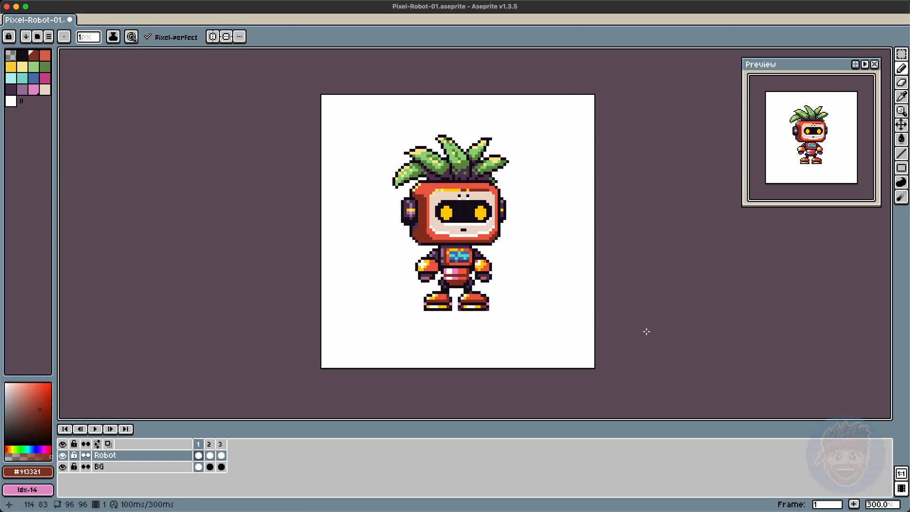
key("super+z")
Step: Fill a spot on the right arm in red and save the file
key("g")
left_click(486, 269, "alt")
key("b")
key("super+s")
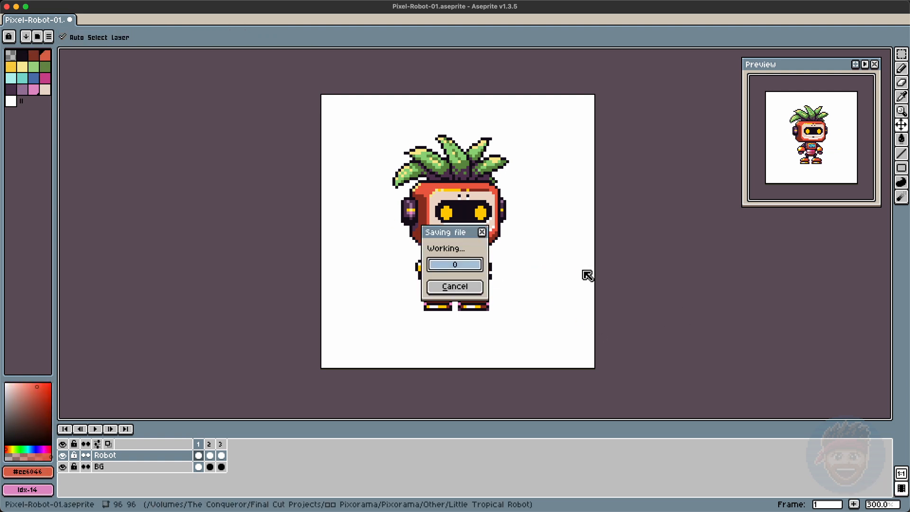
Step: Preview the other animation frames for comparison
left_click(210, 455)
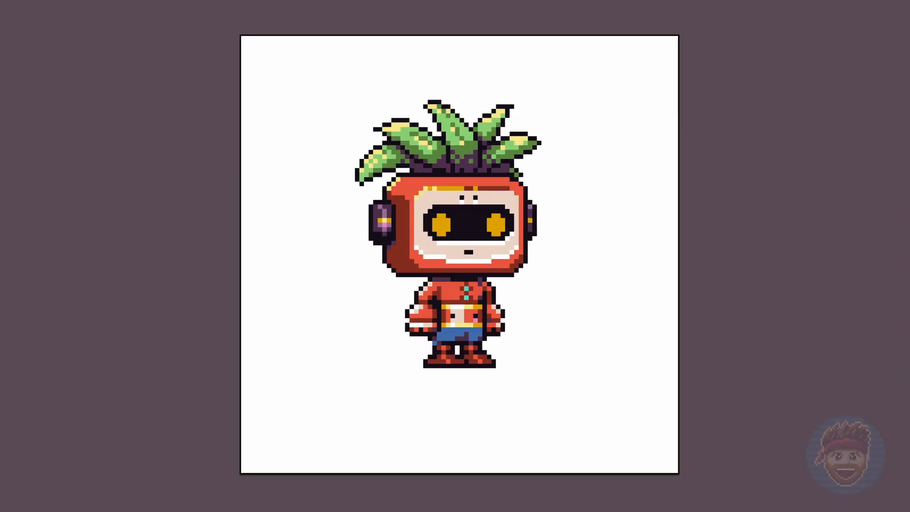
key("Right")
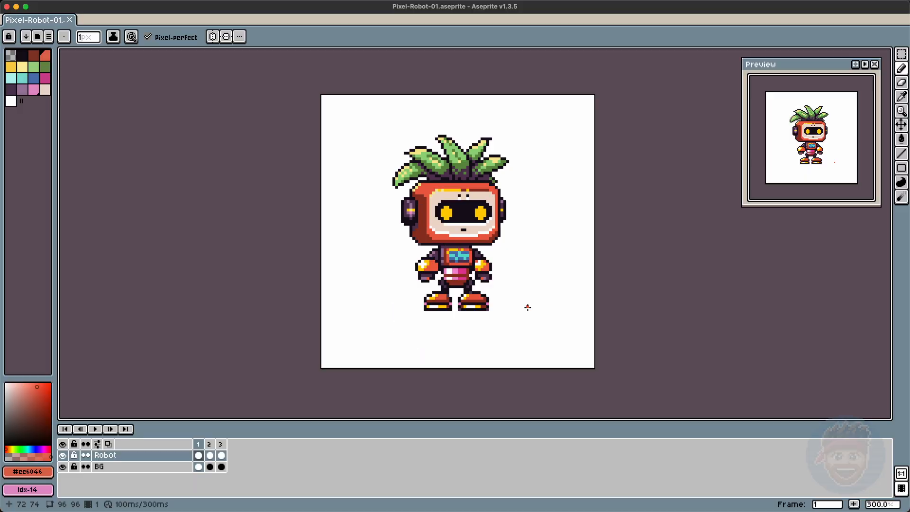
Step: Select the feet and move them up closer to the body
key("m")
left_click_drag(550, 407, 382, 345)
left_click_drag(450, 311, 450, 308)
left_click(615, 352)
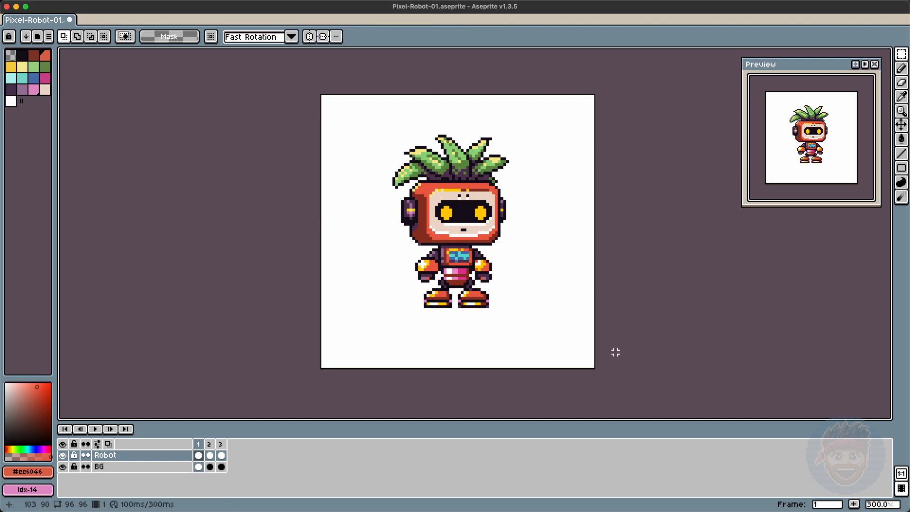
key("super+z")
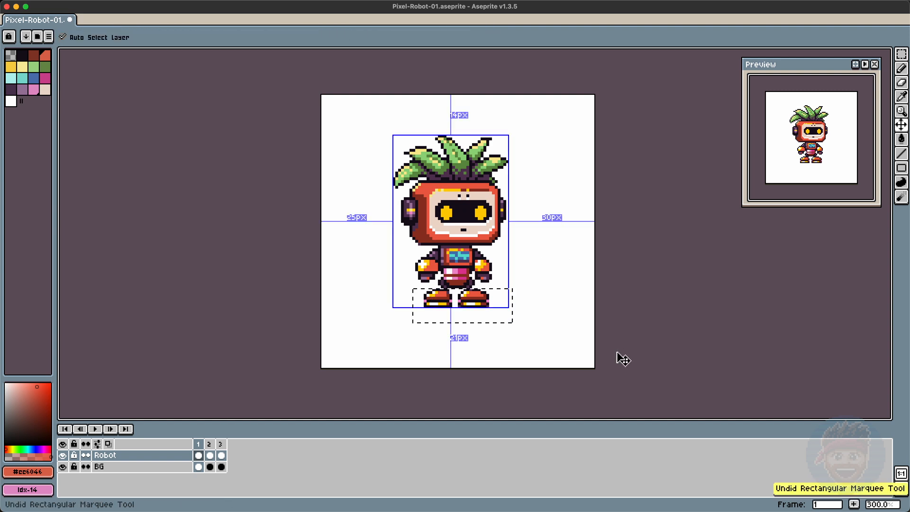
key("super+shift+z")
left_click(614, 352)
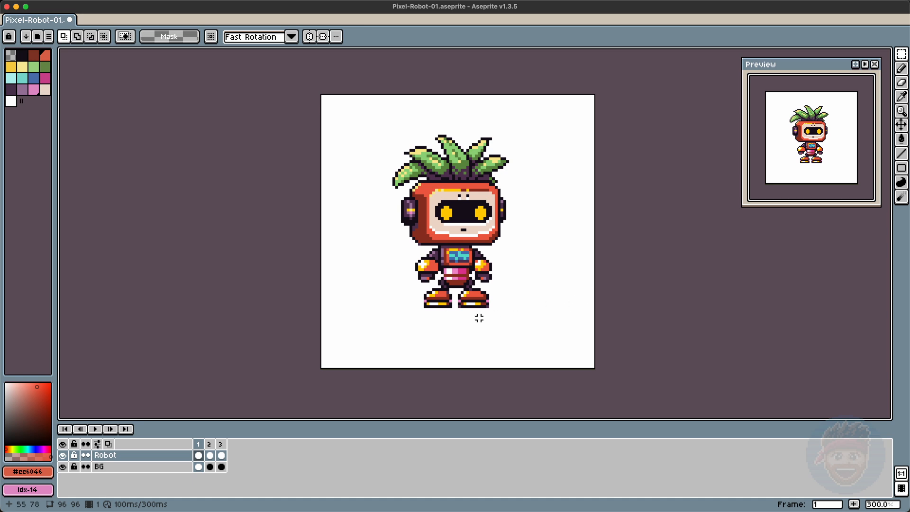
Step: Nudge the lower legs up one pixel and add a purple shadow beneath the feet
left_click_drag(443, 300, 396, 285)
key("Up")
key("super+d")
key("b")
left_click(439, 273, "alt")
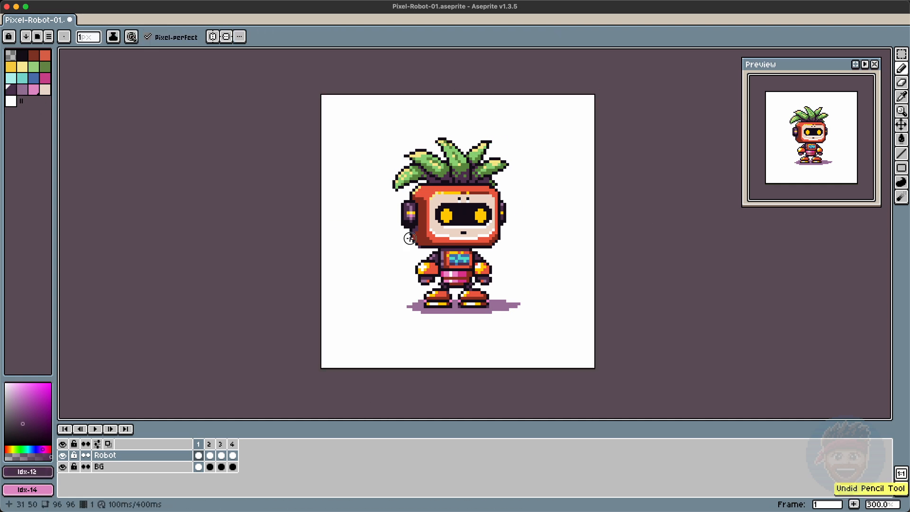
Step: Add highlight and shadow pixels to the arms and shoes using picked colors
key("alt")
left_click(436, 183, "alt")
left_click(484, 269, "alt")
left_click(421, 268, "alt")
left_click_drag(416, 271, 427, 261)
left_click_drag(424, 294, 433, 289)
left_click_drag(459, 295, 469, 289)
left_click(448, 286, "alt")
key("super+z")
left_click(421, 237, "alt")
left_click(34, 55)
key("g")
key("super+z")
key("b")
left_click_drag(419, 275, 432, 275)
Step: Touch up outline pixels along the head's sides and the leaves
key("e")
key("b")
left_click(417, 153, "alt")
left_click_drag(413, 195, 432, 187)
left_click(412, 234, "alt")
left_click_drag(414, 238, 427, 245)
left_click(440, 244, "alt")
left_click(499, 197, "alt")
Step: Refine the shoe pixels and their outlines
left_click(480, 294, "alt")
mouse_move(478, 290)
left_mouse_down()
mouse_move(600, 345)
mouse_move(471, 303)
left_mouse_up()
left_click(478, 300, "alt")
left_click(482, 300)
left_click(480, 295, "alt")
left_click(461, 303, "alt")
left_click(479, 295, "alt")
key("super+z")
left_click(490, 304, "alt")
left_click(451, 298, "alt")
left_click(456, 308, "alt")
Step: Select the left foot and shift it one pixel right
key("m")
left_click_drag(422, 309, 456, 286)
key("Right")
key("super+d")
key("b")
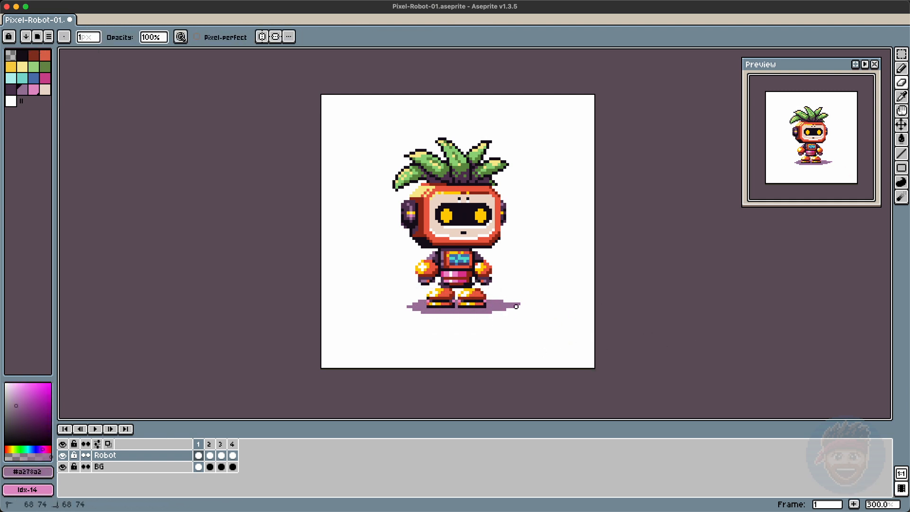
Step: Add detail pixels to the palm-leaf hair
left_click(431, 151, "alt")
left_click_drag(495, 180, 502, 190)
left_click(496, 184, "alt")
left_click(495, 161, "alt")
left_click_drag(497, 180, 501, 185)
left_click(522, 237, "alt")
Step: Select the eyes, move them down one pixel, and touch up around them
key("m")
mouse_move(432, 221)
left_mouse_down()
mouse_move(494, 229)
mouse_move(488, 223)
left_mouse_up()
key("Down")
key("super+d")
key("b")
left_click(463, 218, "alt")
left_click(494, 218, "alt")
Step: Flip between frames and save the file
key("Right")
key("Left")
key("super+s")
Step: Create a new green palette color and cut and paste it into another palette slot
left_click(23, 79)
left_click(453, 156, "alt")
left_click(26, 388)
left_click(22, 101)
key("super+x")
left_click(33, 67)
key("super+v")
key("g")
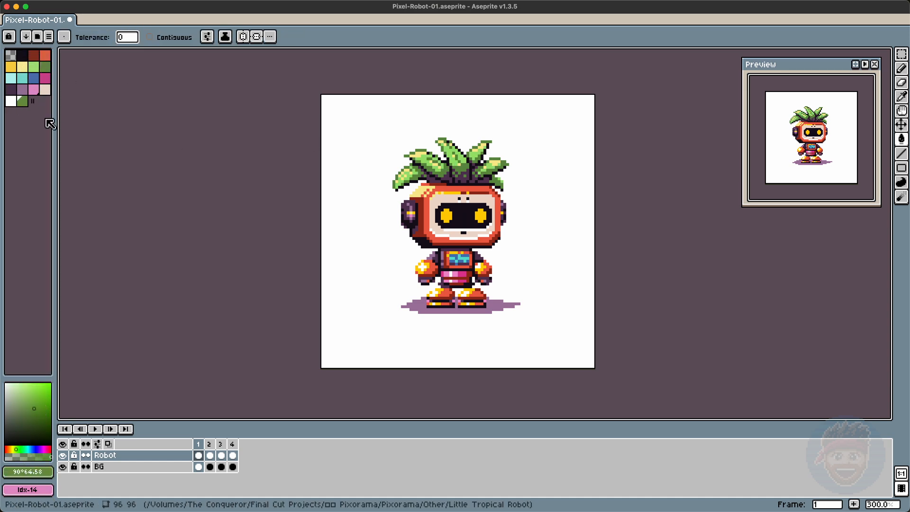
Step: Pick a palette color and try painting pixels on the robot's face
left_click(45, 67)
left_click(201, 184)
key("super+z")
left_click(25, 102)
left_click_drag(28, 107, 47, 78)
key("b")
left_click(463, 238, "alt")
mouse_move(446, 235)
left_mouse_down()
mouse_move(476, 235)
mouse_move(450, 238)
left_mouse_up()
left_click(476, 241, "alt")
key("super+z")
key("super+shift+z")
Step: Adjust the foreground color and move a palette swatch into a different slot
left_click(33, 78)
left_click(25, 449)
left_click(39, 408)
left_click(49, 471)
left_click_drag(27, 104, 8, 78)
Step: Select the palm-leaf hair and try recoloring it with palette colors
key("m")
left_click_drag(410, 150, 507, 191)
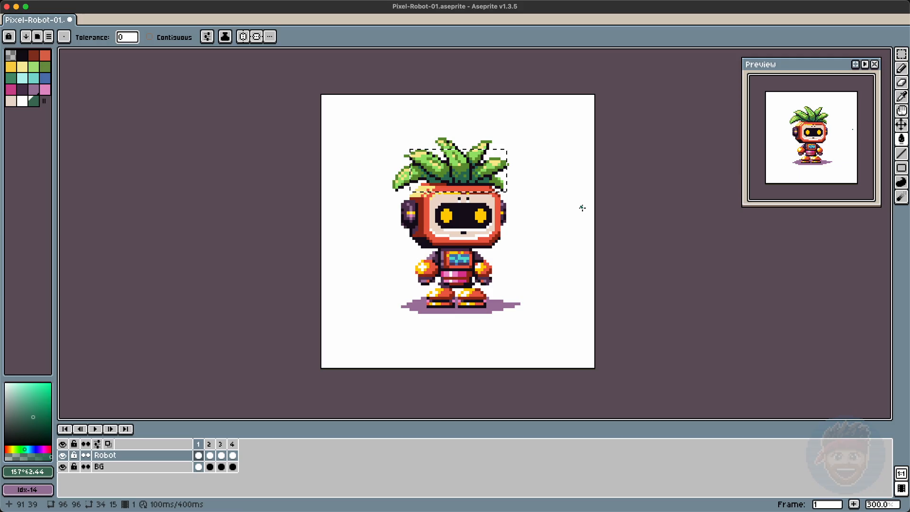
key("super+z")
left_click(33, 422)
left_click(465, 180)
key("super+z")
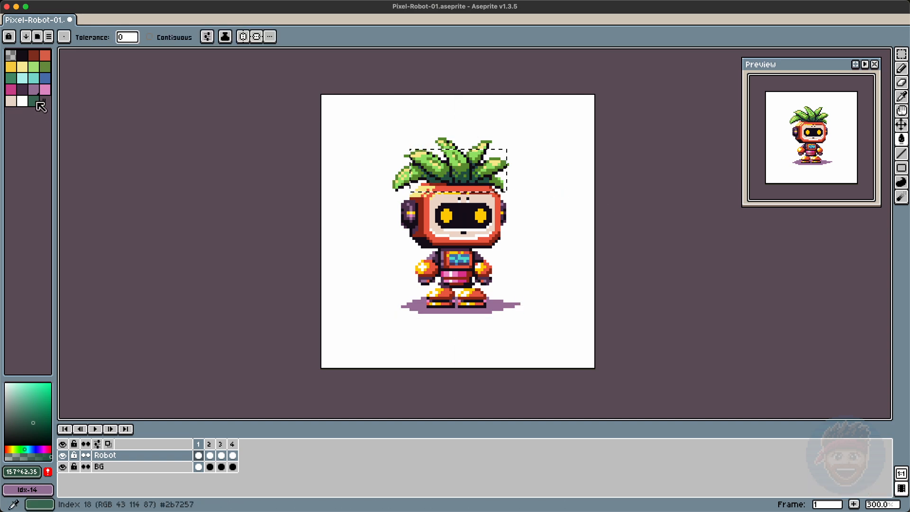
left_click(11, 79)
left_click(465, 180)
key("super+z")
key("super+z")
key("super+z")
key("super+z")
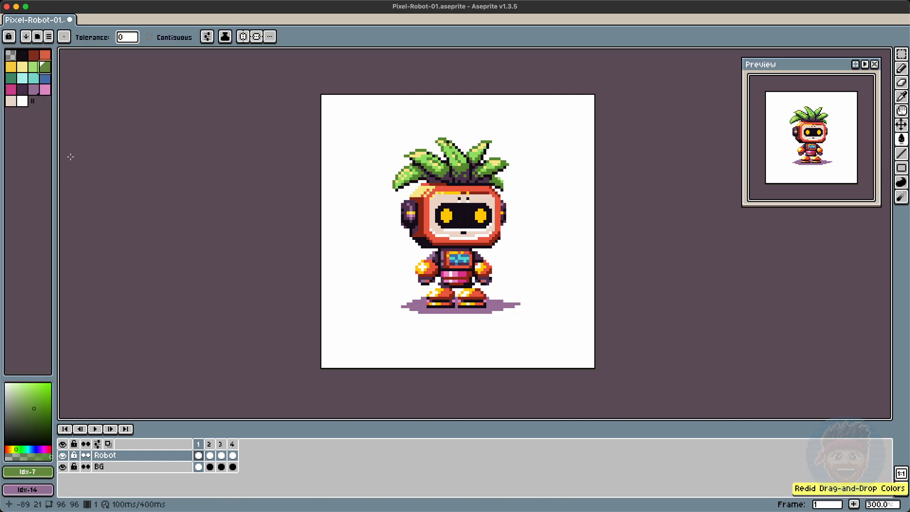
key("shift+super+z")
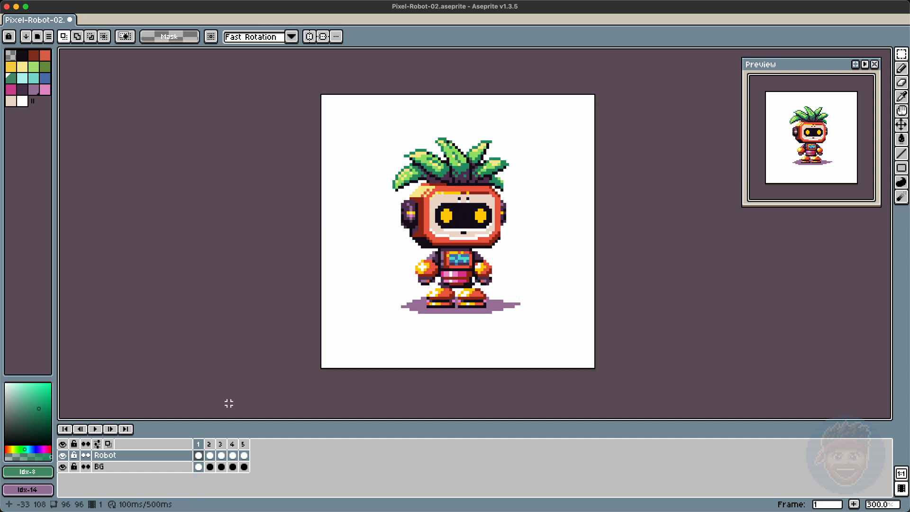
Step: Sample colors from the robot's body and adjust the foreground color in the color picker
key("g")
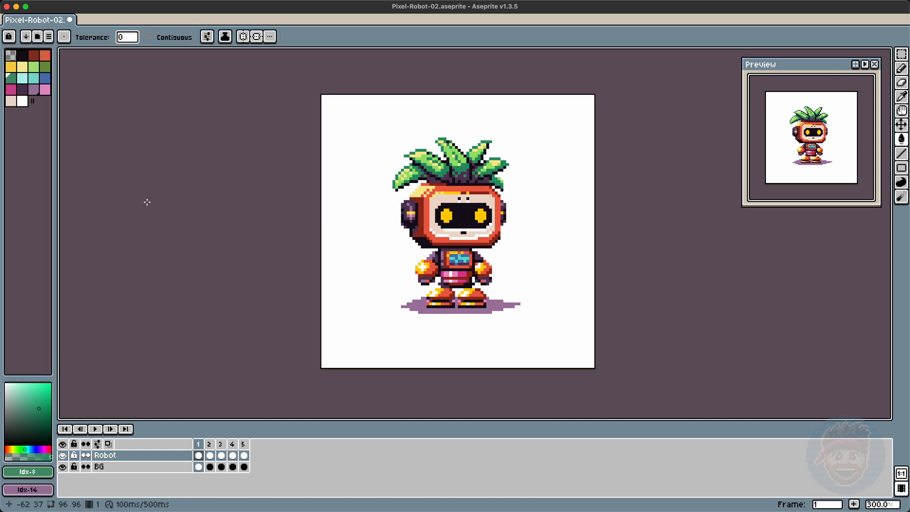
left_click(441, 243)
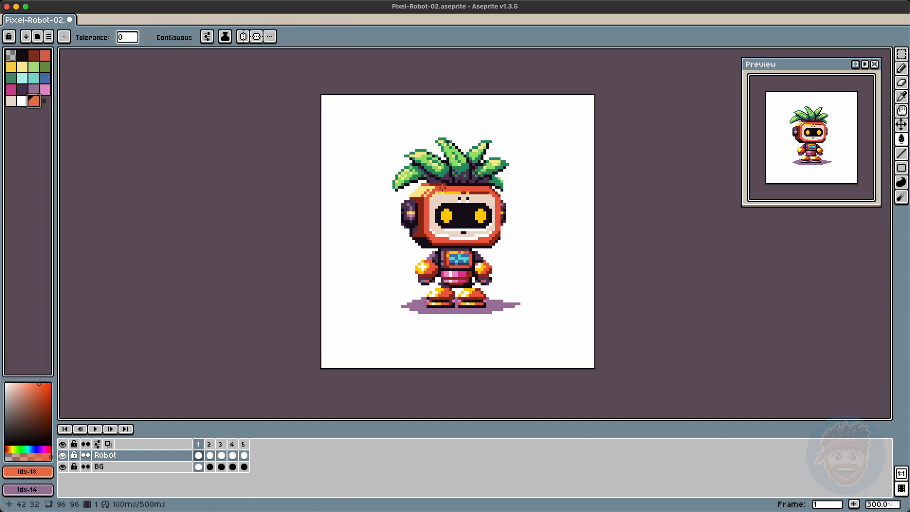
left_click_drag(43, 386, 41, 388)
key("super+z")
left_click(456, 274, "alt")
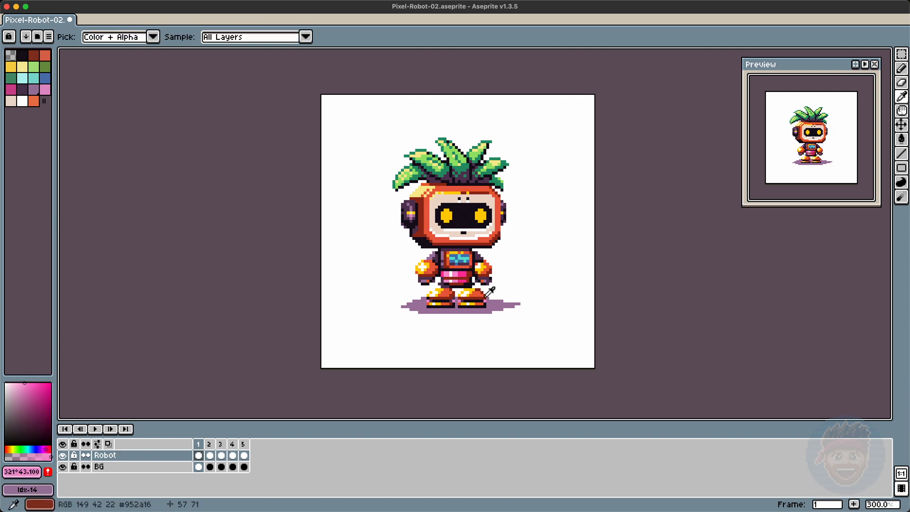
left_click(479, 285, "alt")
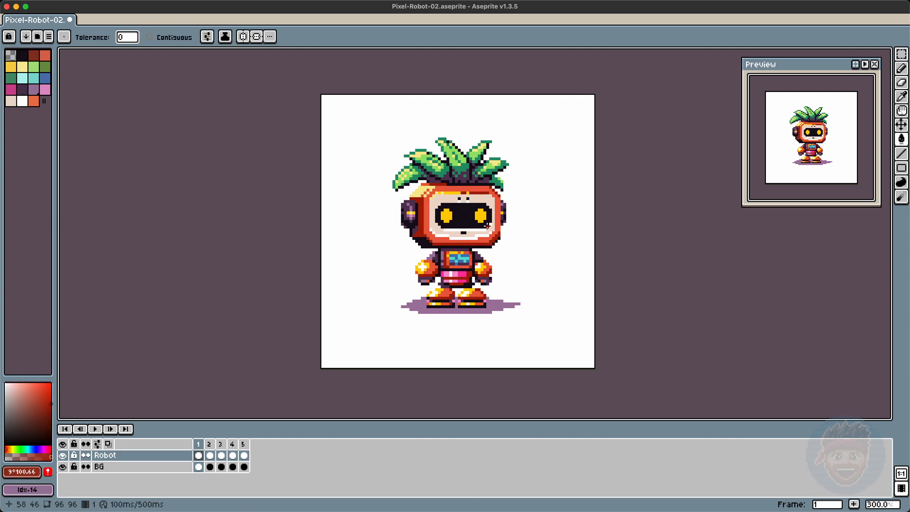
left_click(410, 237, "alt")
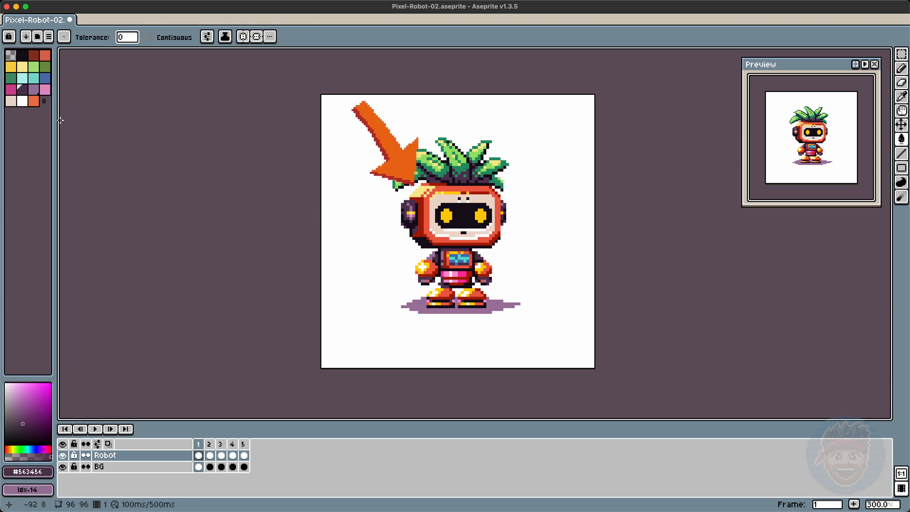
left_click(45, 56)
left_click(37, 435)
left_click(48, 471)
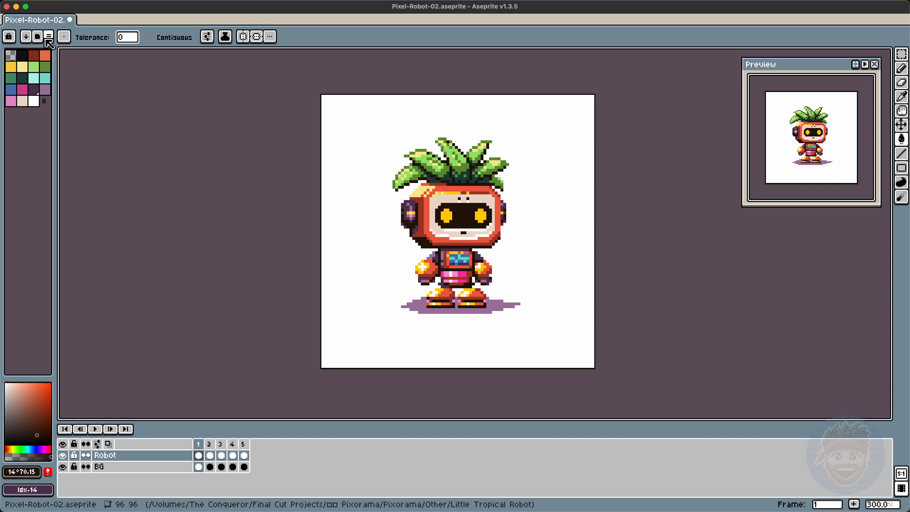
Step: Select the unused colors in the palette
left_click(49, 36)
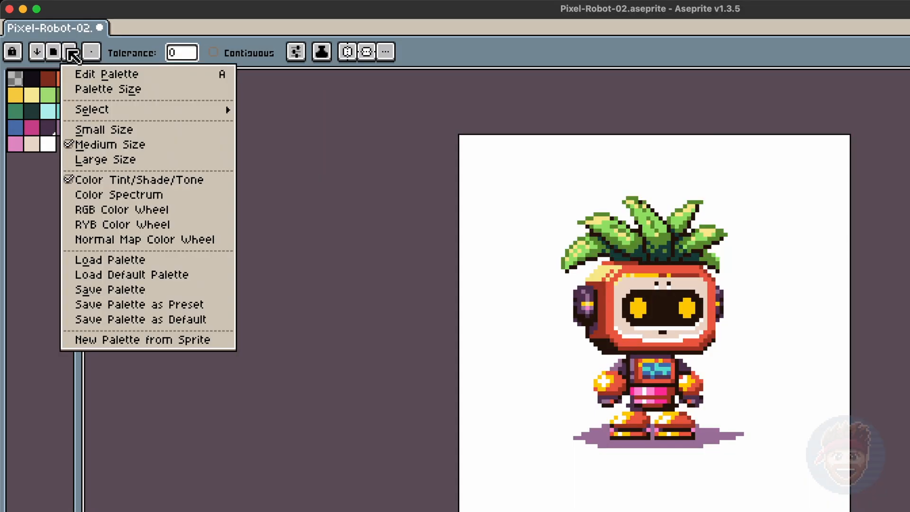
mouse_move(121, 111)
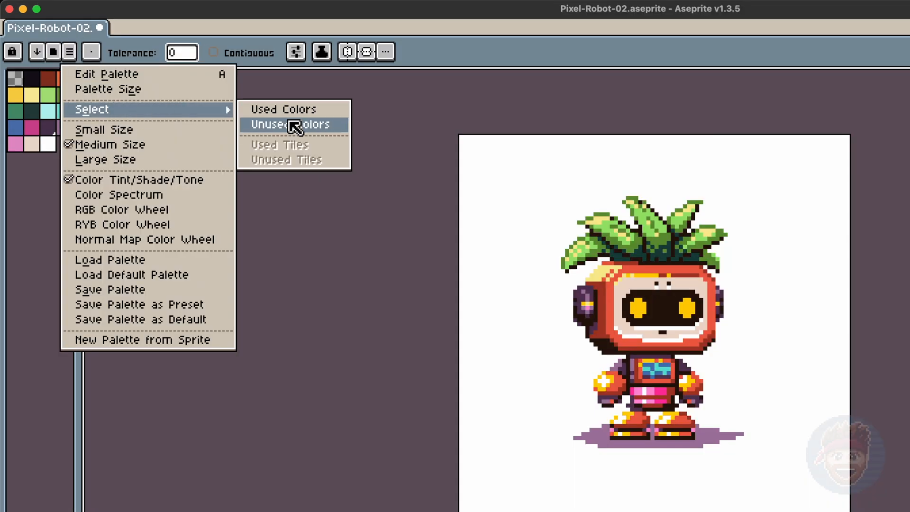
left_click(289, 123)
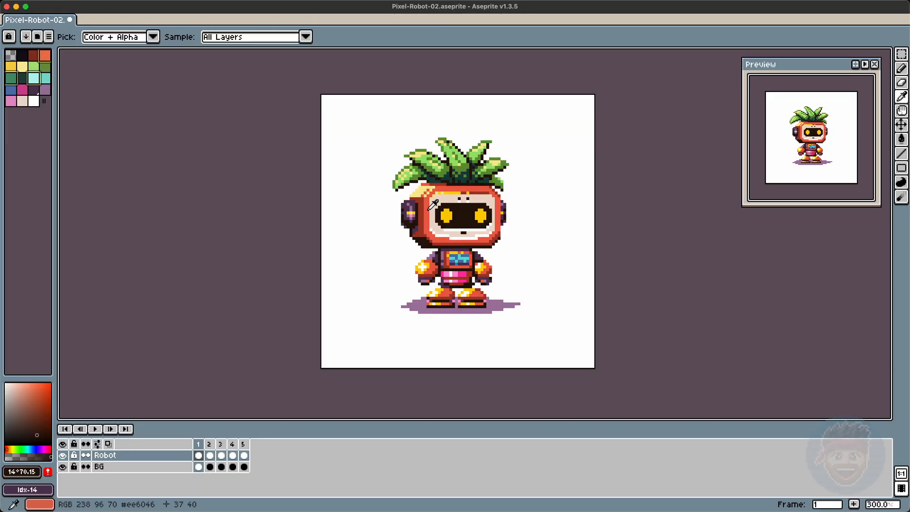
left_click(48, 472)
left_click(49, 37)
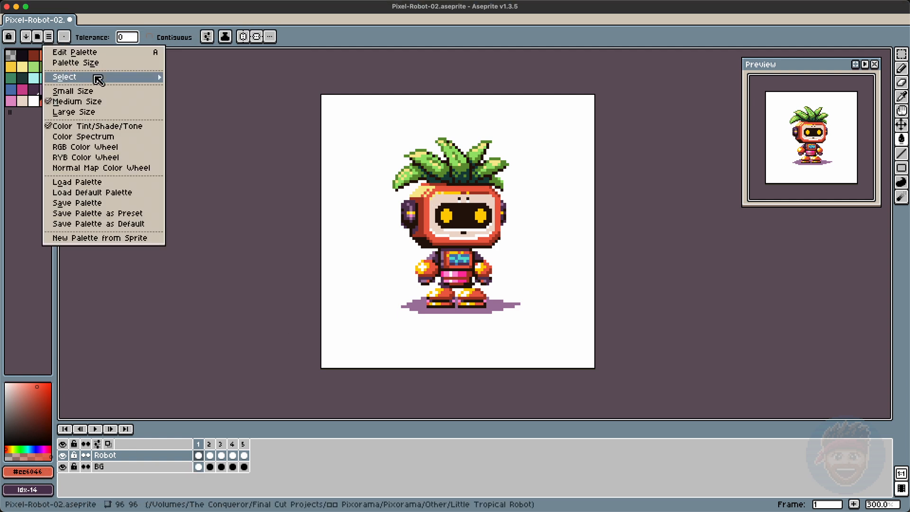
mouse_move(91, 78)
left_click(189, 88)
left_click(34, 78)
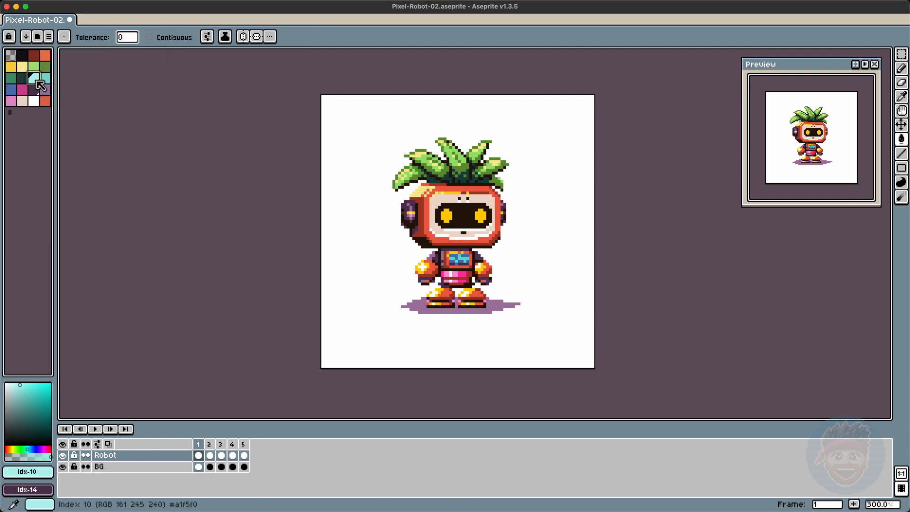
Step: Sample the head's orange and mix a lighter orange swatch in the palette
key("b")
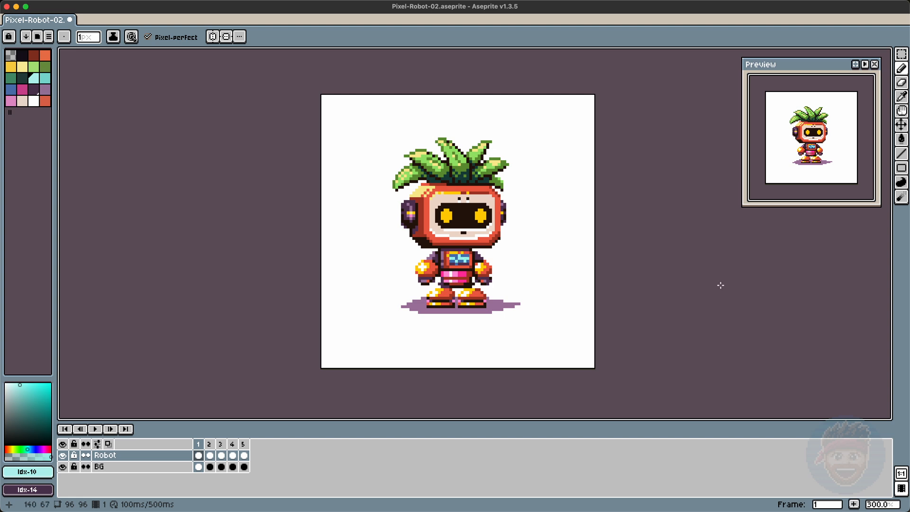
left_click(45, 80)
key("i")
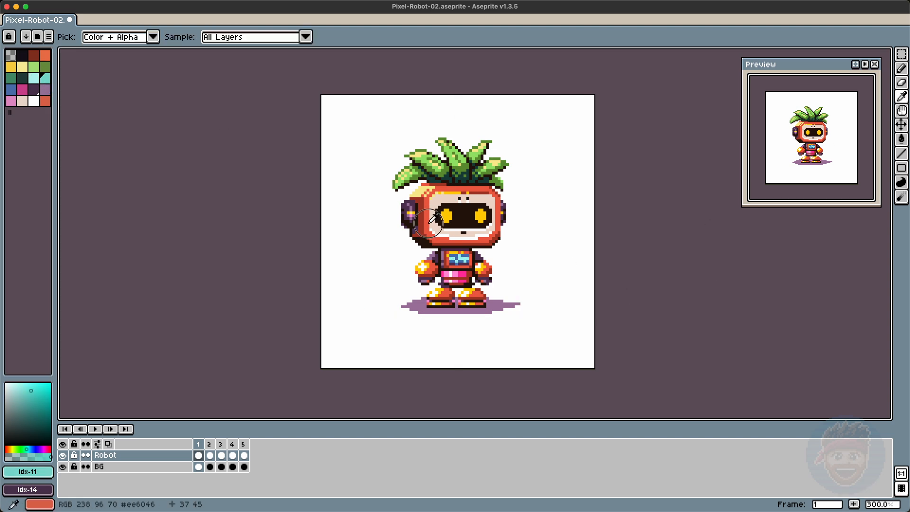
left_click(429, 222)
key("b")
left_click(11, 448)
left_click(34, 383)
mouse_move(428, 190)
left_mouse_down()
mouse_move(492, 188)
mouse_move(425, 233)
mouse_move(428, 183)
left_mouse_up()
key("super+z")
left_click(438, 186, "alt")
left_click(465, 188, "alt")
key("super+z")
left_click(47, 472)
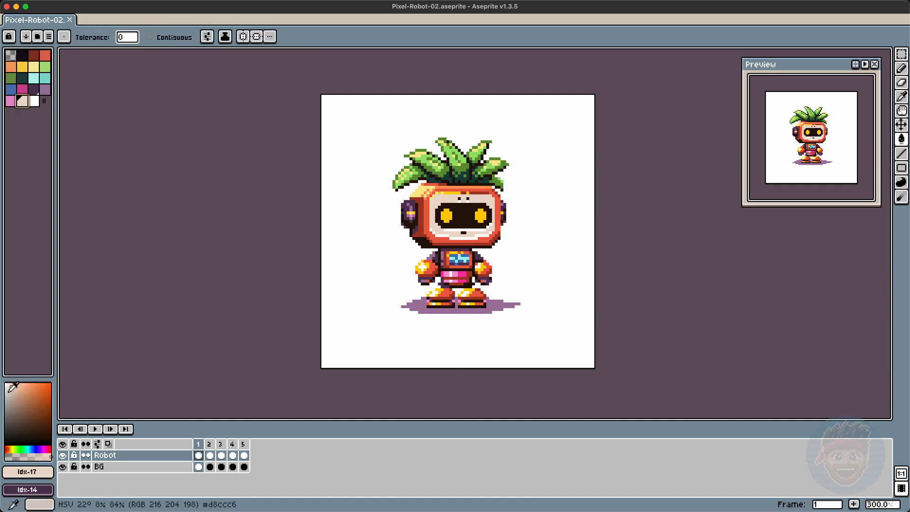
left_click_drag(11, 389, 7, 388)
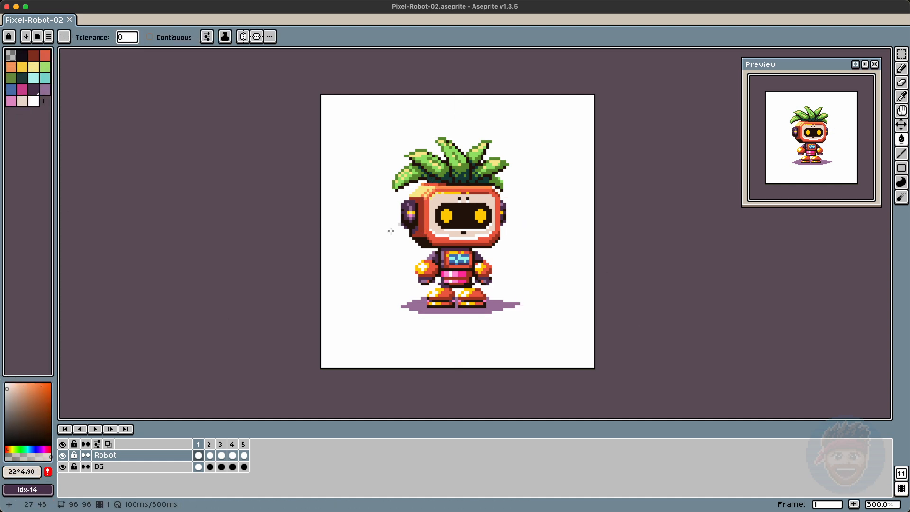
Step: Paint highlight pixels on the head's top-left corner and right edge with the light orange
key("b")
left_click(426, 190, "alt")
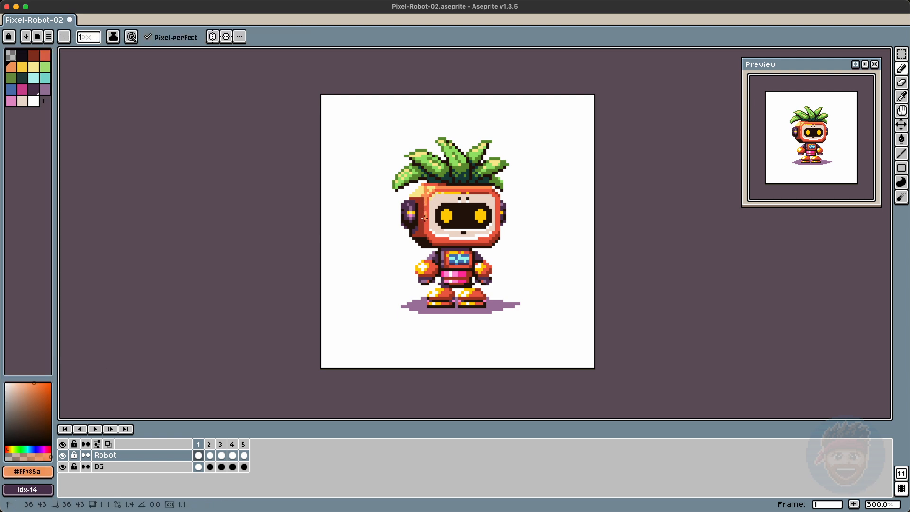
left_click_drag(499, 198, 499, 226)
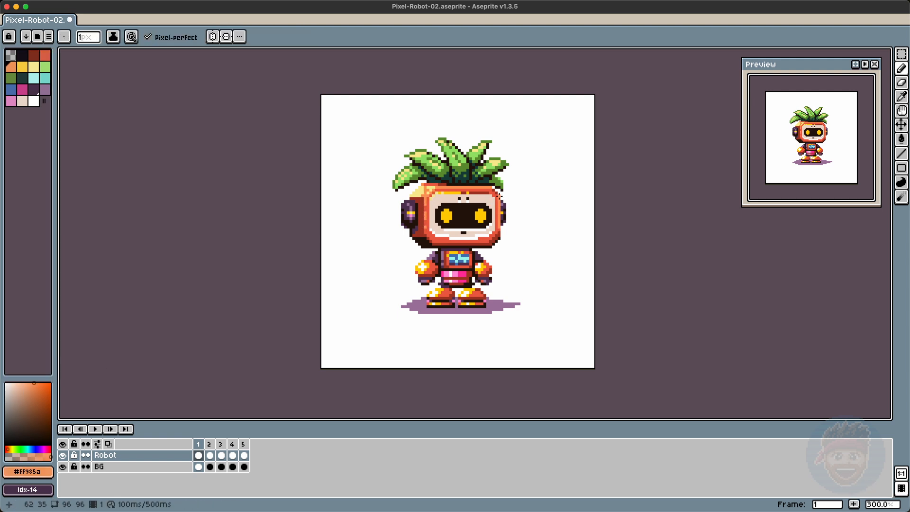
Step: Sample colors and touch up pixels on the shadow, face and mouth area
left_click(428, 270, "alt")
left_click(487, 273, "alt")
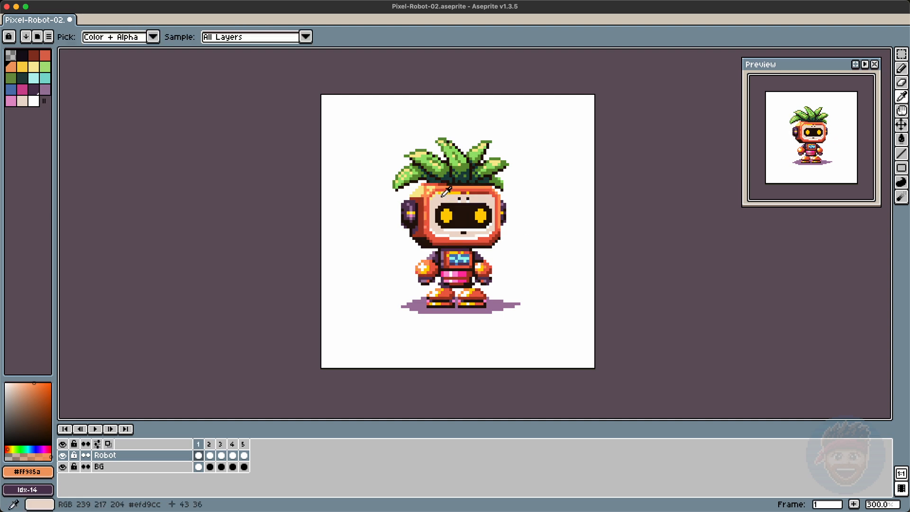
left_click(424, 189, "alt")
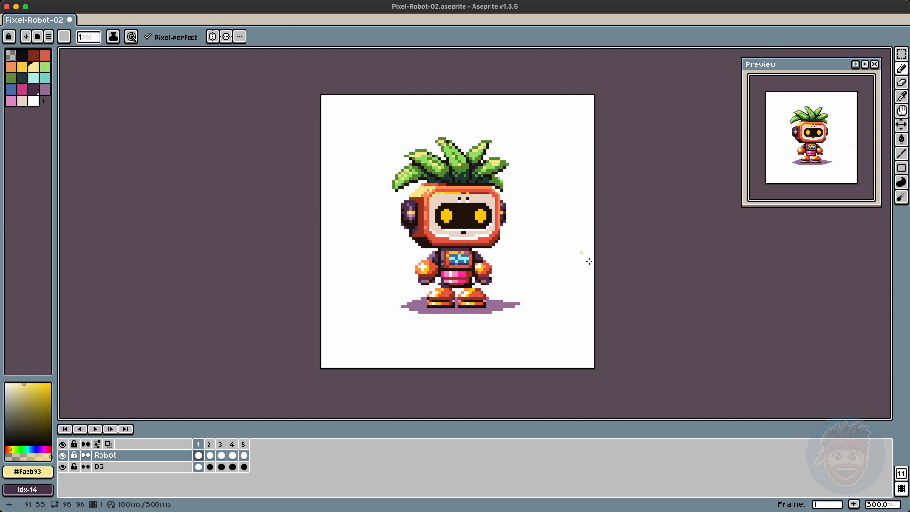
left_click(496, 306, "alt")
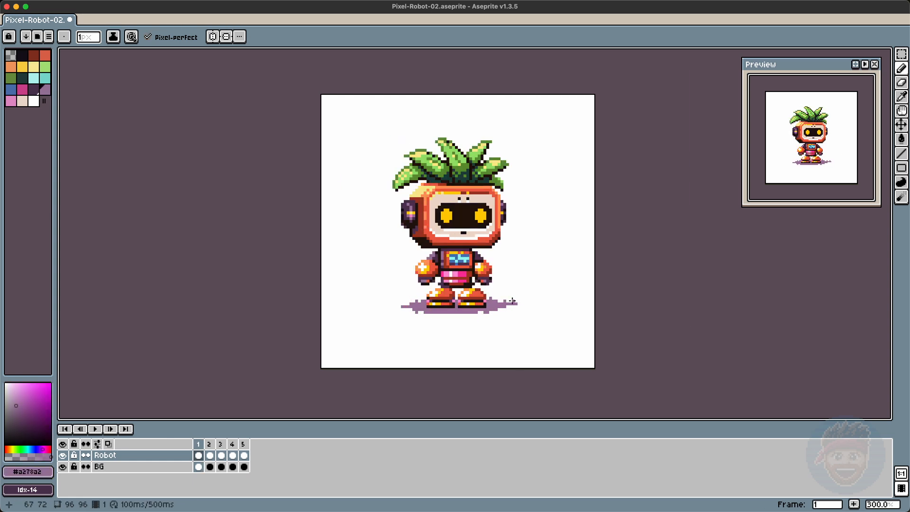
left_click(412, 233, "alt")
left_click(417, 227, "alt")
left_click(448, 232, "alt")
left_click(444, 237, "alt")
left_click(472, 246, "alt")
Step: Add detail pixels to the head's corner, the hair stems and the chest
left_click(397, 190, "alt")
left_click(430, 163, "alt")
left_click(432, 170, "alt")
left_click(432, 178, "alt")
left_click(446, 168, "alt")
left_click(449, 173, "alt")
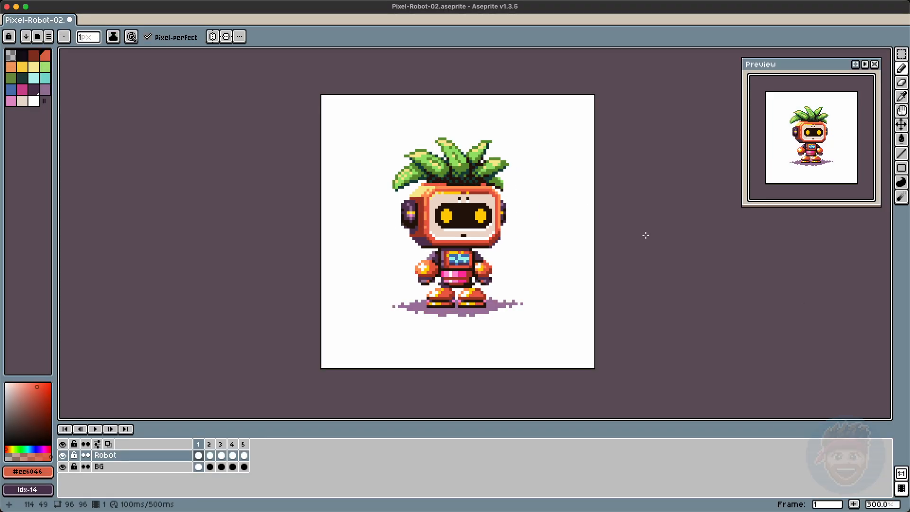
left_click(482, 184, "alt")
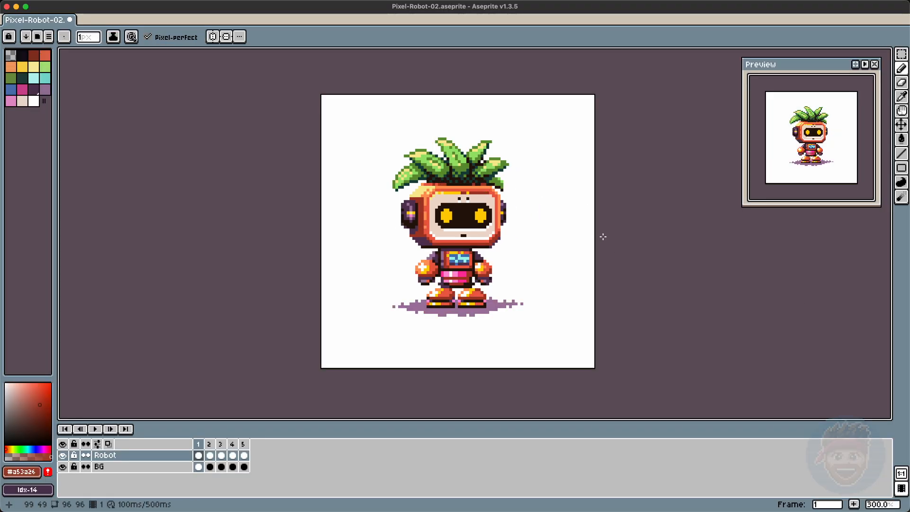
left_click(454, 258, "alt")
Step: Recolor the side ear pieces of the head with the cyan and blue palette colors
left_click(45, 79)
left_click(411, 213)
left_click(406, 207, "alt")
mouse_move(405, 207)
left_mouse_down()
mouse_move(432, 227)
mouse_move(403, 214)
left_mouse_up()
left_click(410, 214, "alt")
left_click(414, 211, "alt")
left_click(407, 221)
left_click(402, 223, "alt")
left_click_drag(503, 206, 504, 220)
left_click(34, 78)
left_click(405, 208, "alt")
left_click(414, 222, "alt")
left_click(411, 204, "alt")
left_click_drag(414, 204, 413, 218)
left_click(406, 220, "alt")
left_click_drag(505, 206, 504, 222)
left_click(502, 216, "alt")
left_click(504, 218, "alt")
left_click(504, 225)
left_click(503, 223, "alt")
left_click(413, 211, "alt")
left_click(498, 227, "alt")
Step: Touch up the palm-leaf hair pixels and save the file
left_click(427, 158, "alt")
left_click_drag(419, 152, 406, 155)
left_click_drag(399, 173, 405, 168)
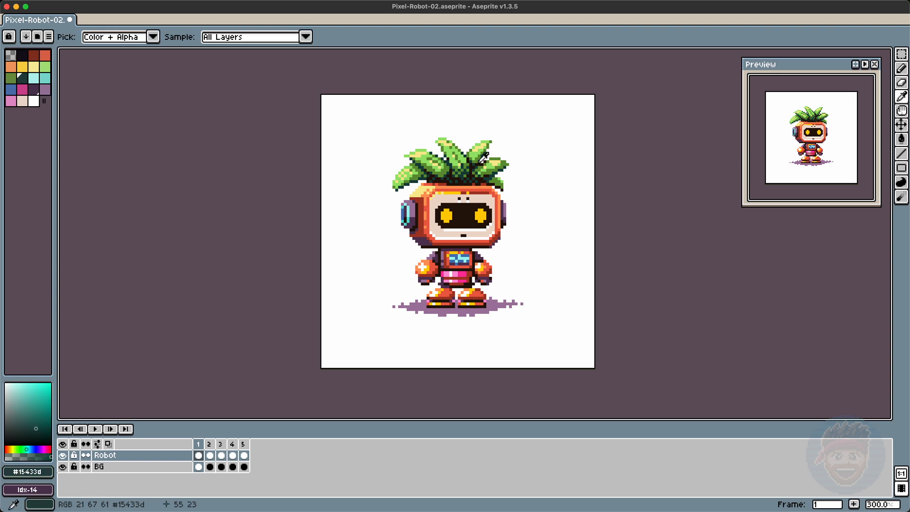
left_click(476, 175, "alt")
left_click_drag(482, 164, 475, 172)
key("super+s")
Step: Redraw the ground shadow under the feet and save the file
left_click(477, 297, "alt")
left_click_drag(482, 304, 438, 303)
left_click(448, 297, "alt")
left_click(431, 295, "alt")
key("super+s")
Step: Sample a dark body color and add a new frame
left_click(442, 276, "alt")
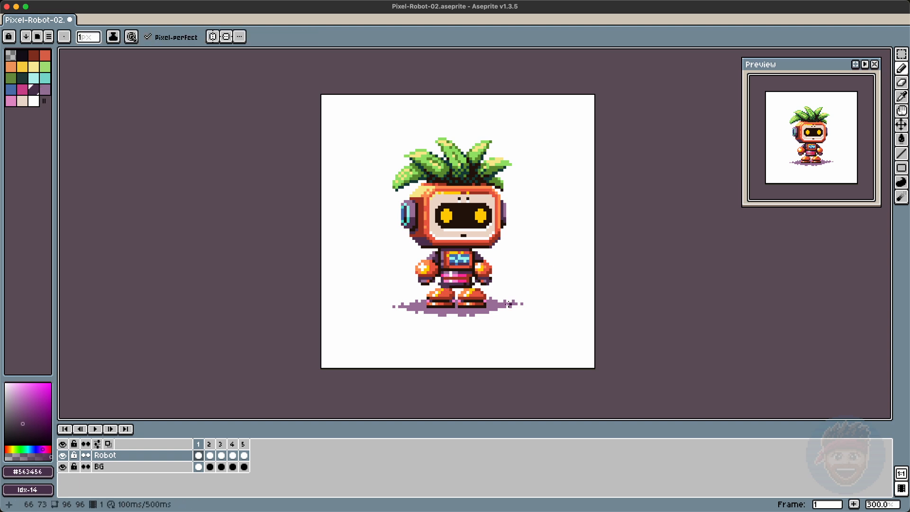
key("m")
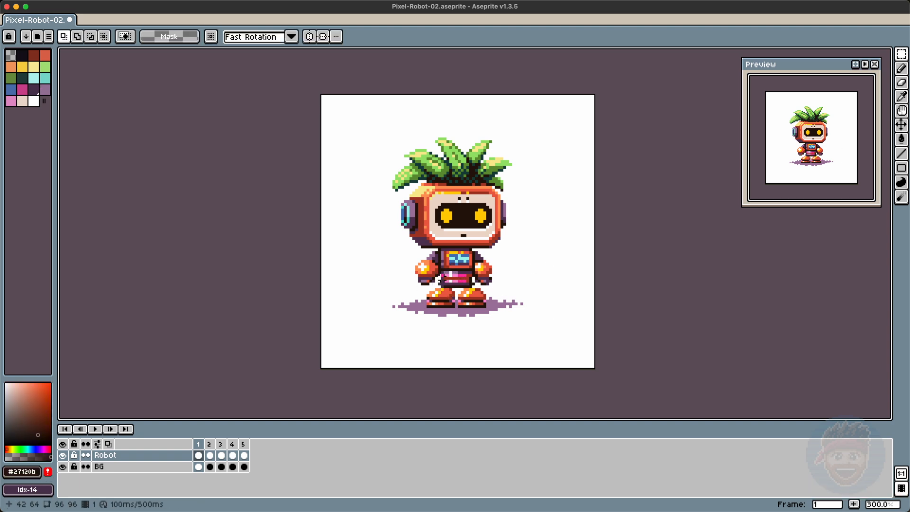
key("b")
left_click(470, 274, "alt")
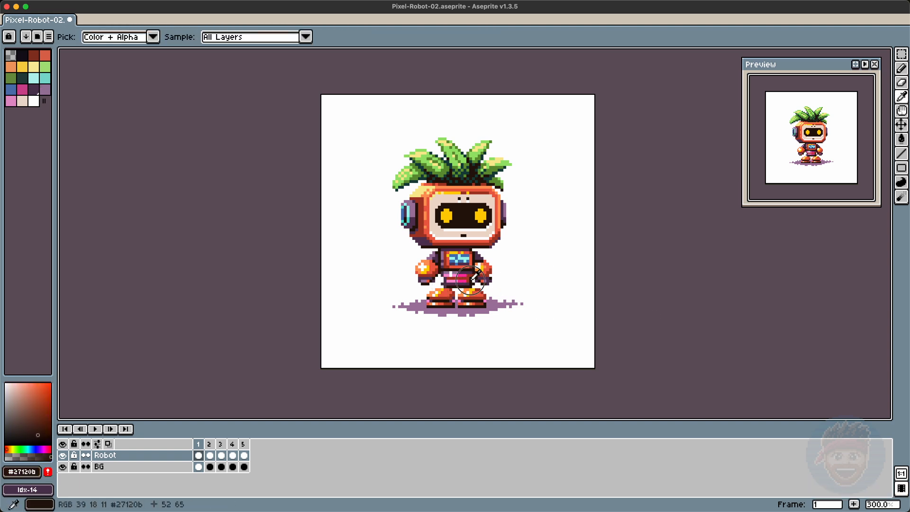
left_click(488, 308, "alt")
key("e")
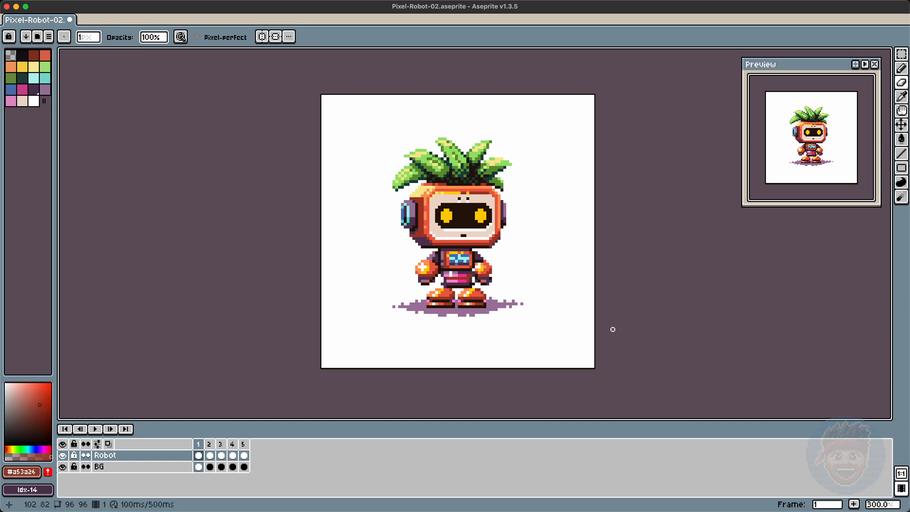
key("alt+n")
Step: Repaint pixels on the torso and the head's top outline, then save the file
key("b")
left_click(459, 280, "alt")
left_click(444, 277, "alt")
left_click(444, 268, "alt")
left_click(484, 263, "alt")
left_click(45, 89)
left_click(496, 202, "alt")
left_click(456, 193, "alt")
left_click(476, 192, "alt")
left_click(456, 192, "alt")
left_click(476, 193, "alt")
left_click(464, 192)
left_click(438, 189, "alt")
left_click(428, 193, "alt")
left_click(424, 198, "alt")
left_click(421, 241, "alt")
key("e")
key("super+s")
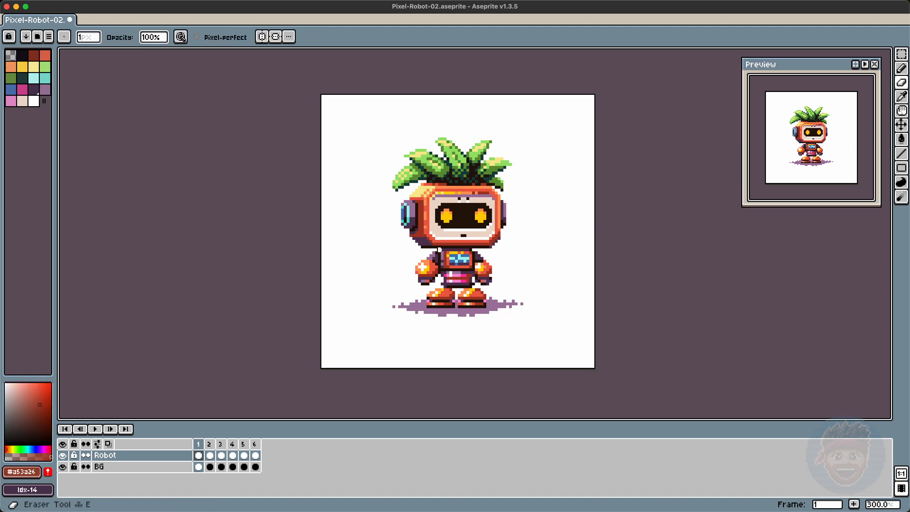
Step: Shift a selected patch of the belt and touch up pixels around the belt and hands
key("m")
mouse_move(464, 271)
left_mouse_down()
mouse_move(477, 290)
mouse_move(496, 273)
mouse_move(479, 279)
left_mouse_up()
key("e")
key("b")
left_click(478, 279, "alt")
left_click(474, 279, "alt")
left_click(489, 268, "alt")
left_click(489, 280, "alt")
key("e")
left_click(478, 279)
key("b")
left_click(487, 283, "alt")
left_click(480, 277, "alt")
key("Right")
key("Left")
left_click(489, 280, "alt")
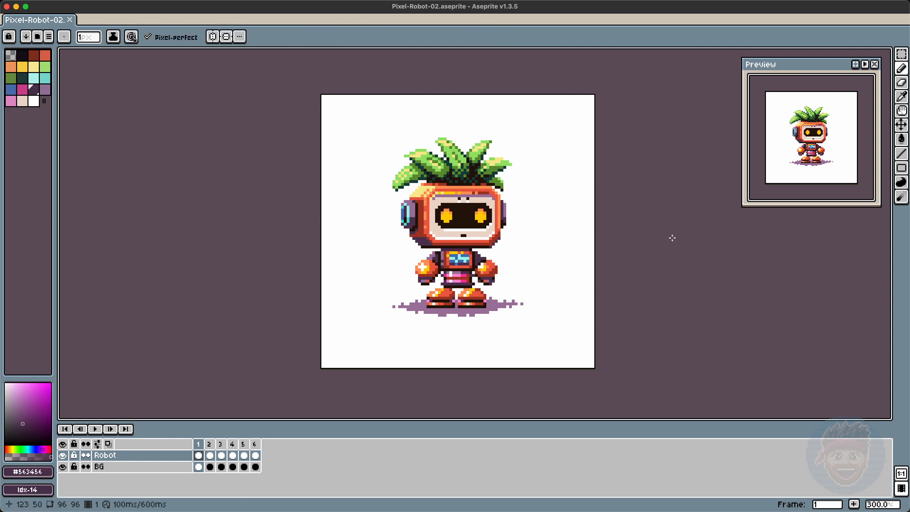
Step: Select the ground shadow area, deselect it, and save the file
key("m")
left_click_drag(391, 320, 527, 275)
key("super+d")
key("Right")
key("Left")
key("super+s")
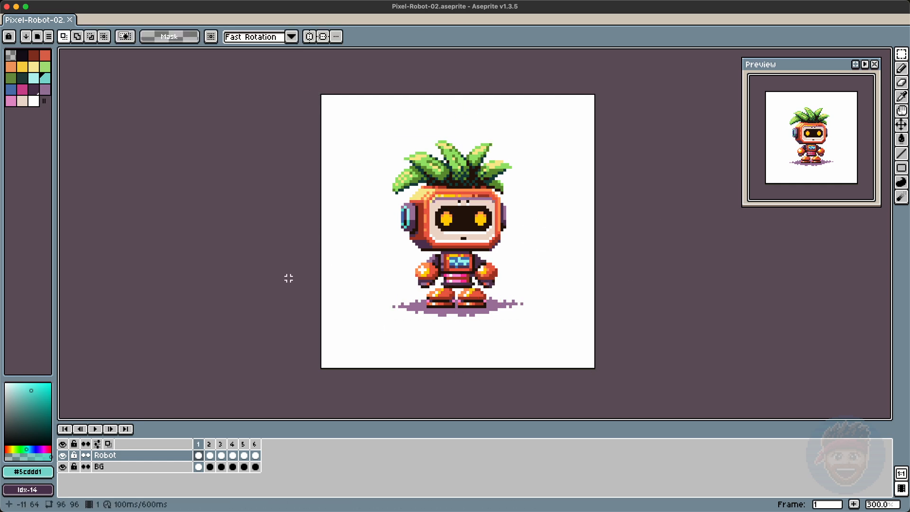
Step: Add a new layer and name it Border
key("shift+n")
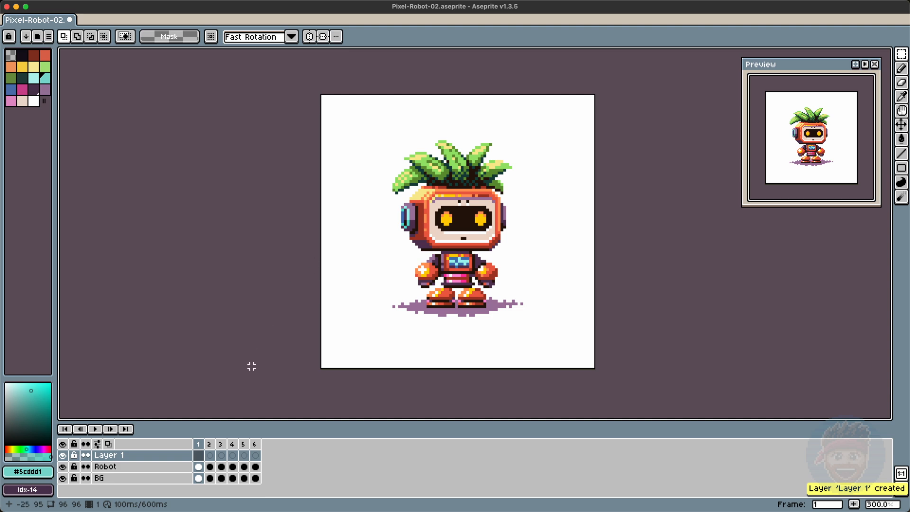
double_click(122, 459)
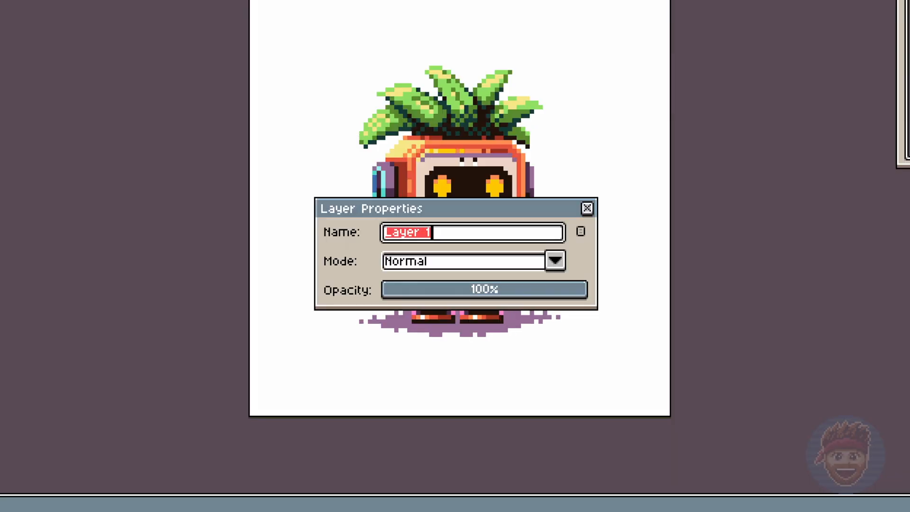
type("Border")
key("Return")
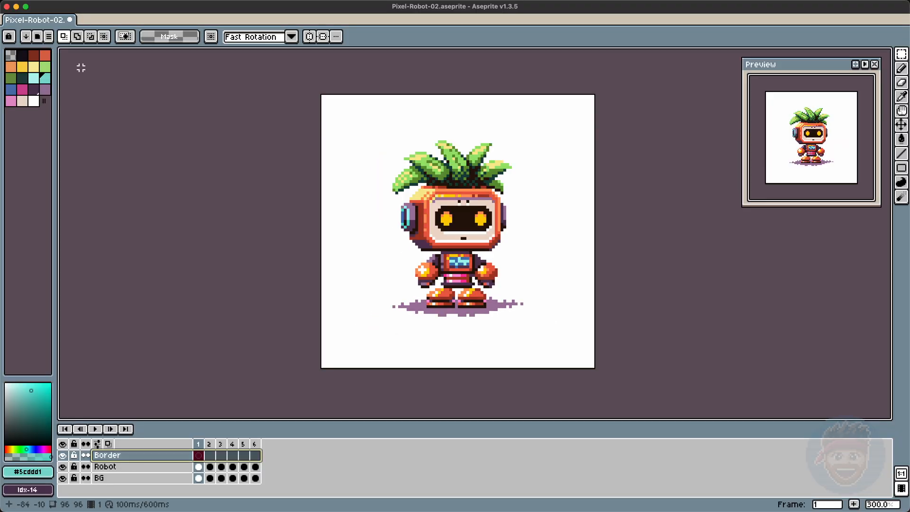
Step: Draw a teal rectangular frame around the canvas edges on the Border layer
left_click(45, 77)
key("b")
mouse_move(339, 102)
left_mouse_down()
mouse_move(578, 101)
mouse_move(328, 361)
mouse_move(338, 108)
mouse_move(578, 111)
left_mouse_up()
key("g")
left_click(338, 105)
left_click(22, 101)
key("b")
key("e")
left_click_drag(581, 218, 589, 224)
left_click_drag(581, 276, 588, 281)
left_click(45, 78)
key("b")
left_click(34, 79)
left_click_drag(329, 162, 334, 166)
left_click_drag(329, 287, 335, 292)
left_click_drag(582, 221, 587, 227)
left_click_drag(582, 283, 587, 287)
left_click_drag(465, 101, 537, 101)
left_click_drag(542, 101, 580, 102)
key("super+z")
left_click_drag(329, 165, 328, 272)
left_click_drag(581, 104, 587, 218)
left_click(11, 90)
key("super+z")
key("super+z")
key("super+z")
key("super+z")
left_click(22, 101)
left_click_drag(337, 364, 579, 364)
left_click_drag(590, 352, 590, 112)
left_click_drag(571, 98, 339, 98)
Step: Fill the margin outside the teal frame with yellow
key("g")
left_click(33, 67)
left_click(591, 266)
key("b")
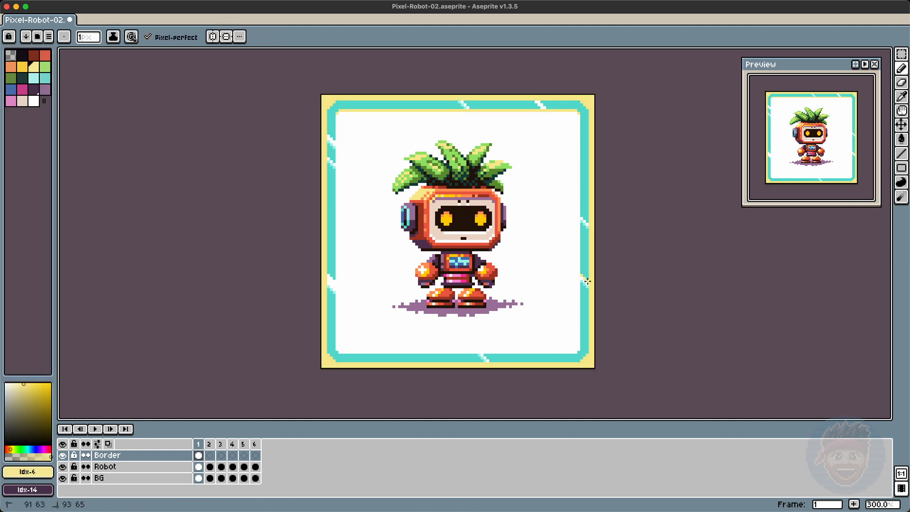
Step: Add small white diagonal highlight marks on the top of the frame
left_click(384, 246, "alt")
left_click_drag(542, 102, 550, 109)
left_click_drag(464, 102, 470, 107)
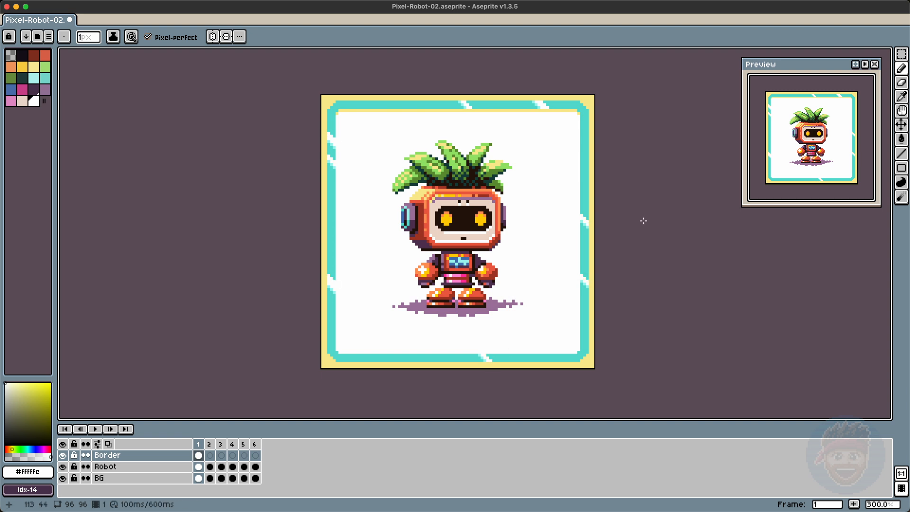
Step: Recolor the frame's outer margin and its inner edge, and fix the bottom-left corner
left_click(23, 101)
key("g")
left_click(579, 112)
left_click(10, 89)
left_click(454, 111)
left_click(522, 364)
key("ctrl+z")
key("b")
left_click_drag(328, 356, 337, 364)
Step: Select the Robot layer and hide the Border layer
left_click(147, 467)
key("v")
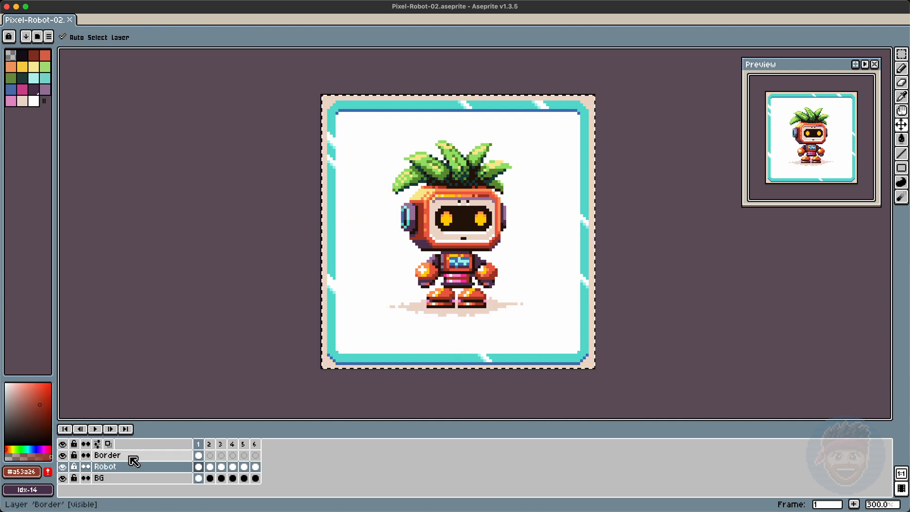
left_click(62, 455)
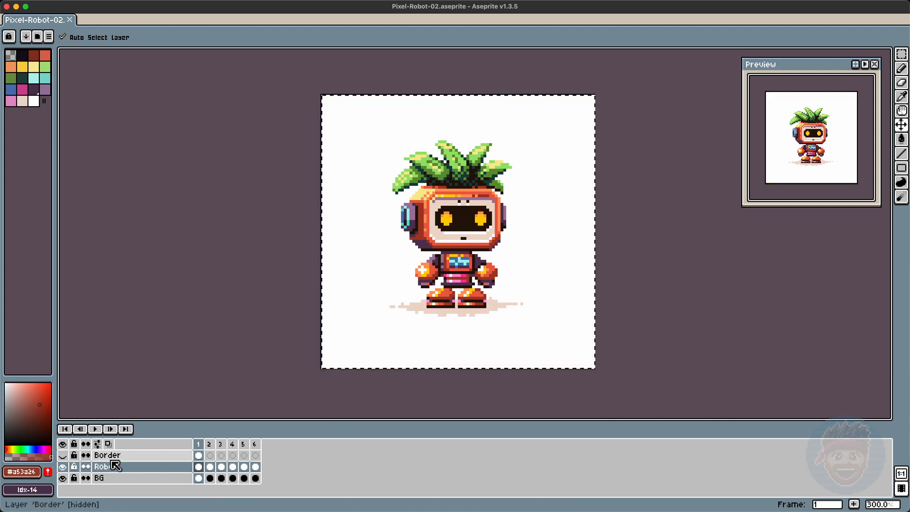
key("super+z")
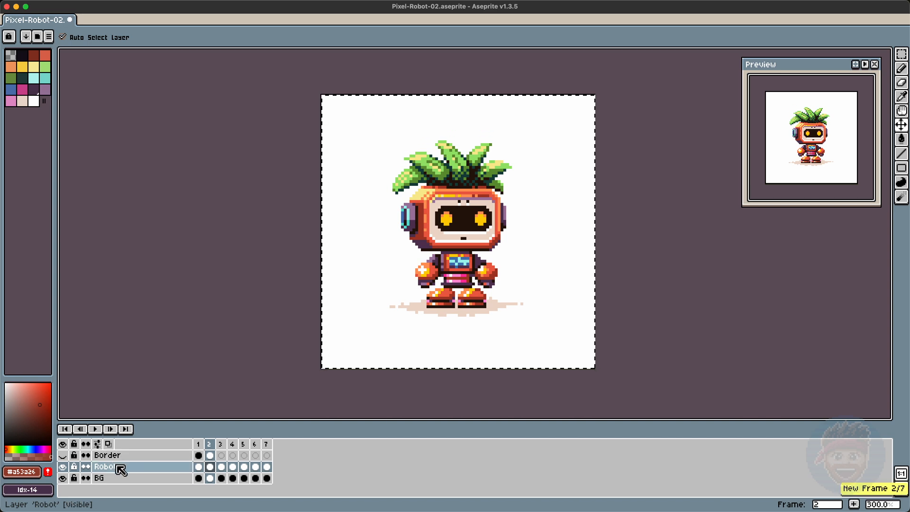
Step: Add a new layer named Robot-Idle and hide the Robot layer
key("shift+n")
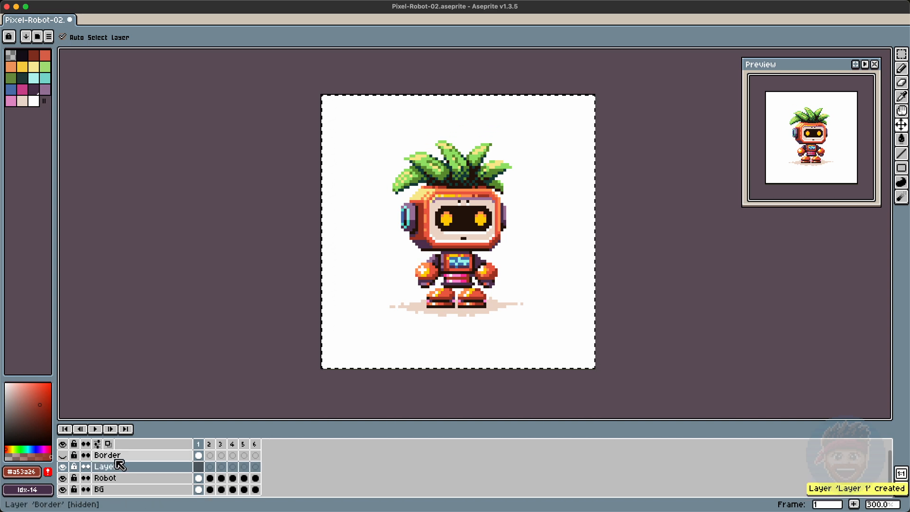
left_click(62, 477)
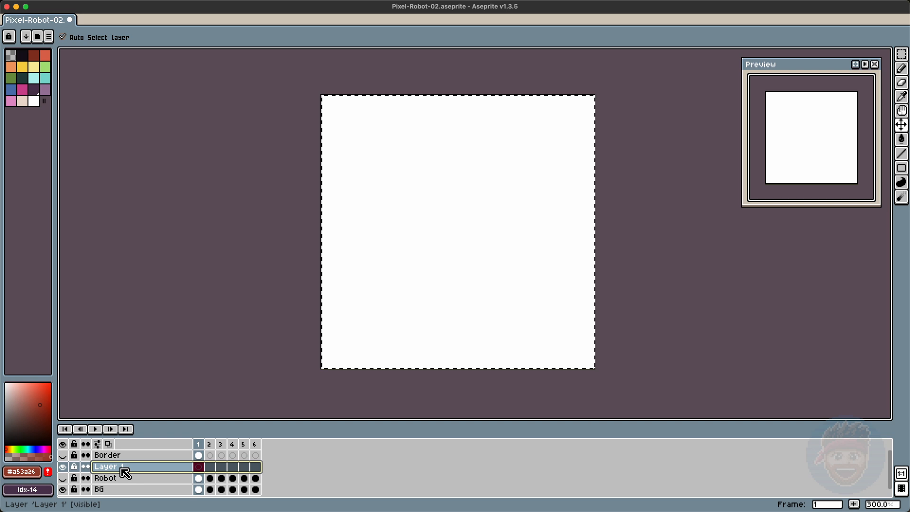
double_click(122, 467)
type("Robot-Idl")
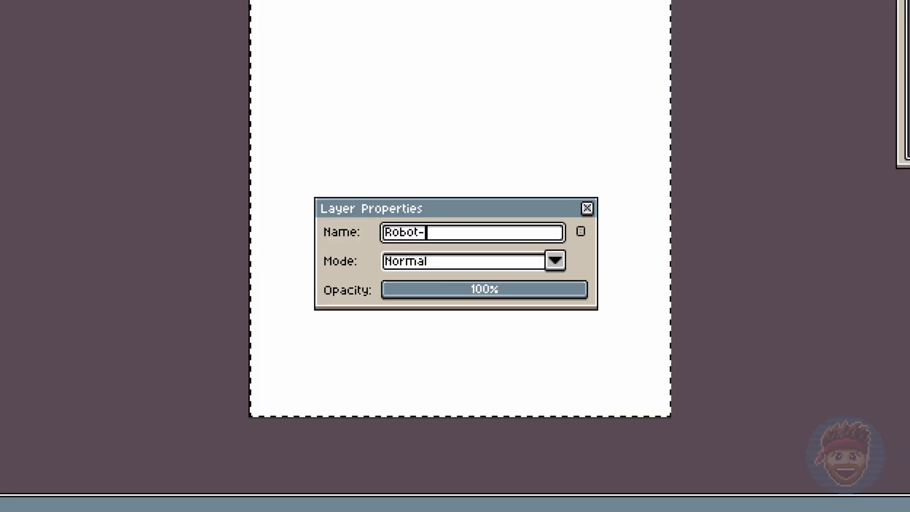
type("e")
key("Return")
Step: Paste the robot into frames 1 and 2 of the Robot-Idle layer
key("ctrl+v")
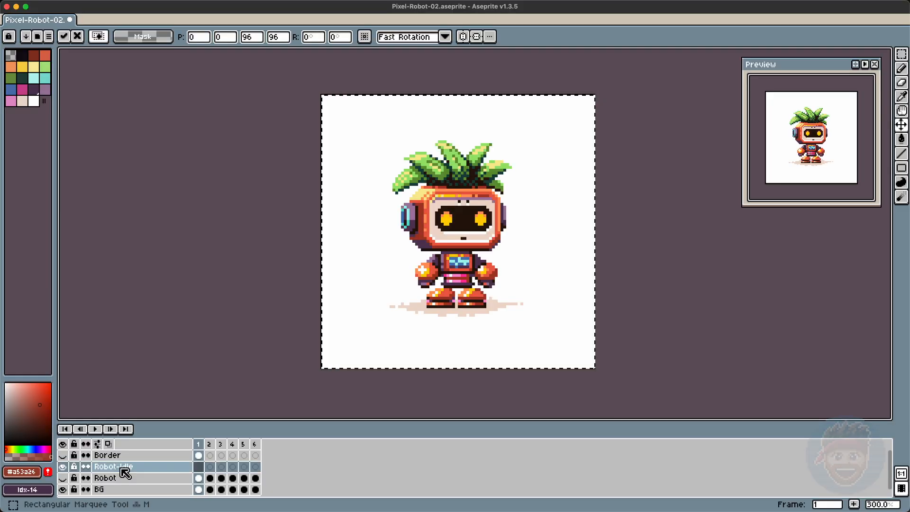
key("Return")
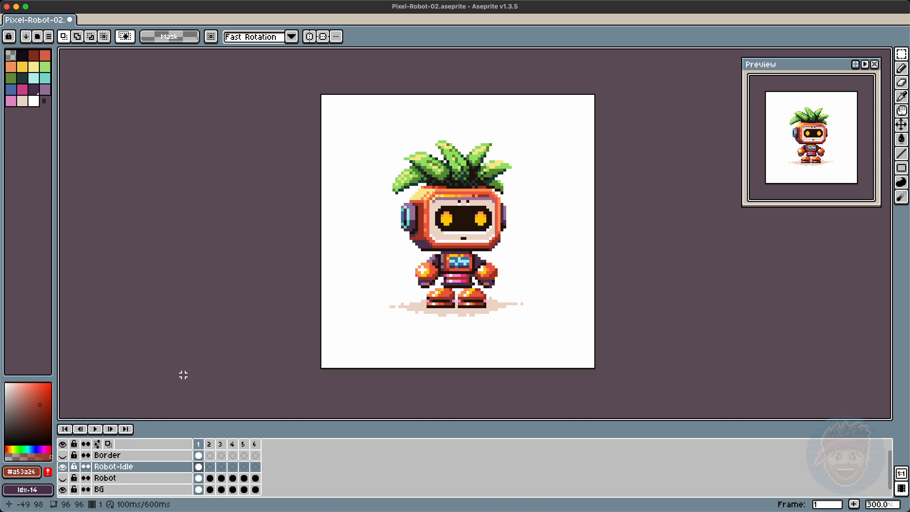
left_click(213, 466)
key("ctrl+v")
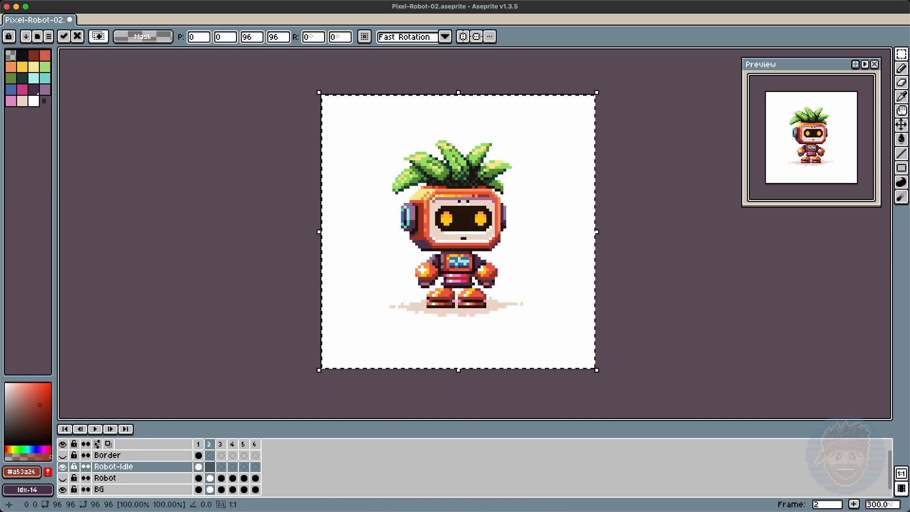
key("Return")
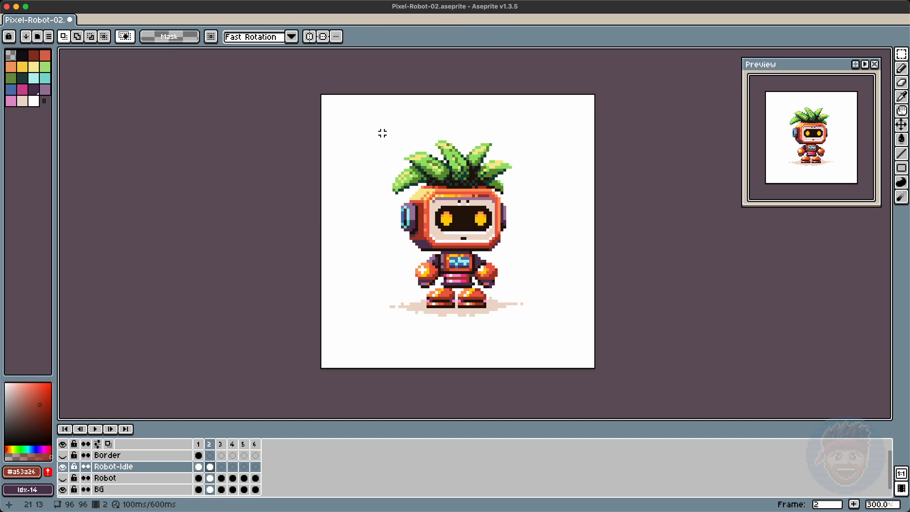
Step: In frame 2, move the head and upper body down one pixel and patch a gap pixel
left_click_drag(382, 133, 536, 253)
left_click_drag(460, 257, 478, 250)
key("ctrl+z")
mouse_move(439, 281)
left_mouse_down()
mouse_move(461, 249)
mouse_move(475, 247)
left_mouse_up()
key("Down")
key("ctrl+d")
key("Left")
key("Right")
key("b")
left_click(482, 259, "alt")
key("Left")
key("Right")
Step: Paste the robot into frame 3 and shift individual palm leaves down for a swaying pose
left_click(221, 466)
key("ctrl+v")
key("m")
left_click_drag(382, 162, 404, 200)
key("Down")
left_click_drag(398, 147, 423, 166)
key("Down")
left_click(451, 151, "alt")
key("ctrl+z")
left_click_drag(460, 135, 430, 158)
key("Up")
key("ctrl+z")
key("b")
key("m")
mouse_move(496, 155)
left_mouse_down()
mouse_move(526, 177)
mouse_move(505, 180)
left_mouse_up()
key("Down")
key("Down")
key("ctrl+d")
key("b")
left_click(498, 182, "alt")
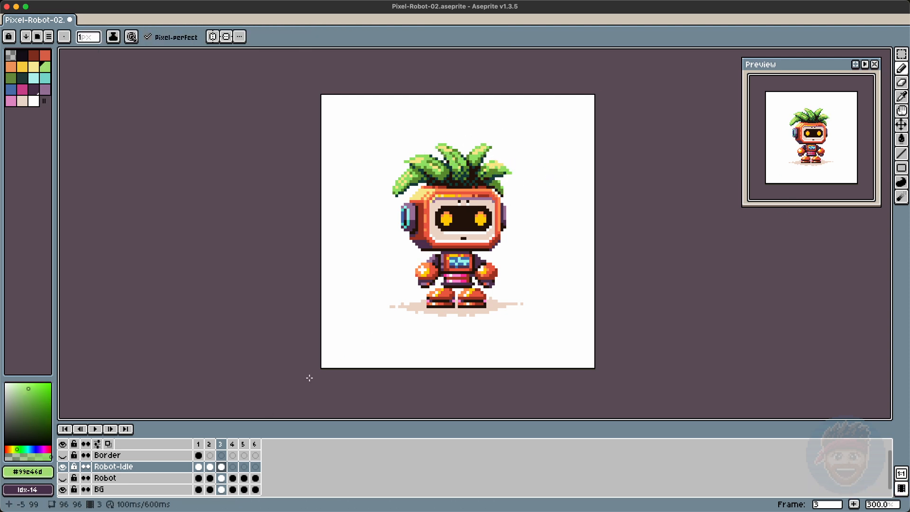
Step: In frame 3, move the head and the torso up two pixels each
key("m")
left_click_drag(389, 137, 536, 253)
key("Up")
key("Up")
left_click_drag(441, 249, 476, 272)
key("Up")
key("Up")
key("ctrl+d")
key("b")
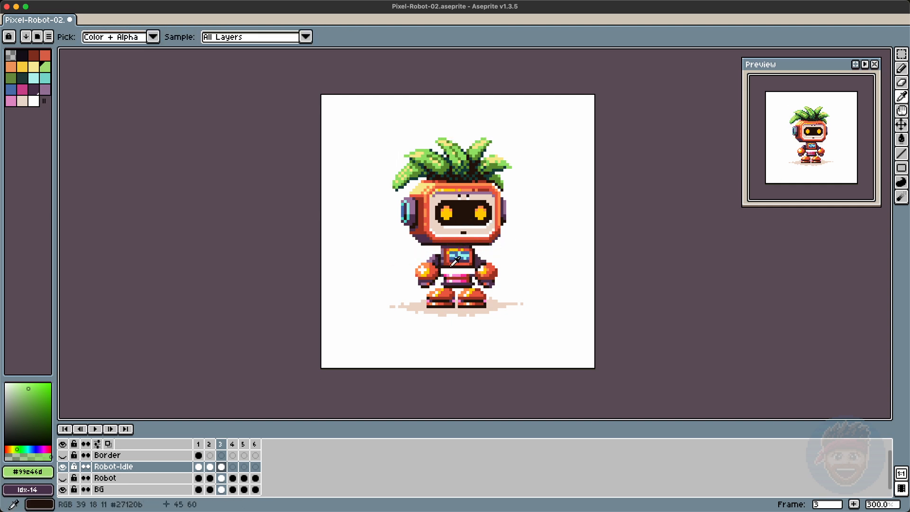
Step: Sample a dark color and repaint pixels on the chest panel
left_click(453, 267, "alt")
left_click(446, 268, "alt")
left_click(449, 271)
key("Left")
key("Right")
Step: Nudge the left palm leaf down one pixel and touch up leaf tip pixels
key("m")
key("Right")
mouse_move(400, 171)
left_mouse_down()
mouse_move(391, 195)
mouse_move(419, 147)
left_mouse_up()
key("Down")
key("ctrl+d")
key("b")
left_click(479, 142, "alt")
key("m")
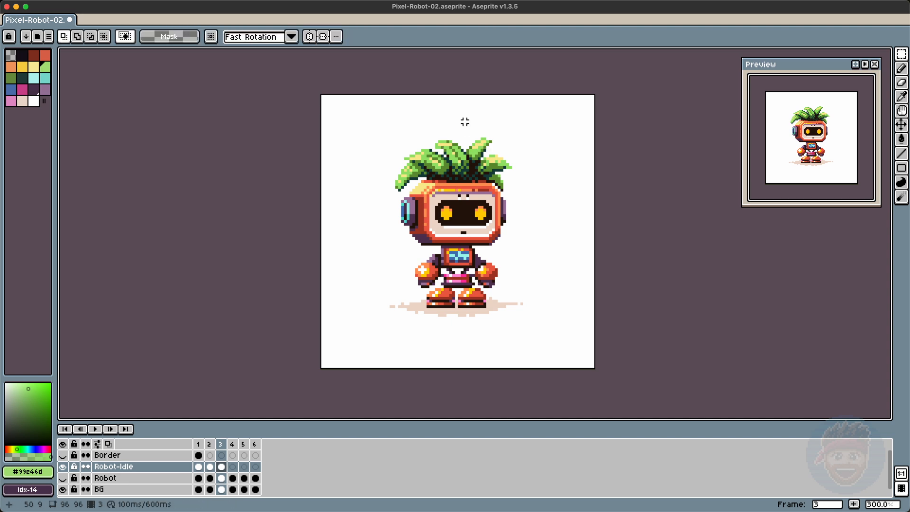
key("b")
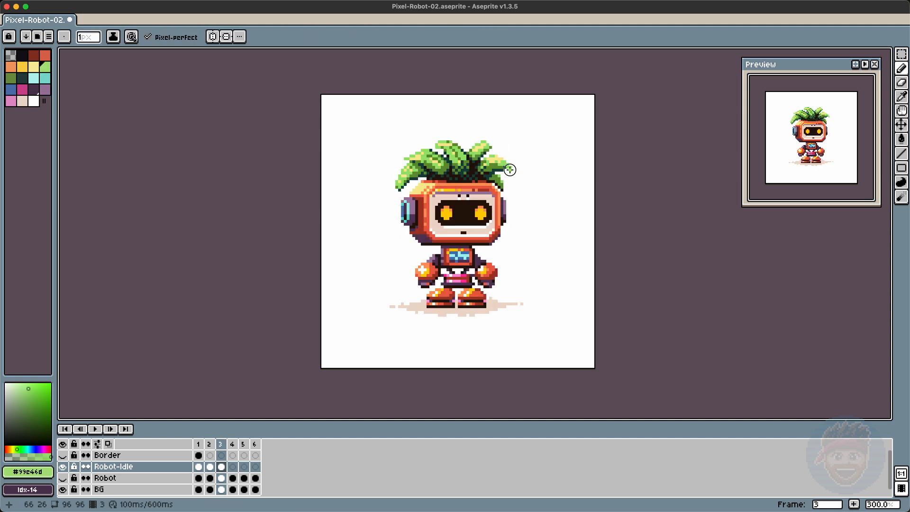
left_click(502, 161, "alt")
key("Left")
key("Right")
Step: Copy the whole frame 3 and paste it into frame 4
key("m")
key("ctrl+a")
key("ctrl+c")
key("Right")
key("ctrl+v")
key("Return")
key("Left")
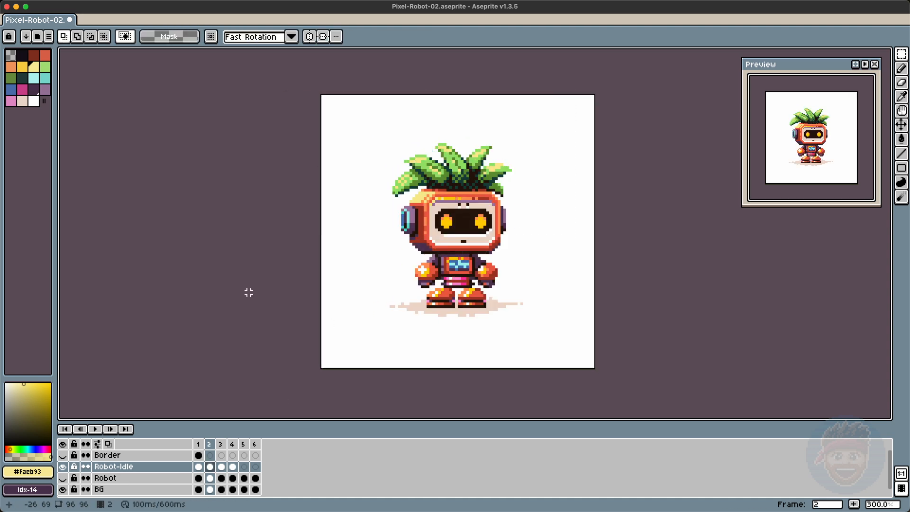
Step: In frame 2, move the chest section up two pixels and repaint a couple of chest pixels
left_click_drag(440, 241, 478, 267)
key("Up")
key("Up")
key("ctrl+d")
key("b")
left_click(465, 262, "alt")
left_click(445, 270, "alt")
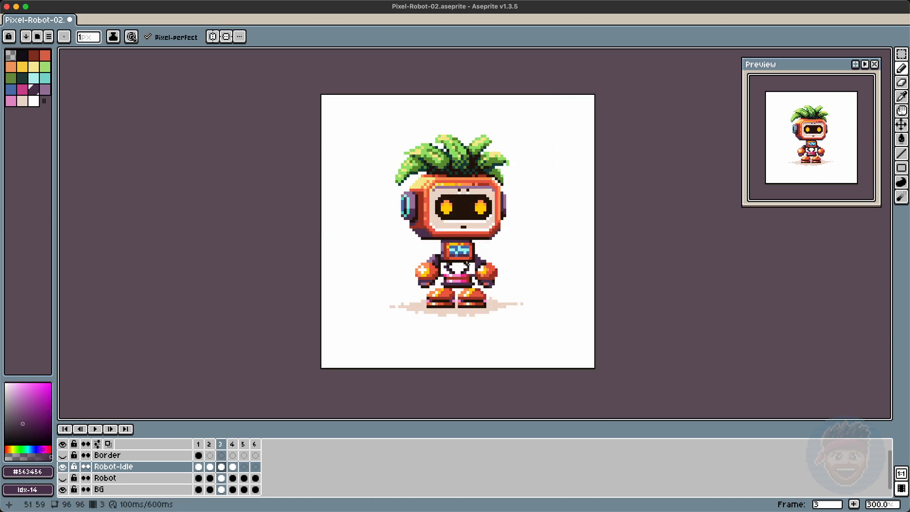
Step: Copy the whole of frame 3, paste it into frame 4, and rearrange cels in the timeline
key("Left")
key("Right")
key("Right")
key("m")
key("ctrl+a")
key("ctrl+c")
key("Right")
key("ctrl+v")
left_click_drag(222, 467, 232, 467)
left_click_drag(244, 466, 221, 466)
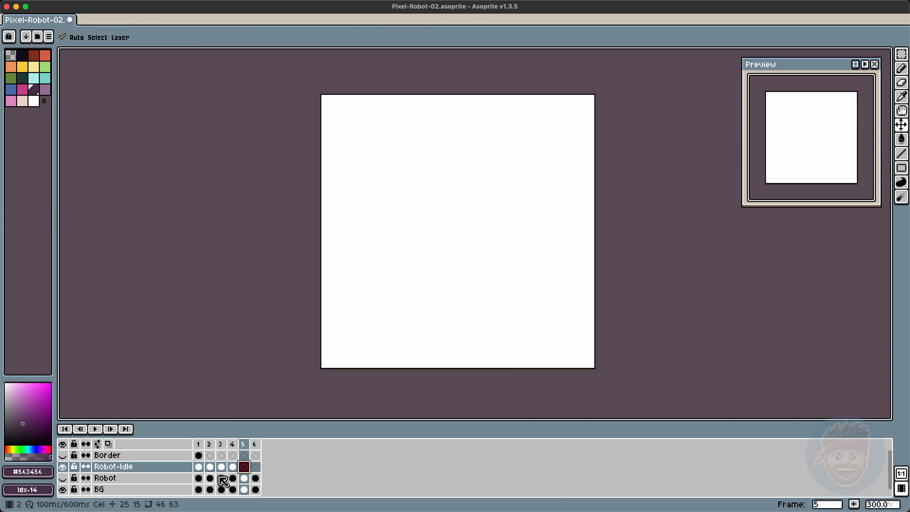
Step: In frame 4, select the head and palm leaves and move them up one pixel
key("Left")
key("Left")
key("Right")
left_click_drag(382, 128, 521, 239)
key("Up")
key("ctrl+d")
key("b")
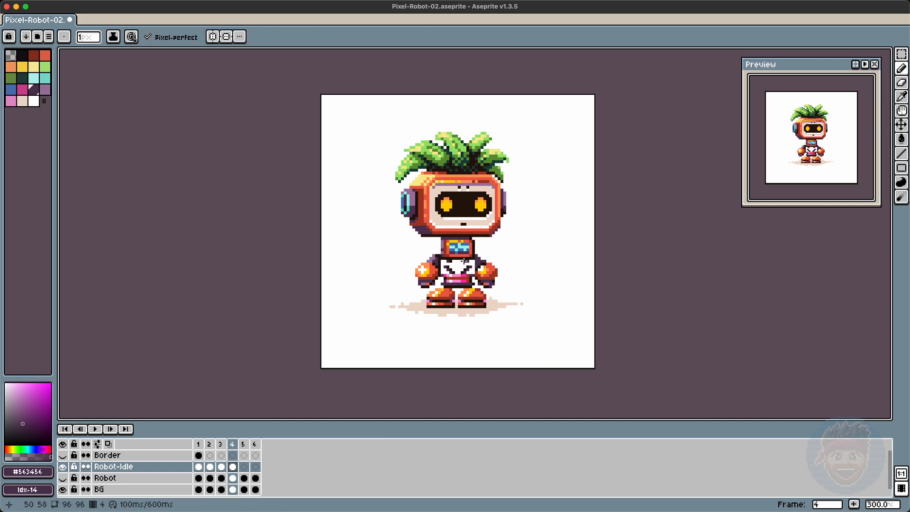
Step: Sample a leaf green and touch up pixels on the left palm leaf in frame 4
key("m")
left_click_drag(429, 184, 367, 131)
key("ctrl+d")
key("b")
left_click(405, 179, "alt")
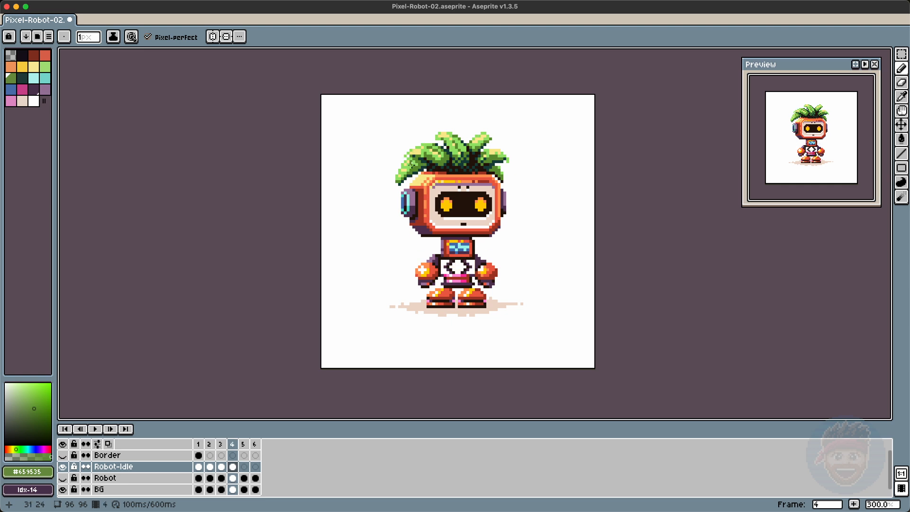
key("i")
left_click(443, 142)
key("b")
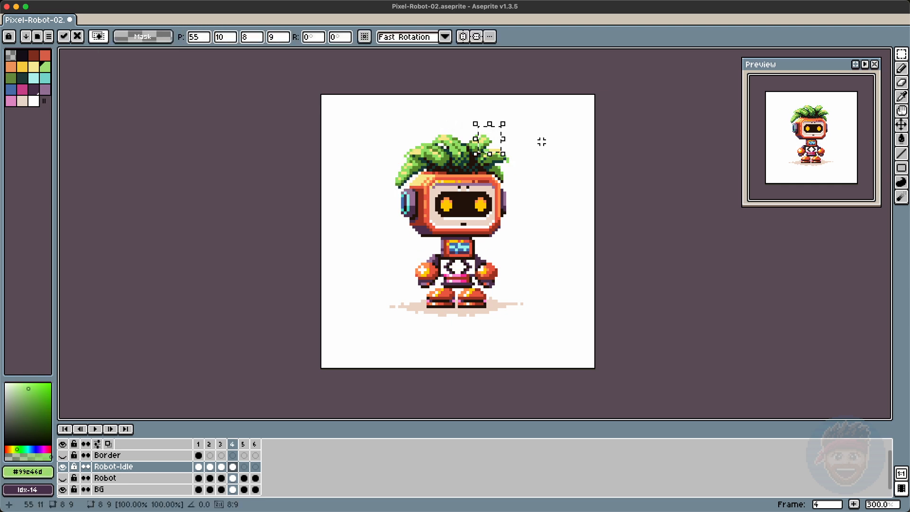
key("m")
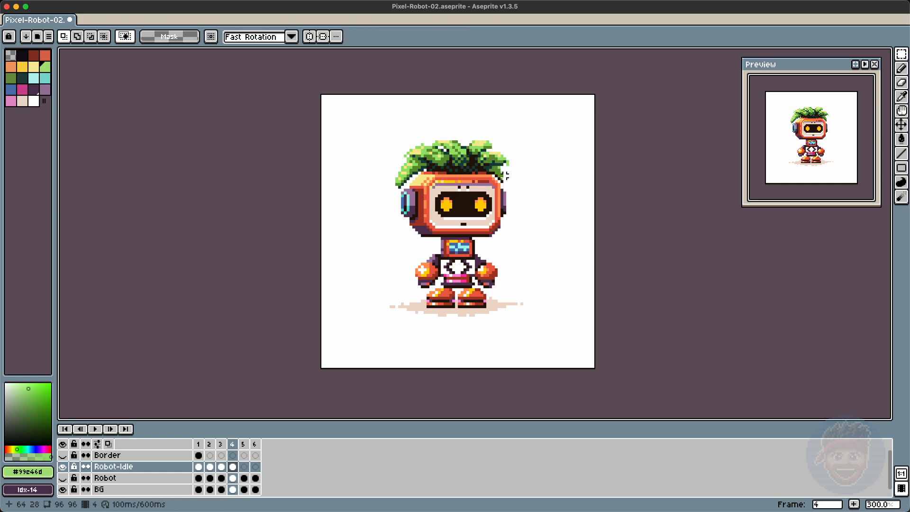
key("i")
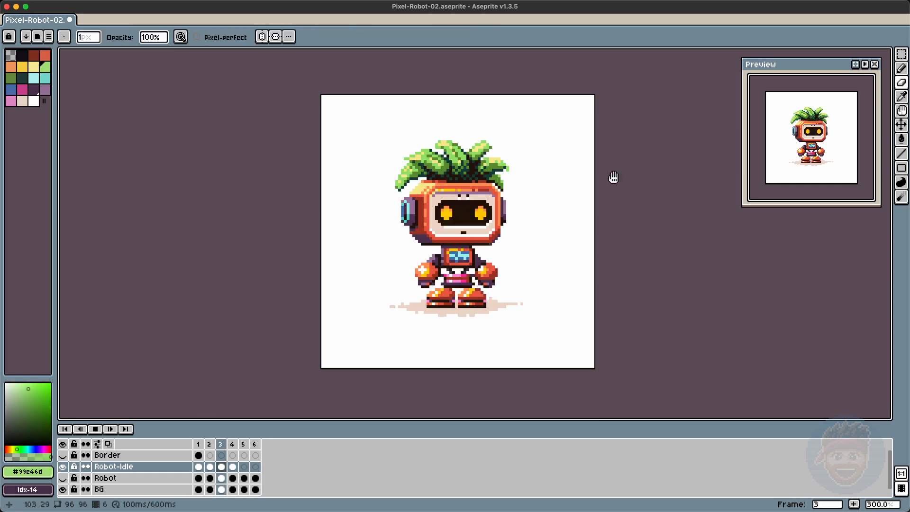
Step: In frame 3, move the head and leaves down one pixel and touch up the right leaf tips
key("super+a")
key("super+d")
key("m")
key("b")
left_click(410, 161, "alt")
key("m")
left_click_drag(357, 120, 551, 257)
key("Down")
key("super+d")
key("b")
left_click(492, 149, "alt")
left_click(490, 147)
key("e")
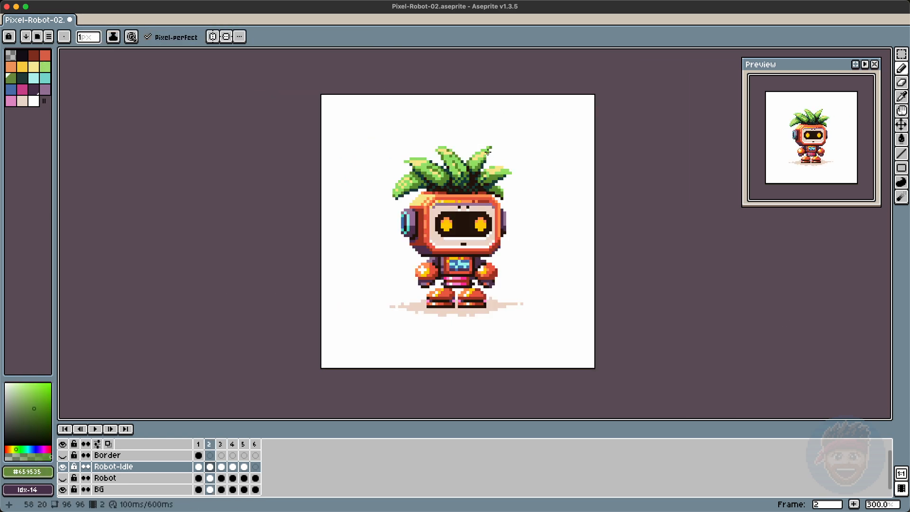
Step: In frame 2, paint and erase pixels at the right leaf tip and the head's right edge
key("b")
left_click(509, 170, "alt")
left_click(510, 167)
key("e")
left_click(511, 173)
key("b")
left_click(503, 197, "alt")
left_click(500, 192, "alt")
key("Return")
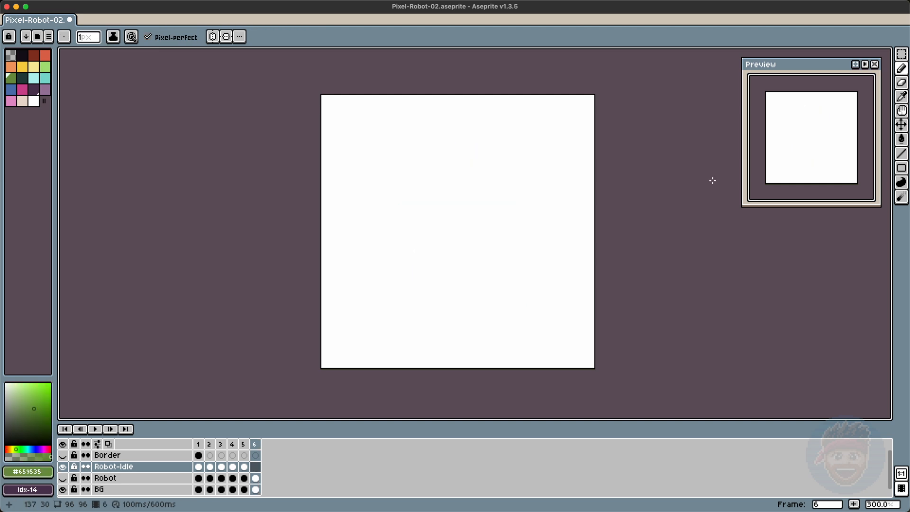
Step: In frame 5, select the palm-leaf crown and reposition it slightly
key("Return")
key("Left")
key("Right")
key("m")
left_click_drag(381, 131, 521, 187)
left_click_drag(341, 164, 407, 198)
left_click_drag(391, 166, 408, 193)
left_click_drag(403, 170, 417, 182)
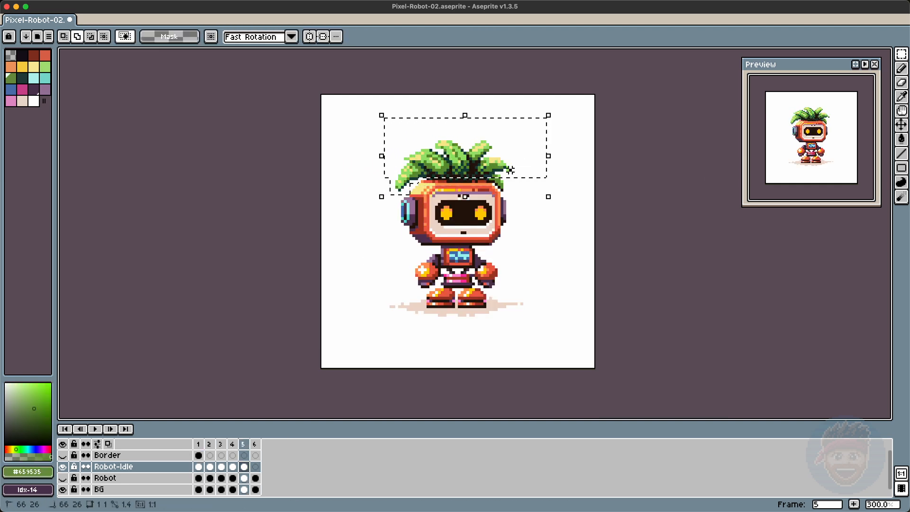
left_click_drag(513, 179, 493, 169)
left_click(630, 229)
Step: Step through the frames to review the idle bobbing animation
key("Left")
key("Right")
key("Right")
key("Right")
key("Right")
key("Right")
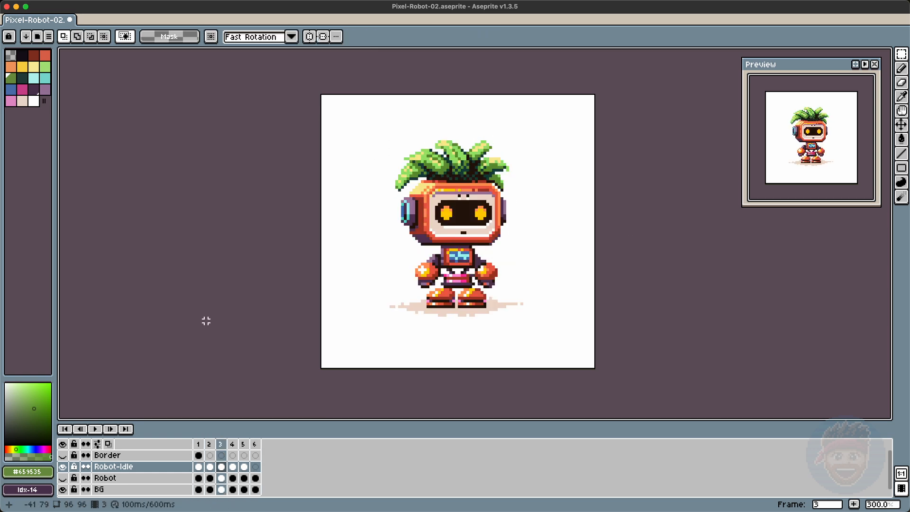
key("Right")
key("Right")
key("Right")
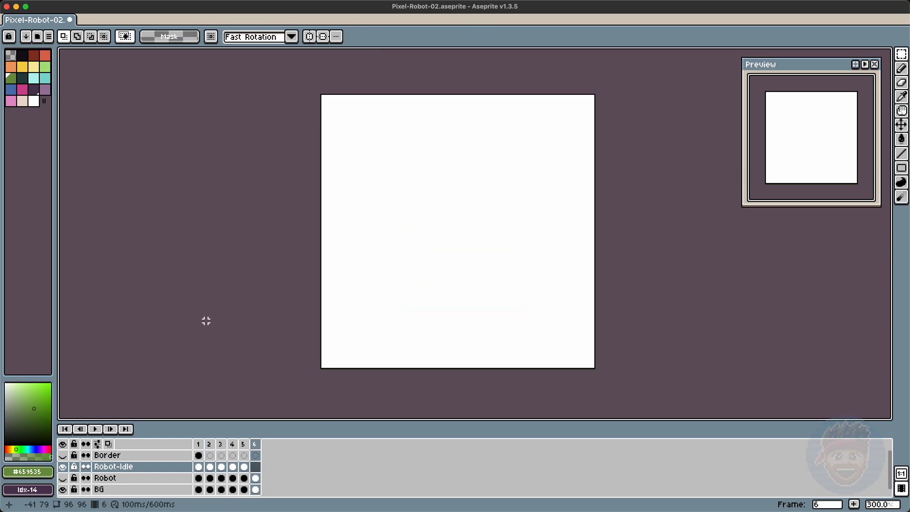
key("Right")
key("Right")
key("Right")
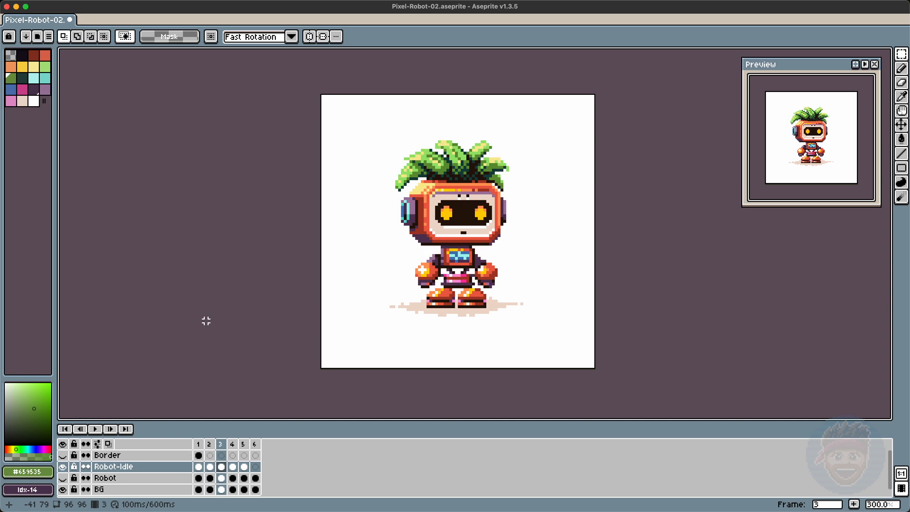
key("Right")
key("Left")
key("Left")
key("Right")
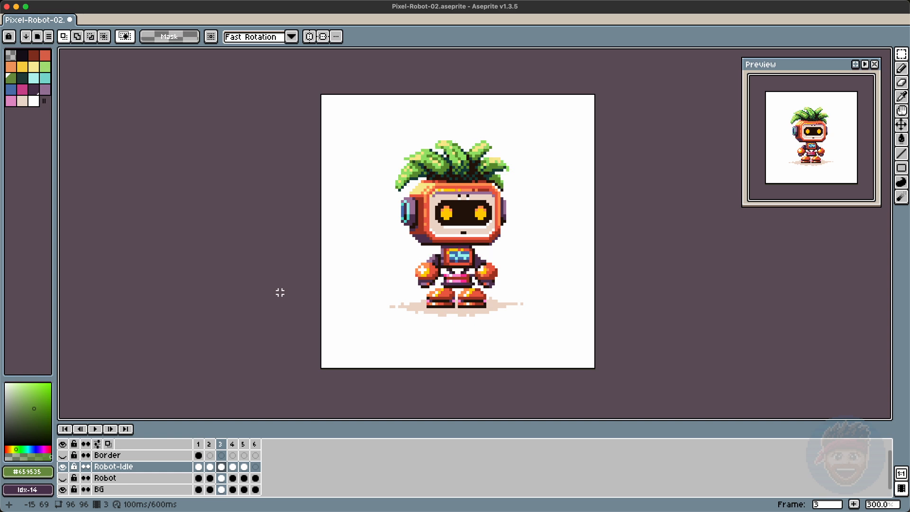
key("Right")
key("Left")
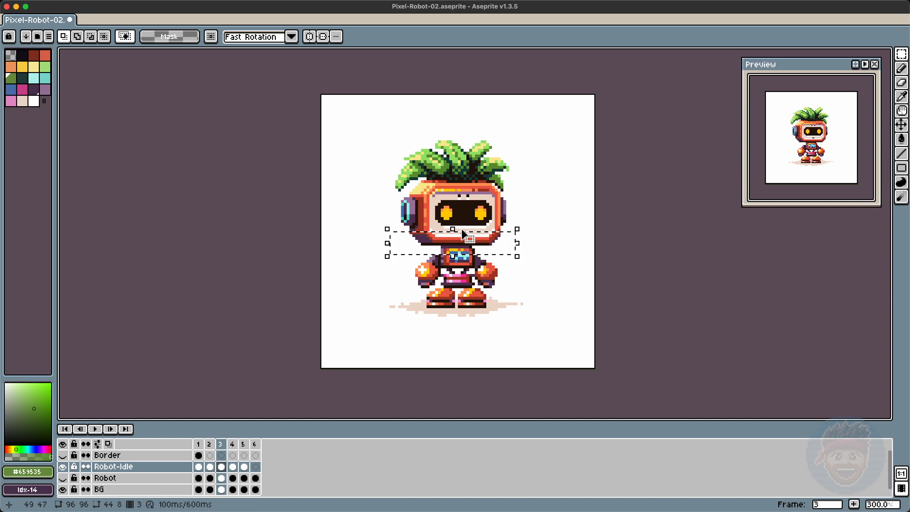
Step: Shift the neck area in frame 3 and compare it with the neighbouring frames
left_click_drag(462, 233, 500, 254)
key("Right")
key("Right")
key("super+d")
key("Left")
Step: Copy the Robot-Idle cel of frame 2 and paste it into frame 6
key("Left")
key("Right")
key("Right")
left_click(210, 467)
key("super+c")
key("Left")
key("Left")
key("super+v")
key("Right")
key("Right")
key("Right")
key("Right")
key("Right")
key("Right")
Step: Nudge the left palm leaf in frame 6 and paint a leaf pixel beside the head
key("Left")
key("Right")
left_click_drag(401, 199, 387, 173)
key("Left")
key("super+d")
key("Right")
key("b")
left_click(407, 185, "alt")
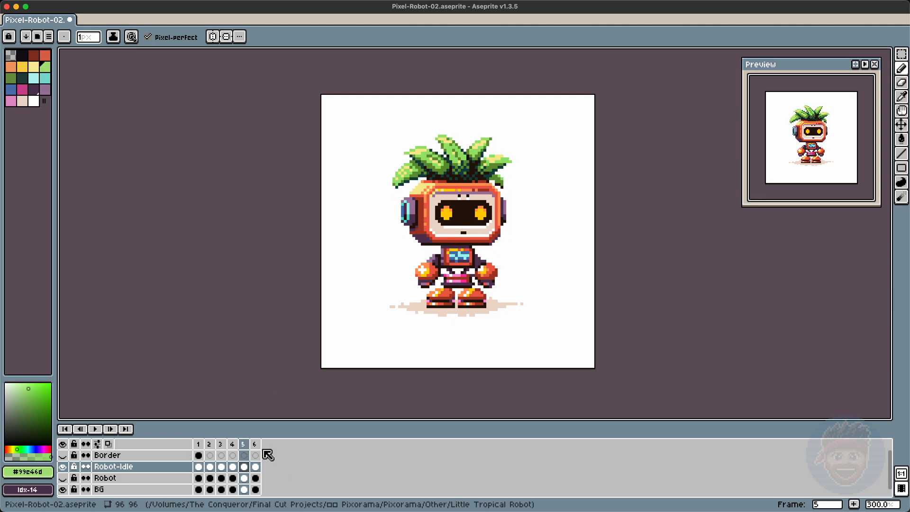
left_click(254, 444)
key("Return")
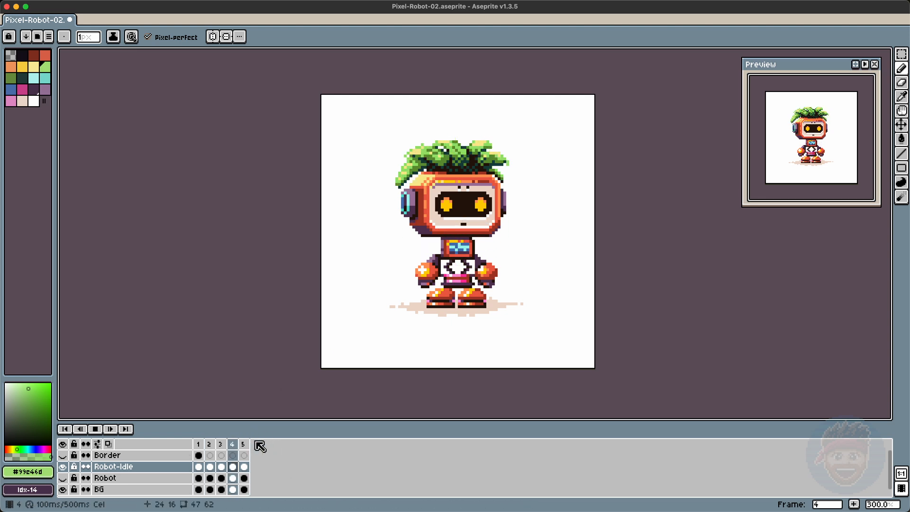
Step: Select the head and leaves in frame 1 and sample a dark brown color from the robot
key("m")
left_click_drag(386, 136, 544, 249)
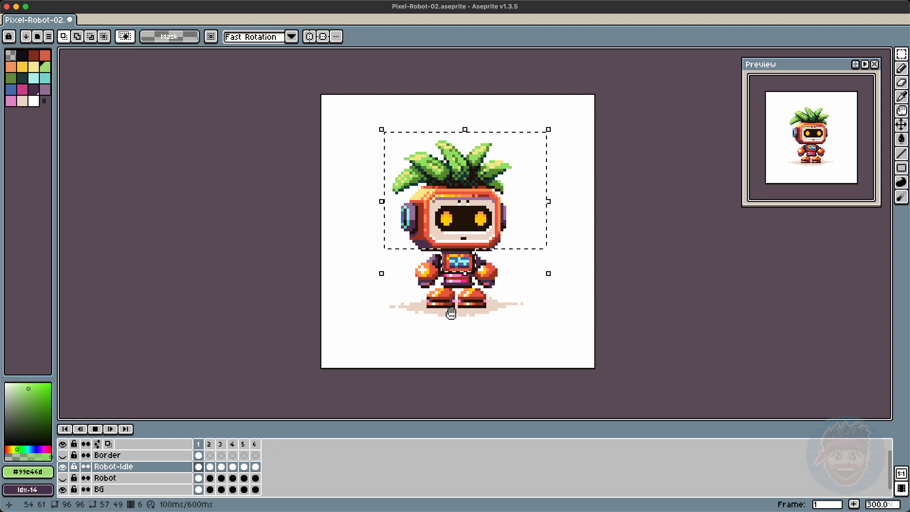
left_click(456, 273, "alt")
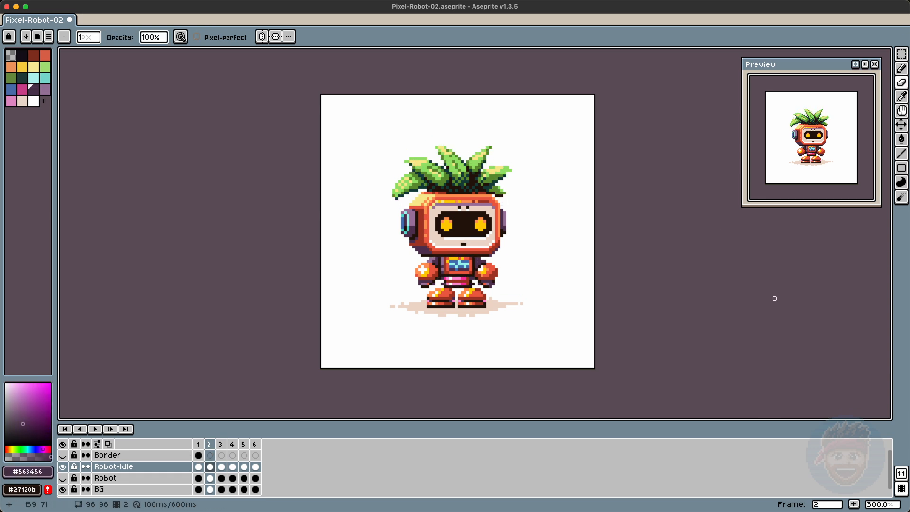
key("Right")
key("Right")
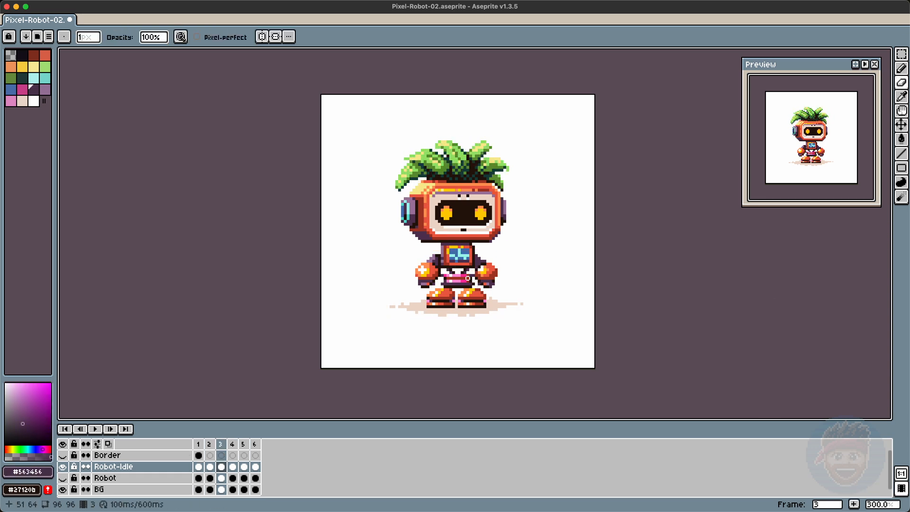
Step: Select the head and leaves in frame 3, then undo the last edit
key("m")
left_click_drag(379, 124, 536, 246)
key("v")
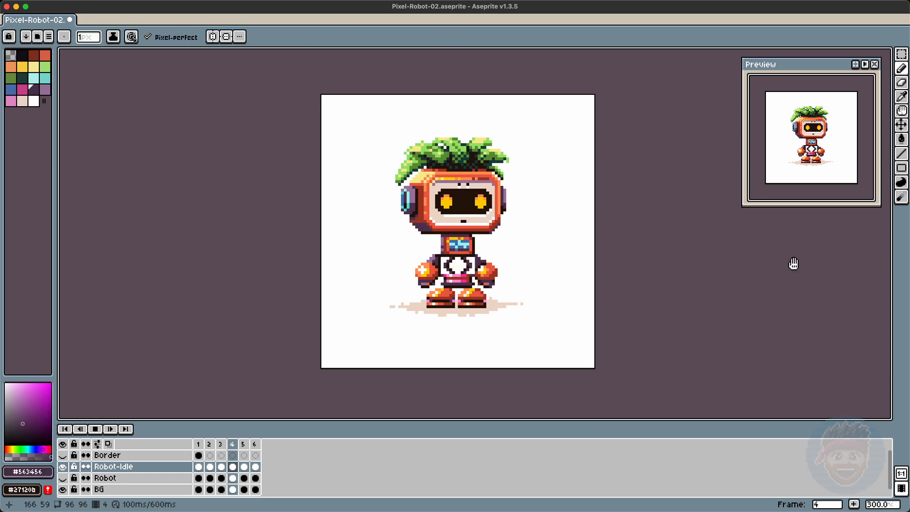
key("ctrl+z")
key("ctrl+d")
key("Left")
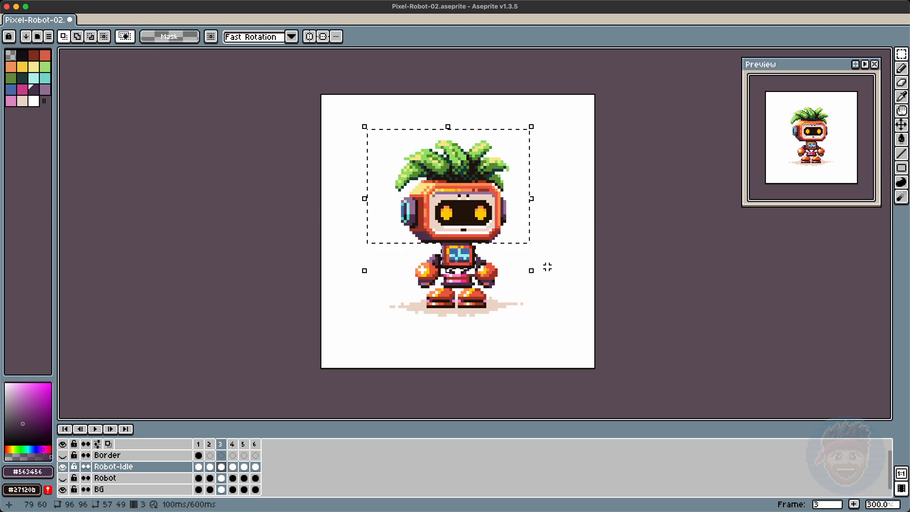
Step: Repaint chest panel pixels in frame 4 with dark brown, erasing stray pixels
key("super+d")
key("b")
key("Right")
left_click(450, 267, "alt")
key("e")
key("b")
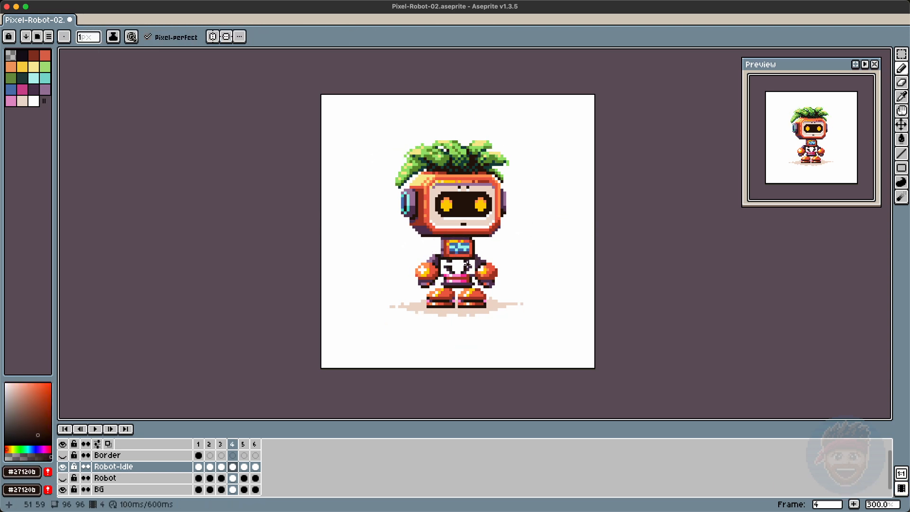
left_click(469, 265)
left_click(466, 270, "alt")
key("Return")
key("Return")
Step: Paint another dark chest pixel in the next frame and erase a stray one
key("Left")
key("Right")
key("Right")
left_click(481, 268, "alt")
key("e")
Step: Select a small chest area and move it down one pixel, repeating in the following frame
key("Right")
Step: Step back and forth through the frames to check the chest changes
key("Right")
key("Right")
key("Right")
key("b")
key("m")
key("Down")
left_click_drag(465, 267, 453, 265)
key("super+d")
key("Right")
key("Down")
key("super+d")
key("Right")
key("Right")
key("Left")
key("Left")
key("Left")
key("Right")
key("Right")
key("b")
Step: Undo the last chest edit and compare neighbouring frames while switching between Marquee and Brush
key("Left")
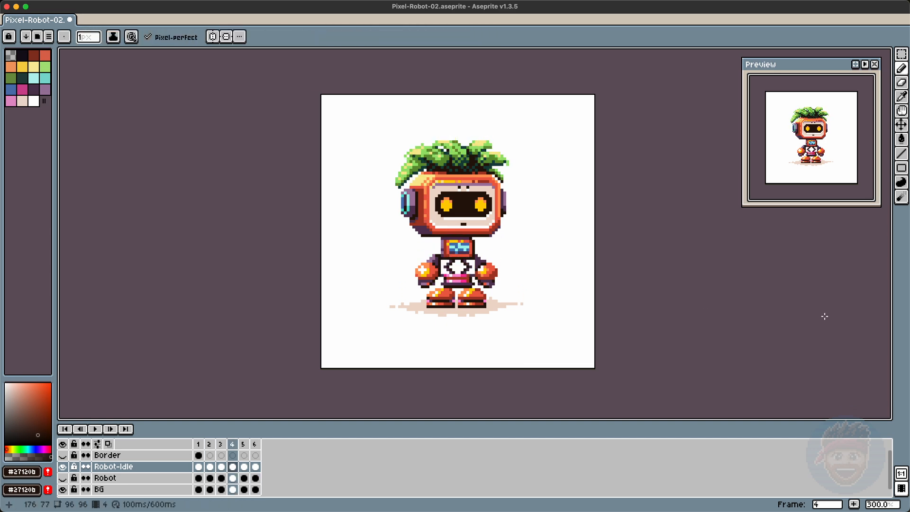
key("Right")
key("super+z")
key("m")
key("Right")
key("Right")
key("Left")
key("Left")
key("Left")
key("b")
key("m")
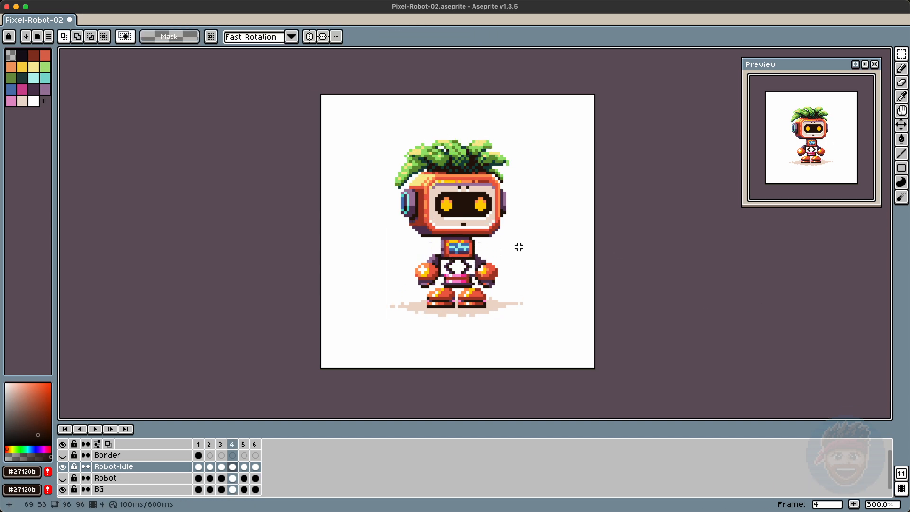
key("b")
key("m")
key("Left")
key("Left")
key("Left")
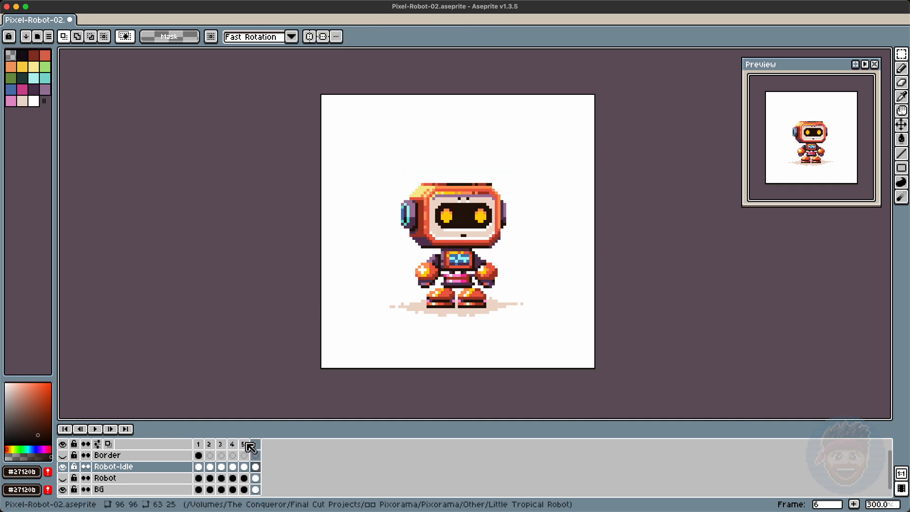
Step: Cut the palm-leaf hair and paste it into the next frame, positioning it back on top of the head
key("Left")
left_click_drag(373, 112, 538, 183)
left_click_drag(468, 144, 402, 319)
key("super+v")
left_click_drag(329, 317, 445, 372)
key("super+x")
key("Right")
key("super+v")
left_click_drag(388, 341, 454, 166)
left_click(652, 187)
Step: Paint pixels at the hair's right edge in two frames and undo the last one
key("b")
left_click(496, 182, "alt")
key("Right")
key("Right")
left_click(500, 187, "alt")
left_click(495, 182, "alt")
key("e")
key("super+z")
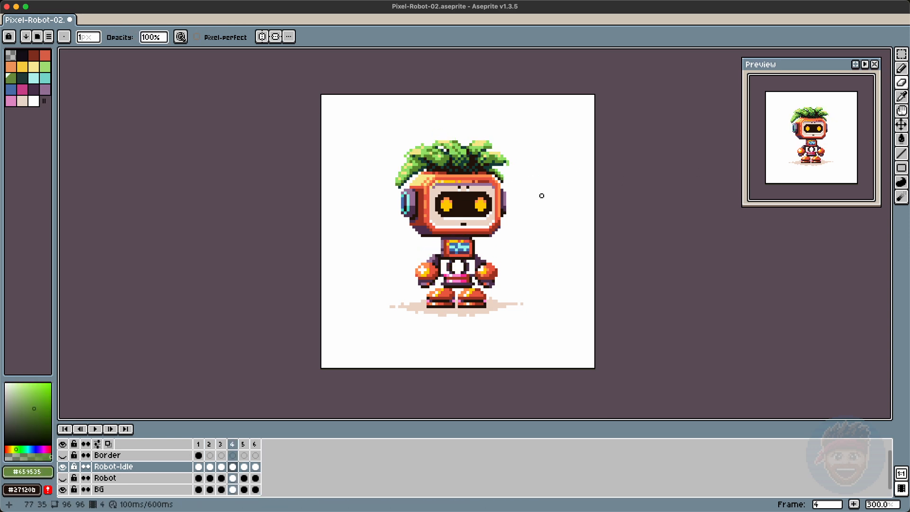
Step: Select a small area at the head's left side and step through the frames to inspect it
key("m")
left_click(595, 195)
key("Right")
key("Right")
key("b")
key("Left")
key("m")
left_click_drag(389, 166, 406, 204)
key("super+d")
left_click(396, 191, "alt")
key("e")
key("Right")
key("Right")
Step: Undo the last edit, then select the hair's right leaf tip in a later frame and nudge it into place
key("Right")
key("m")
key("super+z")
key("Right")
key("super+d")
key("Right")
key("b")
key("Right")
key("Right")
key("m")
left_click_drag(500, 173, 514, 194)
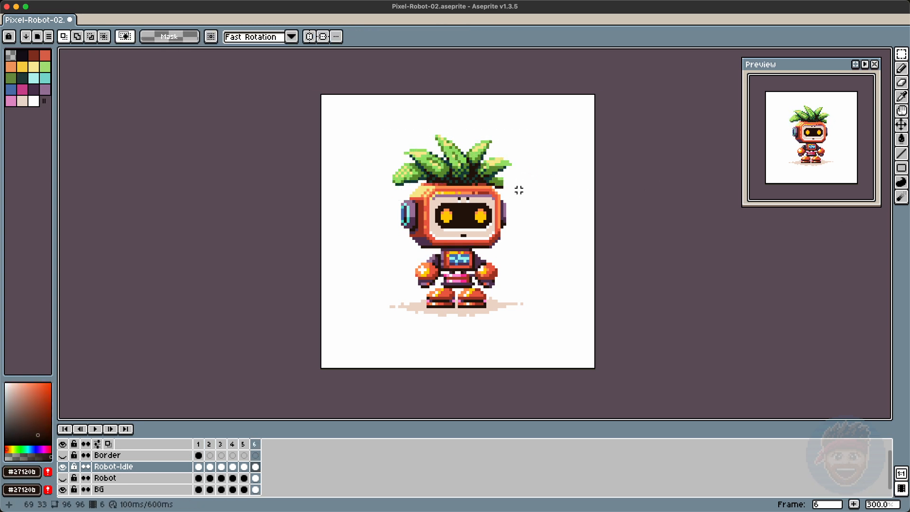
Step: Paint pixels at the right leaf tip and just below it while stepping through the frames
key("Right")
key("b")
key("Up")
key("Down")
key("Right")
key("e")
key("b")
key("Right")
key("Right")
key("Right")
key("Right")
key("Right")
key("Right")
left_click(506, 169, "alt")
left_click(503, 192, "alt")
Step: Select the right leaf tip in frame 1 and paint green pixels on it frame by frame, then play the animation
key("Right")
key("Right")
key("Right")
key("Right")
key("m")
key("Right")
scroll(552, 174, "down", 1)
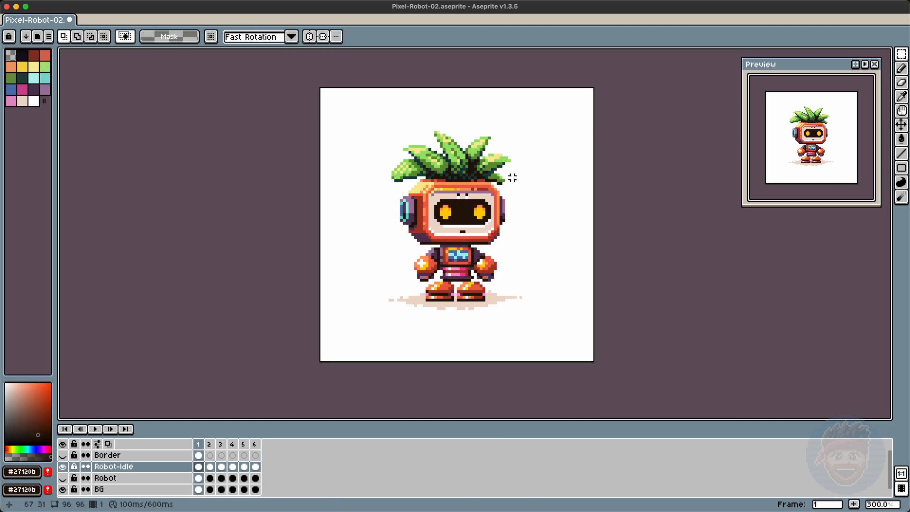
key("b")
key("Right")
key("Right")
key("Right")
key("m")
key("Right")
key("Right")
key("Right")
key("Right")
left_click(487, 152, "alt")
key("Right")
key("Right")
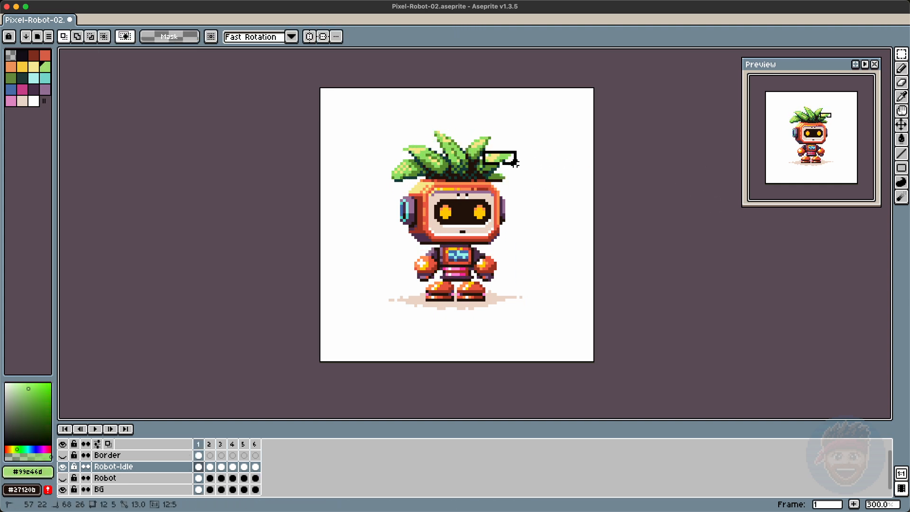
key("b")
key("Right")
key("Right")
key("Right")
key("Right")
key("Right")
key("Right")
key("Right")
left_click(496, 160, "alt")
Step: Erase stray pixels inside small selections near the right leaf tip in several frames, then replay the animation
key("Right")
key("Right")
key("Right")
left_click(500, 153, "alt")
key("Right")
key("Right")
key("Right")
key("Right")
left_click(499, 164, "alt")
key("Right")
key("Right")
left_click(501, 156, "alt")
key("Return")
key("m")
left_click_drag(499, 165, 512, 183)
key("super+d")
key("e")
key("Left")
key("Left")
key("Left")
key("Left")
key("m")
key("Right")
key("Right")
left_click_drag(504, 176, 507, 178)
key("super+d")
key("Right")
key("Right")
key("Right")
key("b")
key("m")
key("Return")
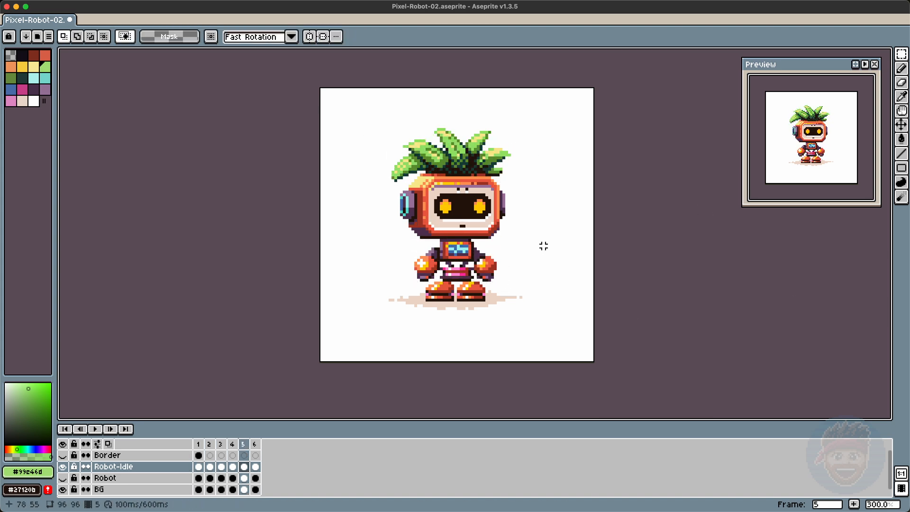
Step: Select the robot's right arm and then its left arm and nudge each down one pixel, then play the animation
key("Right")
left_click_drag(505, 242, 475, 282)
key("Down")
key("super+d")
key("Left")
key("Right")
key("Right")
key("Right")
key("Right")
left_click_drag(406, 240, 439, 279)
key("Down")
key("super+d")
key("Return")
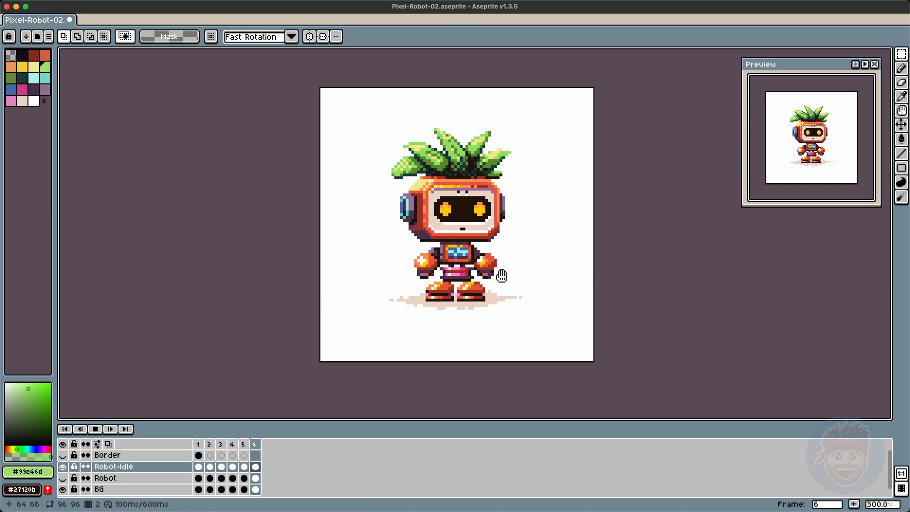
Step: Paint purple pixels at the left shoulder across several frames
key("b")
left_click(432, 252, "alt")
key("Right")
key("Right")
key("Right")
key("Right")
key("Right")
left_click(433, 251, "alt")
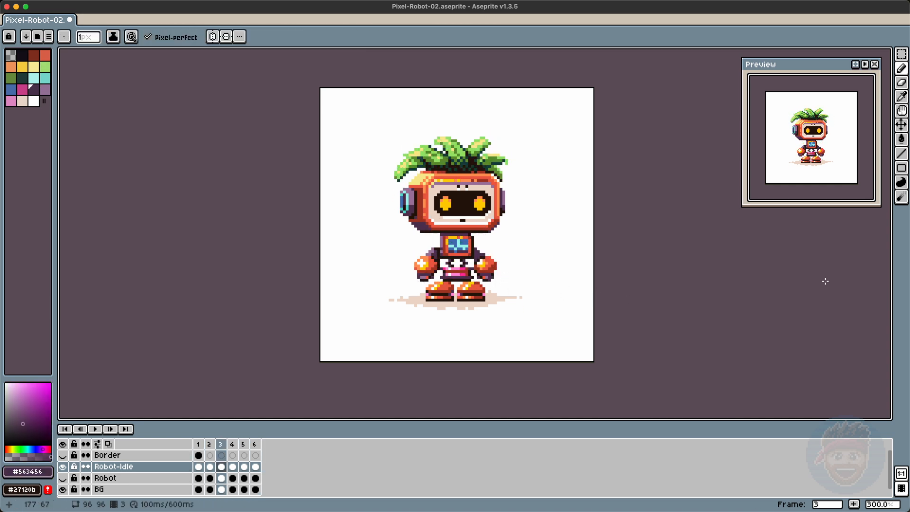
left_click(436, 243)
left_click(437, 249, "alt")
left_click(438, 246)
left_click(437, 251, "alt")
left_click(437, 249)
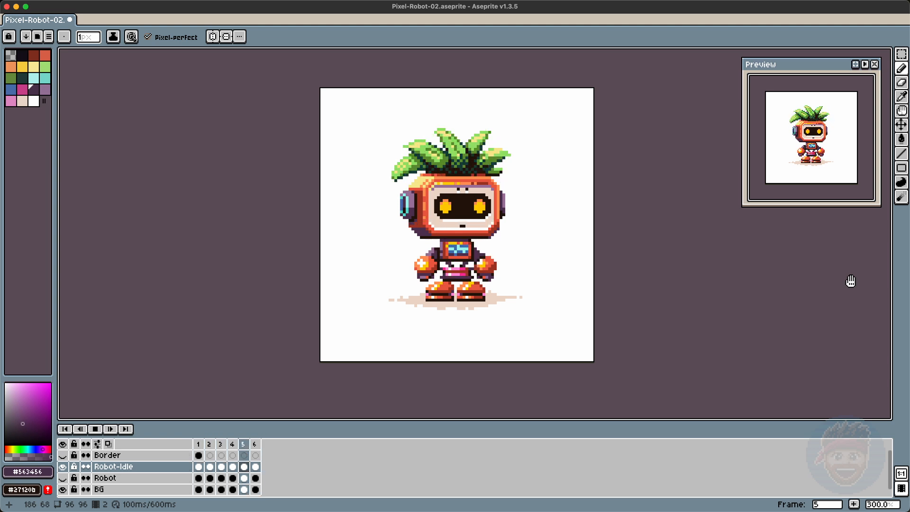
Step: Stop playback, pick the next palette color, and step through the frames to review the shoulder edits
key("Return")
key("Left")
key("Left")
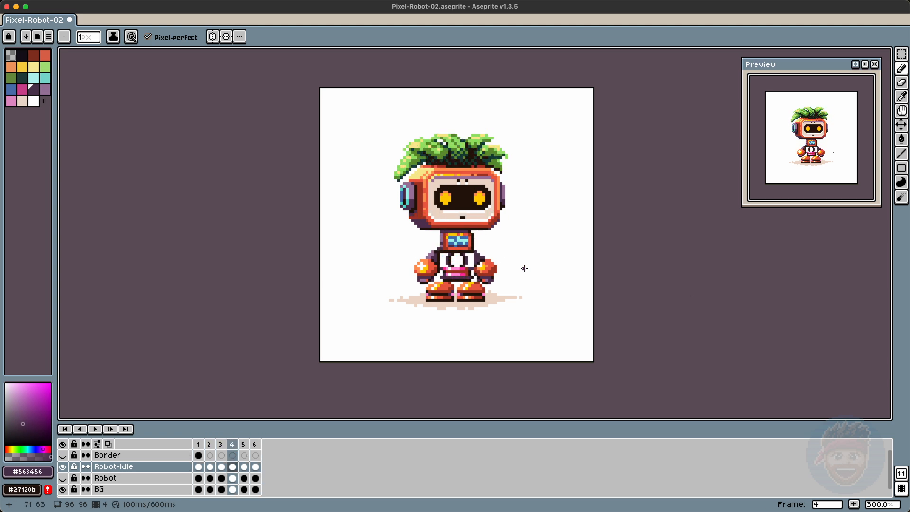
key("bracketright")
key("Right")
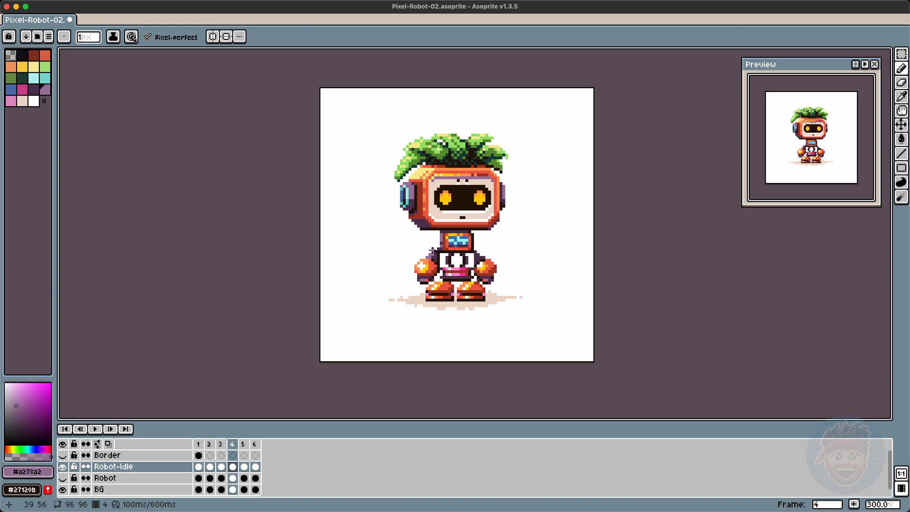
key("Right")
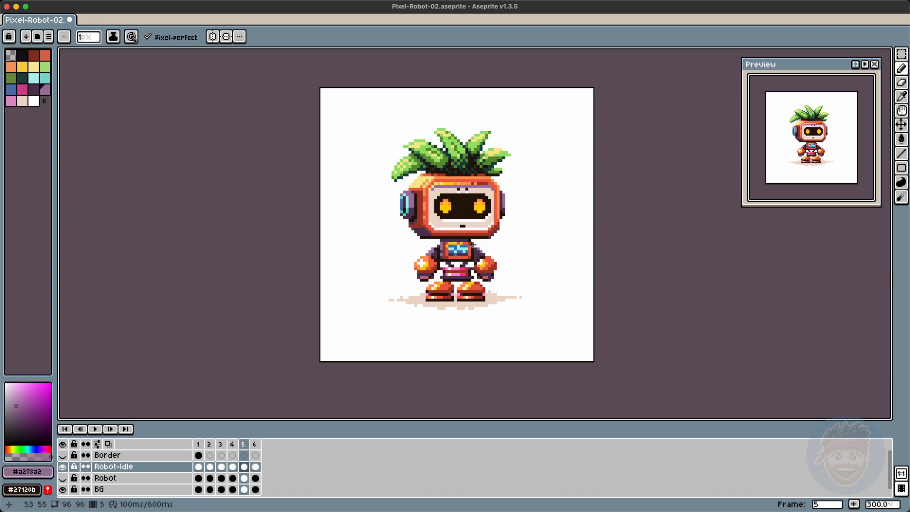
Step: Select the robot's head and leaves in frame 3 and nudge them up one pixel
key("Right")
key("Right")
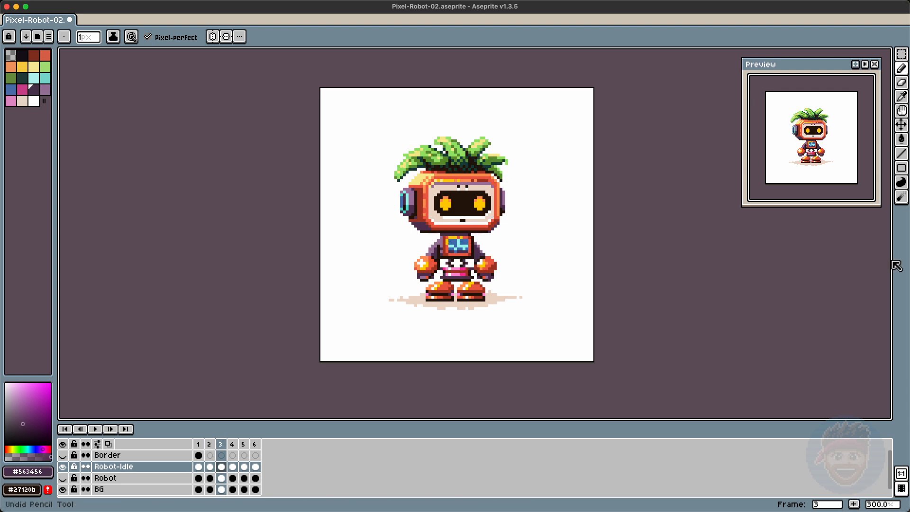
key("Right")
key("m")
key("i")
key("v")
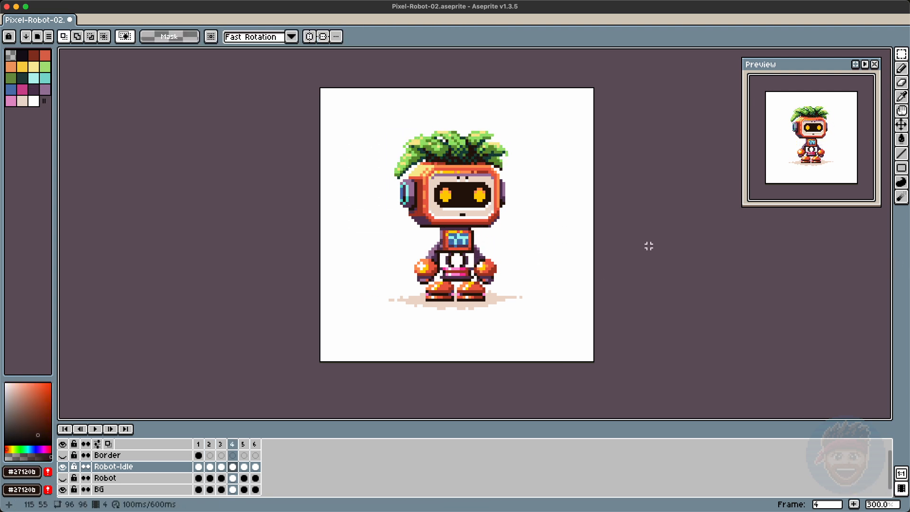
key("Left")
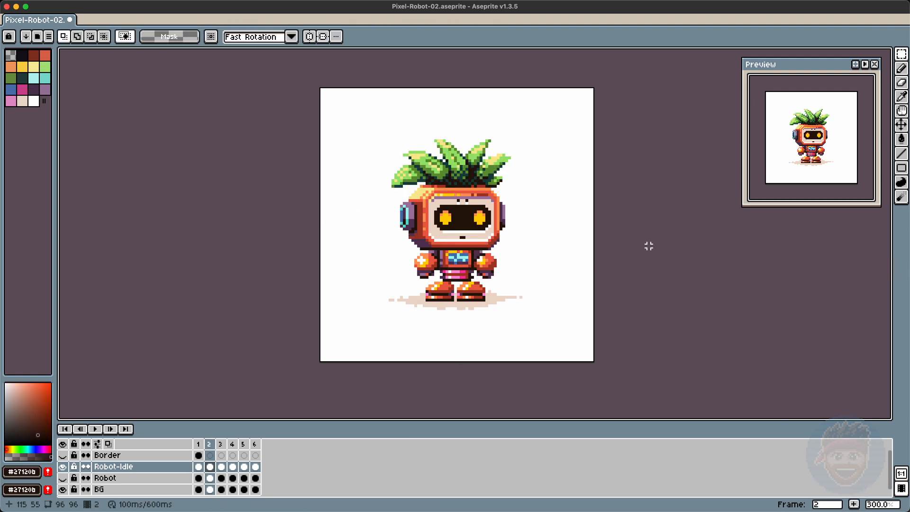
left_click_drag(384, 132, 532, 243)
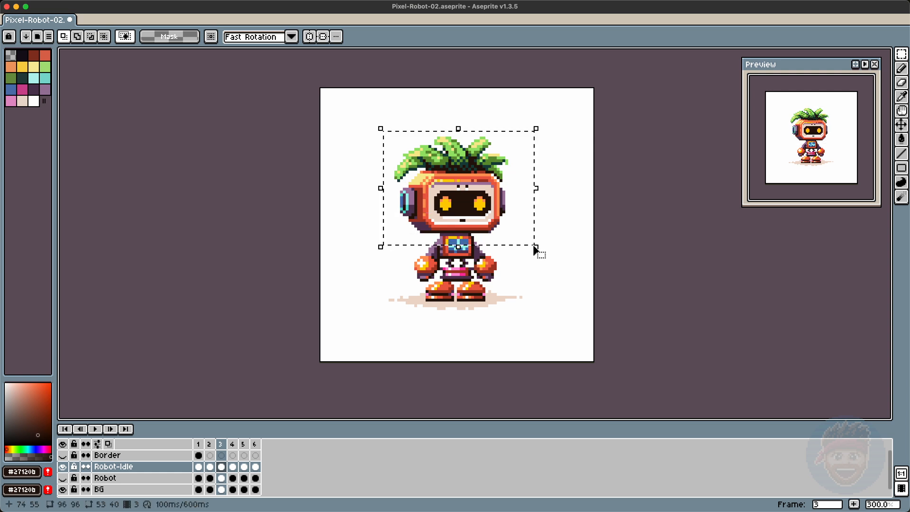
key("Up")
key("super+d")
Step: Select the head and leaves in frame 4 and nudge them up one pixel
key("b")
key("m")
key("Right")
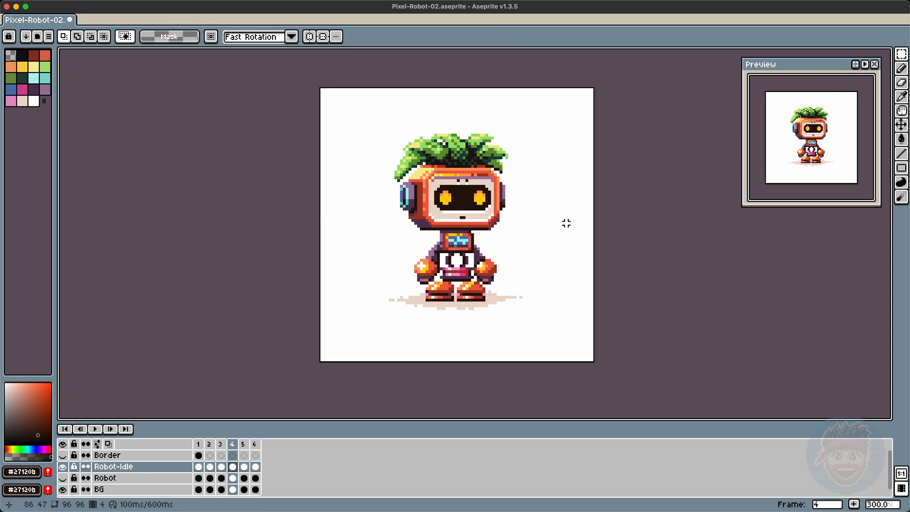
left_click_drag(385, 126, 554, 243)
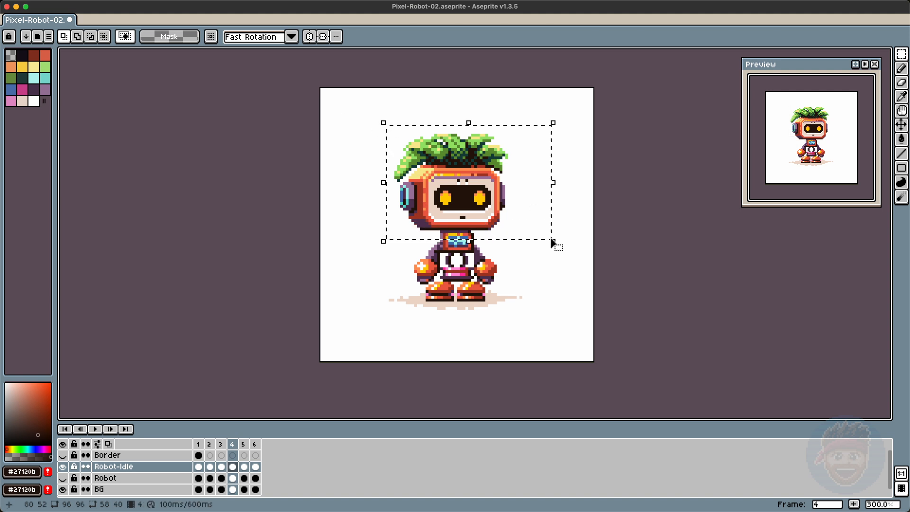
key("Up")
key("super+d")
Step: Select a small area just below the head in frame 4 and nudge it up one pixel
key("b")
key("m")
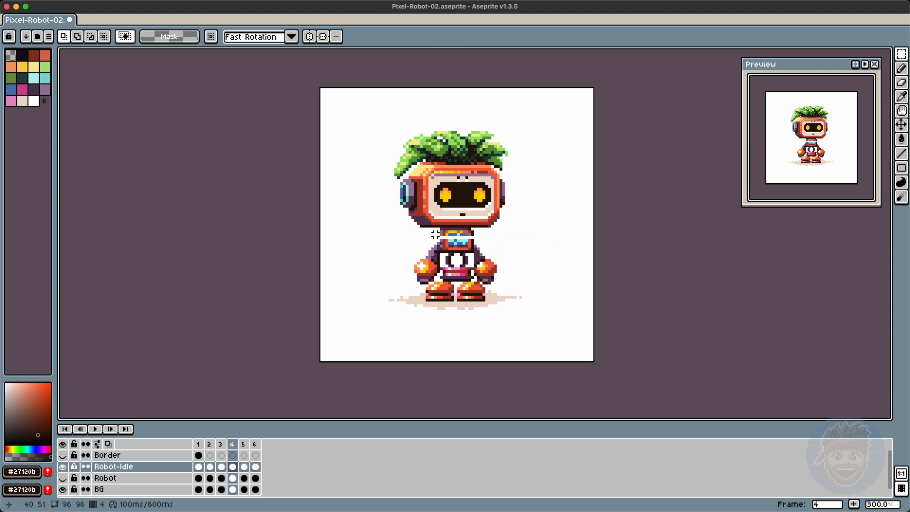
left_click_drag(492, 237, 496, 245)
key("Up")
key("super+d")
Step: Step through the frames and play the animation to review the head bob
key("Right")
key("Right")
key("Right")
key("Right")
key("Right")
key("Right")
key("Right")
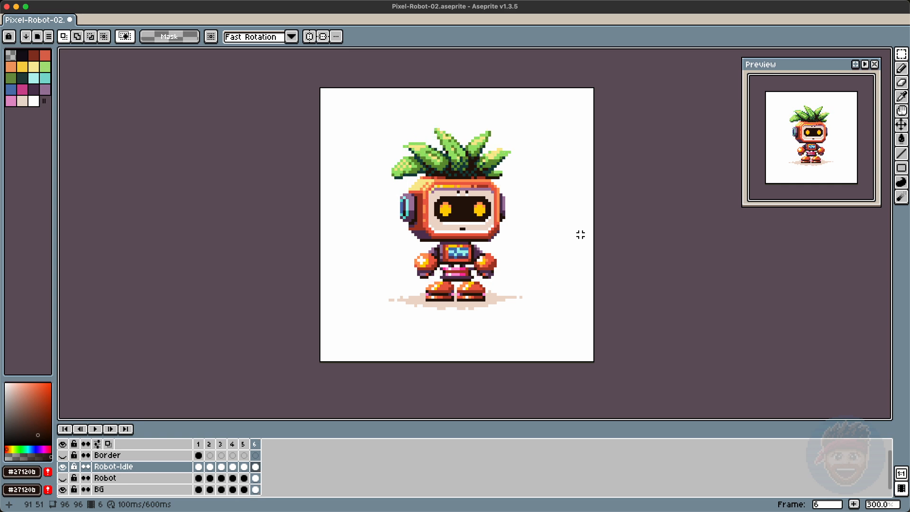
key("Left")
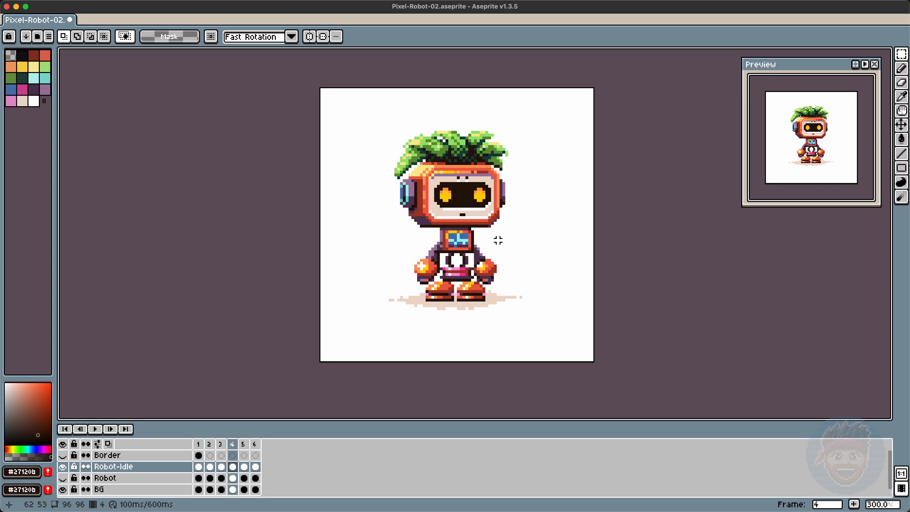
key("Return")
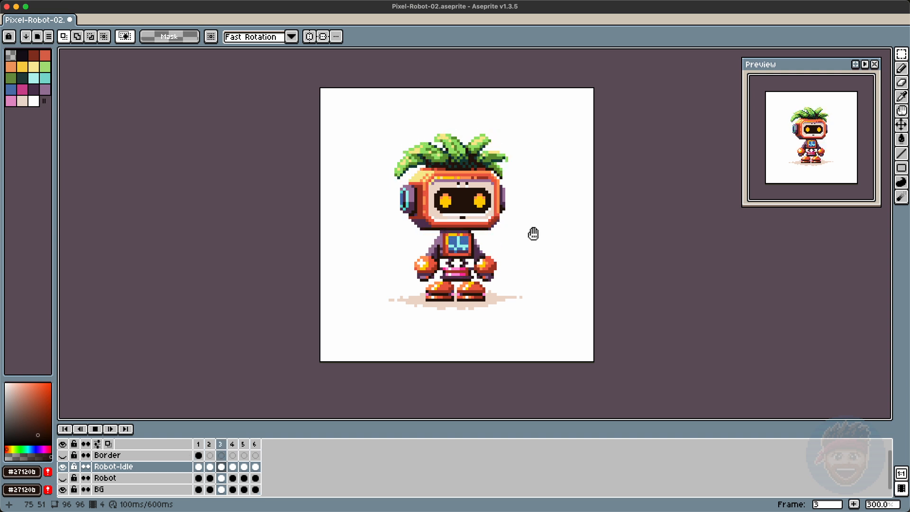
key("Return")
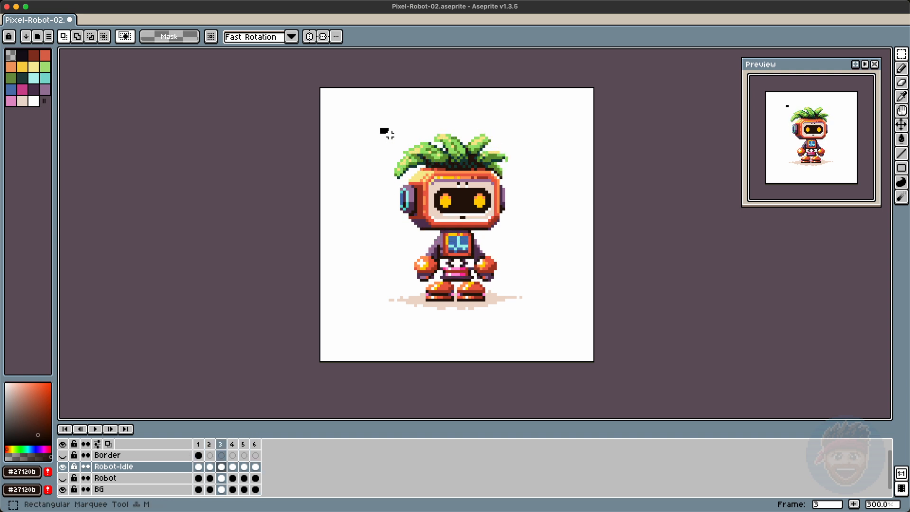
left_click_drag(545, 200, 527, 197)
left_click(419, 194)
left_click(588, 187)
key("Return")
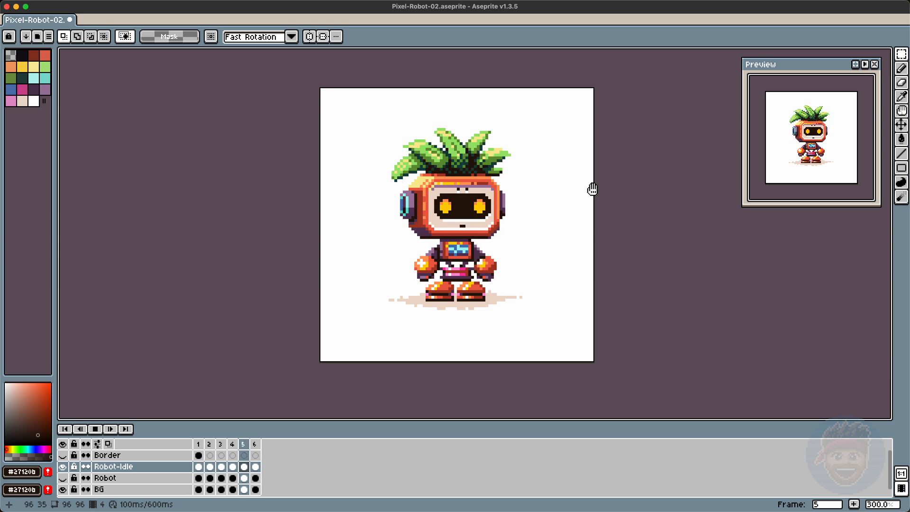
key("Return")
Step: Go to frame 5, select the head and leaves, and nudge them up one pixel
key("Right")
key("Right")
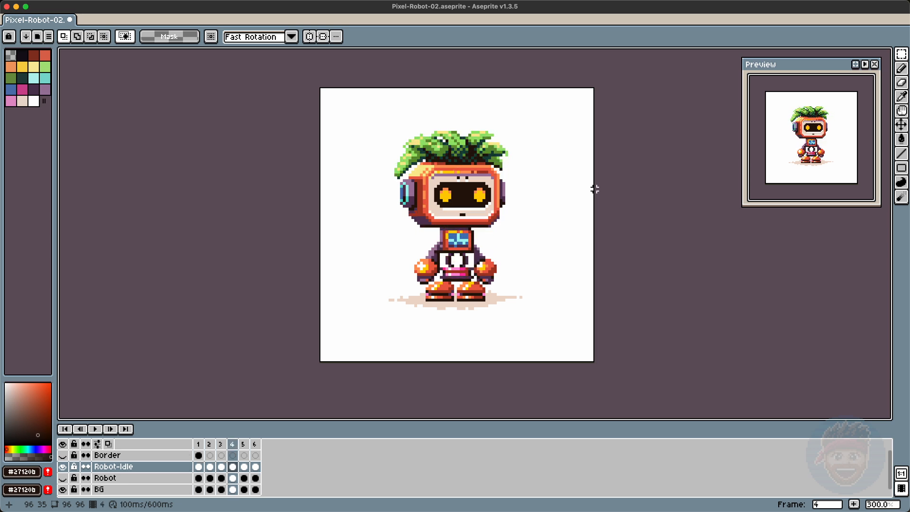
key("Left")
key("Left")
key("Left")
key("Right")
key("Right")
key("Right")
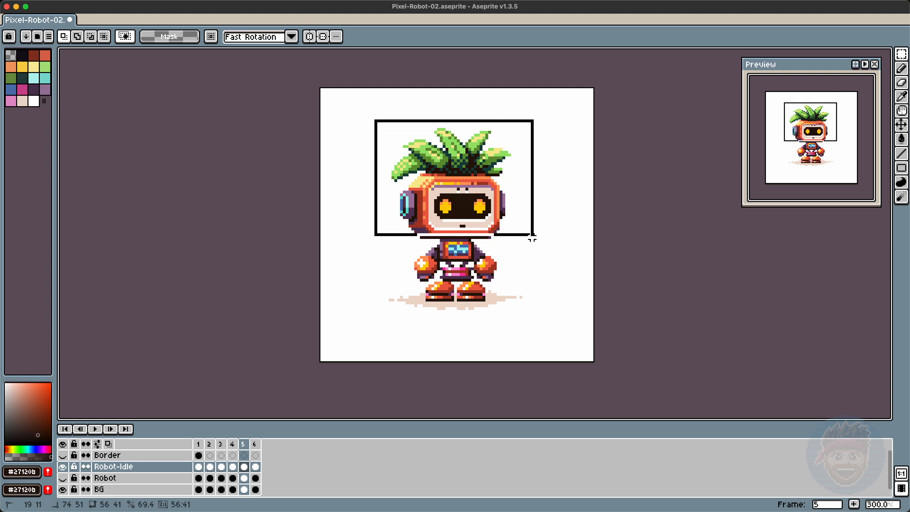
key("ctrl+d")
mouse_move(361, 109)
left_mouse_down()
mouse_move(557, 195)
mouse_move(561, 207)
left_mouse_up()
key("Up")
key("super+d")
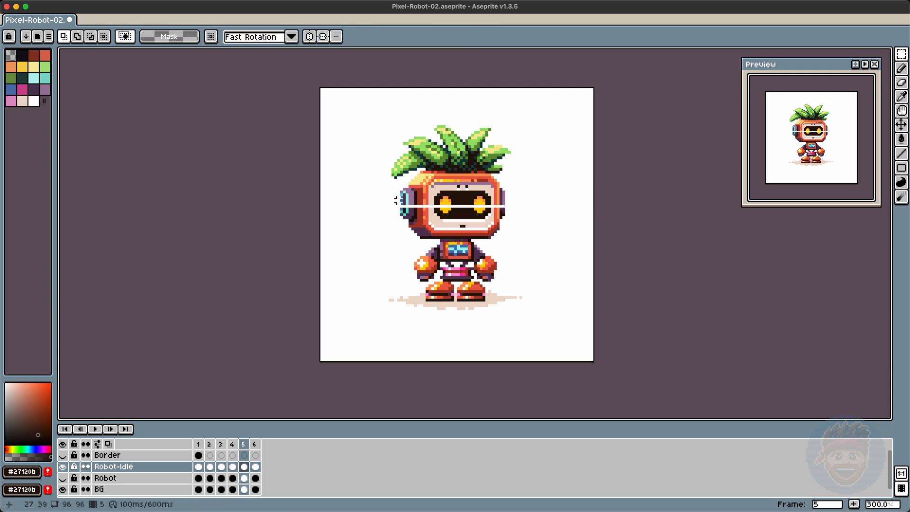
Step: Try to patch the face by copying a pixel row across the eyes and pasting it one pixel lower
left_click_drag(397, 204, 527, 204)
key("super+c")
key("super+v")
key("Down")
key("super+d")
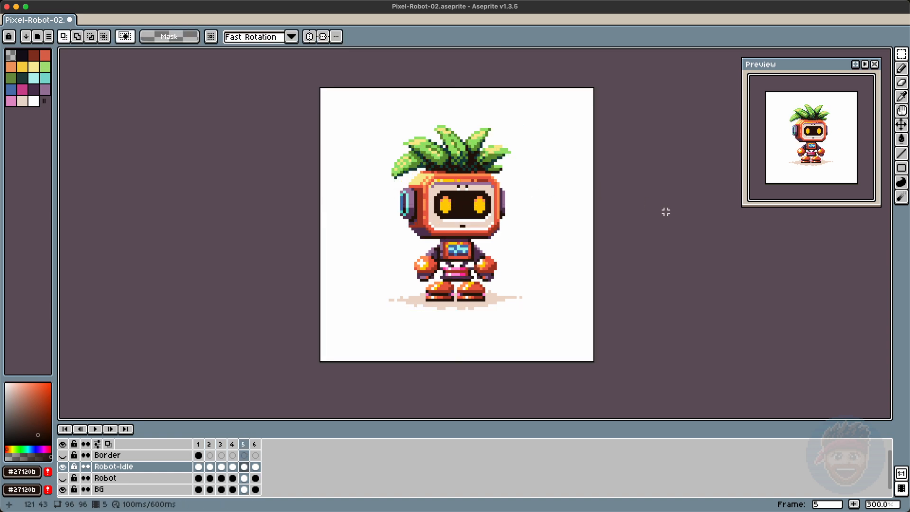
key("super+z")
key("super+d")
Step: Step through the frames to review the head positions
key("Left")
key("Left")
key("Left")
key("Left")
key("Right")
key("Left")
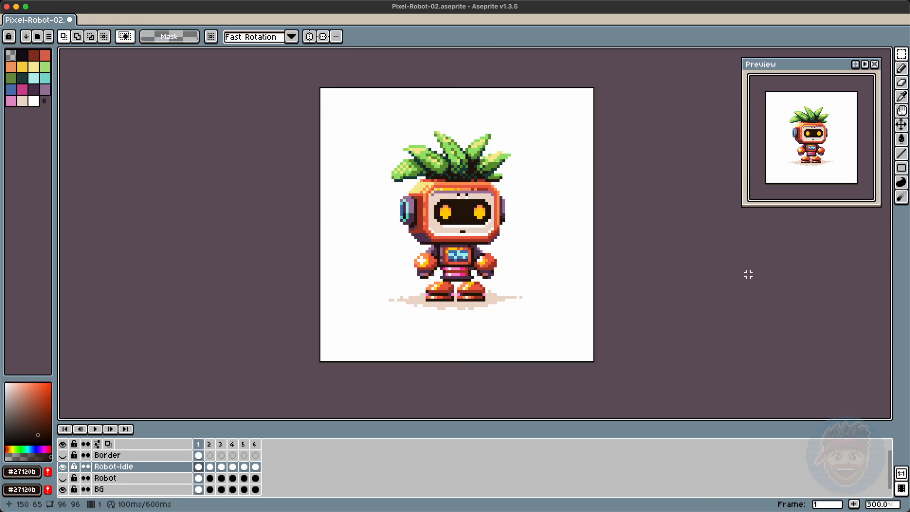
key("Right")
key("Right")
key("Right")
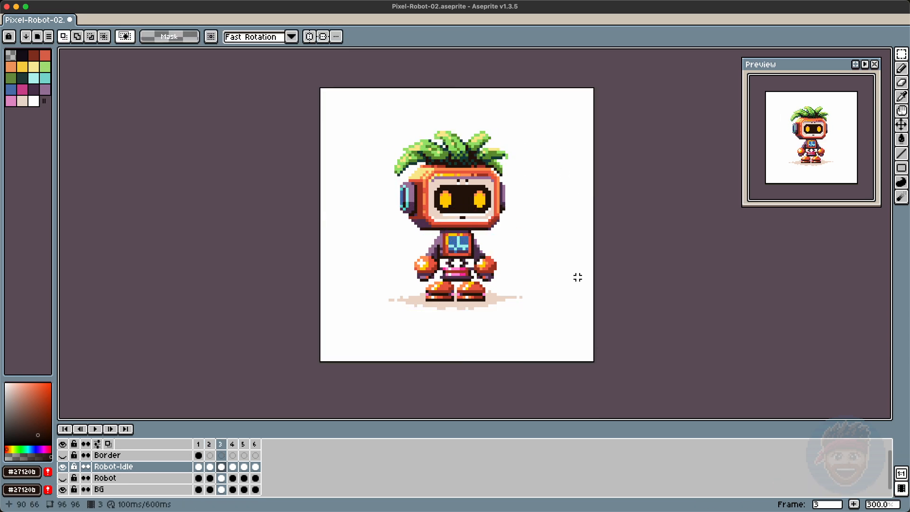
Step: Undo the last edit
key("super+d")
key("Right")
key("Right")
key("Left")
key("super+z")
key("super+d")
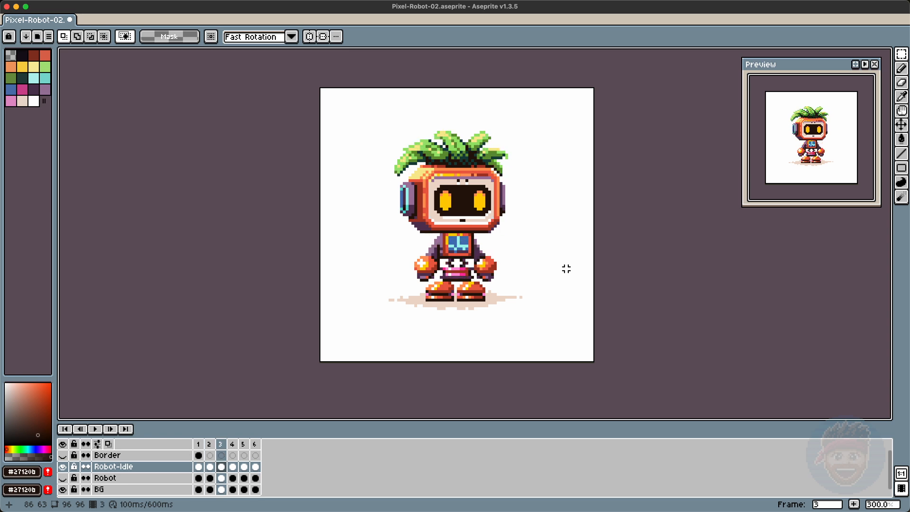
Step: Select the head and leaves in frame 4 again and nudge them up one pixel
left_click_drag(425, 138, 530, 230)
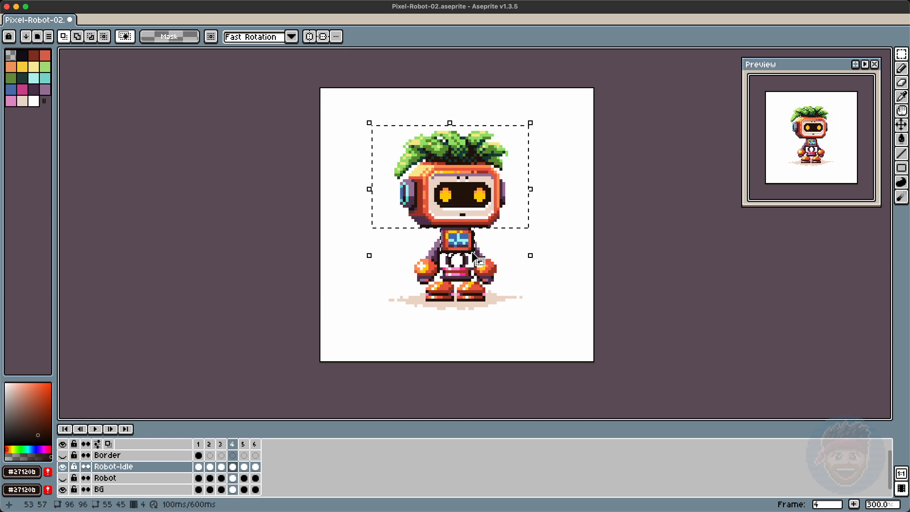
key("Up")
key("b")
key("m")
key("super+d")
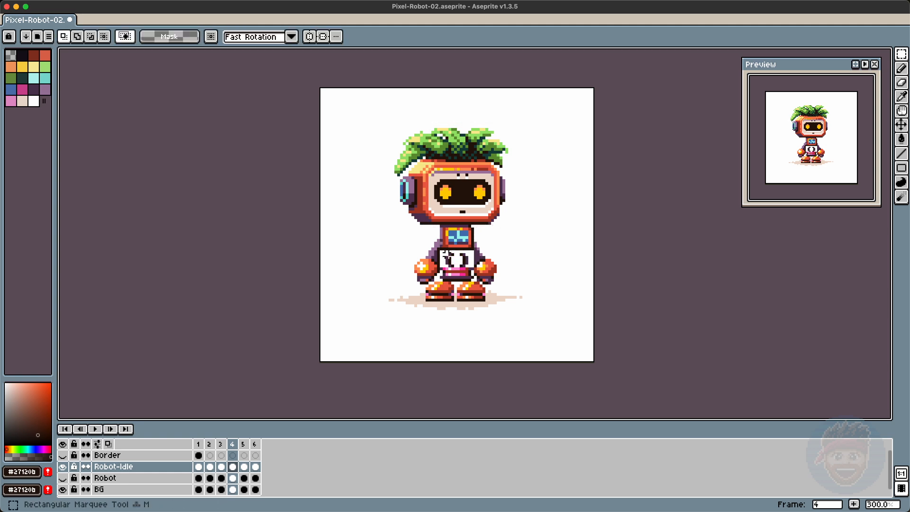
key("Up")
key("super+d")
Step: Select a one-pixel row on the chest in frame 4 and nudge it up one pixel
left_click_drag(470, 257, 470, 256)
key("Up")
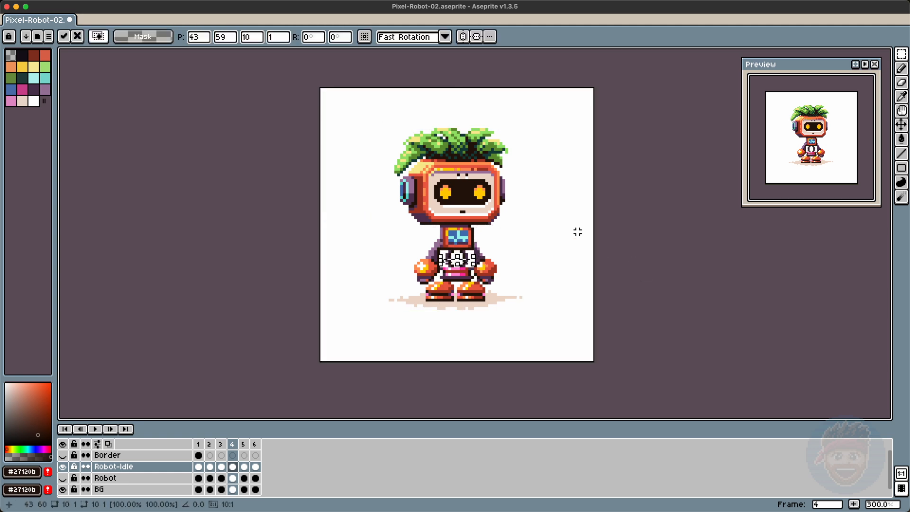
key("super+d")
key("Return")
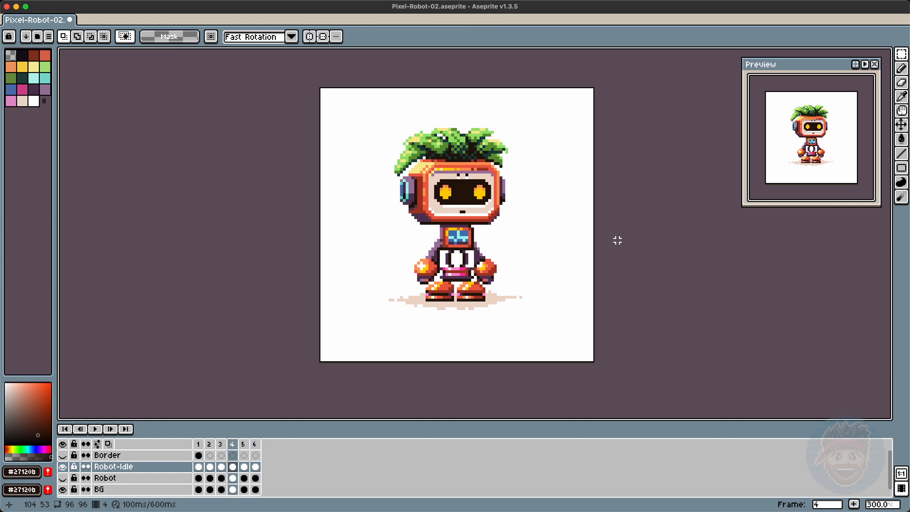
Step: Select the head and leaves in frame 5 and nudge them up one pixel
left_click_drag(372, 114, 563, 242)
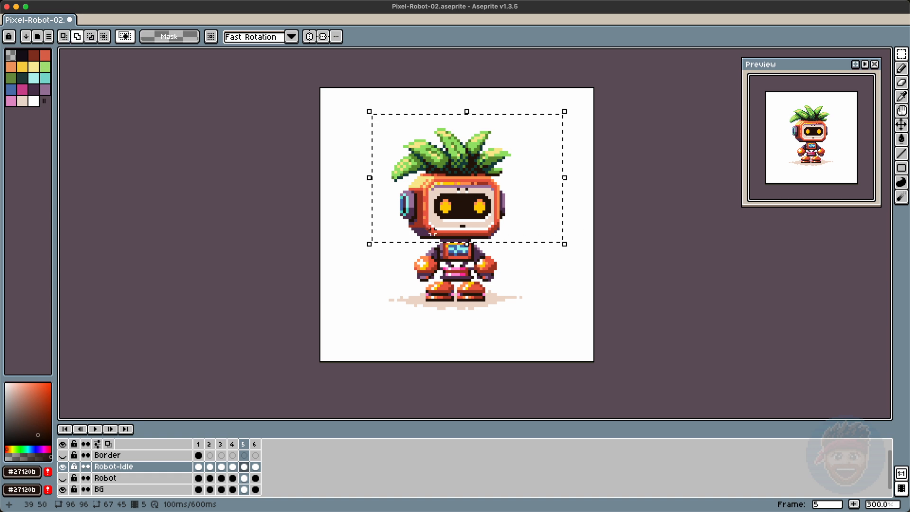
key("super+t")
key("super+d")
left_click_drag(352, 115, 530, 235)
key("Up")
key("super+d")
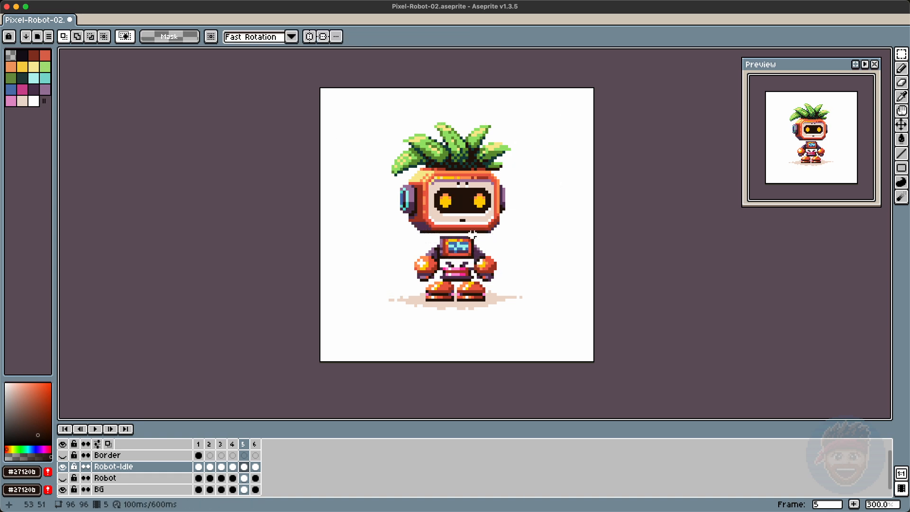
Step: Select the one-pixel row under the face in frame 5 and nudge it one pixel right
key("b")
key("m")
left_click_drag(436, 224, 485, 227)
key("super+t")
key("Right")
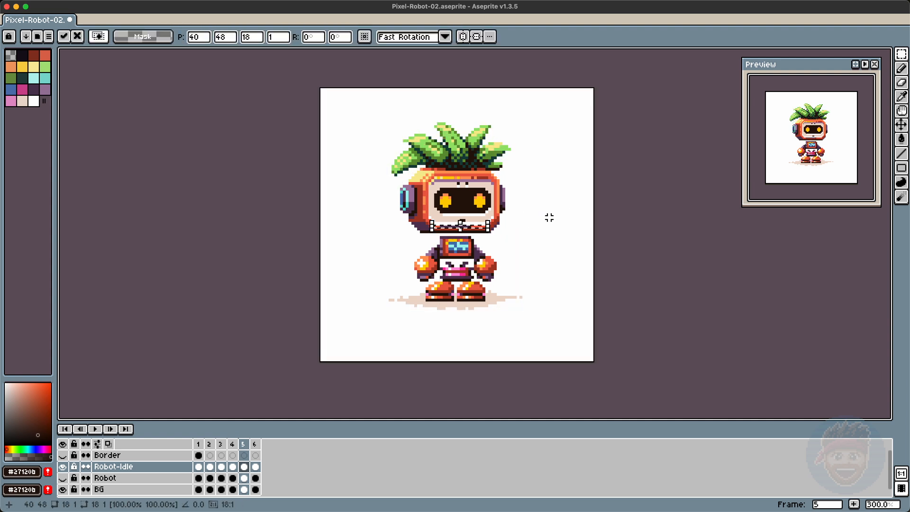
key("super+d")
Step: Paint two purple pixels on the robot's chest in frame 5
key("b")
left_click(461, 265, "alt")
left_click(464, 263)
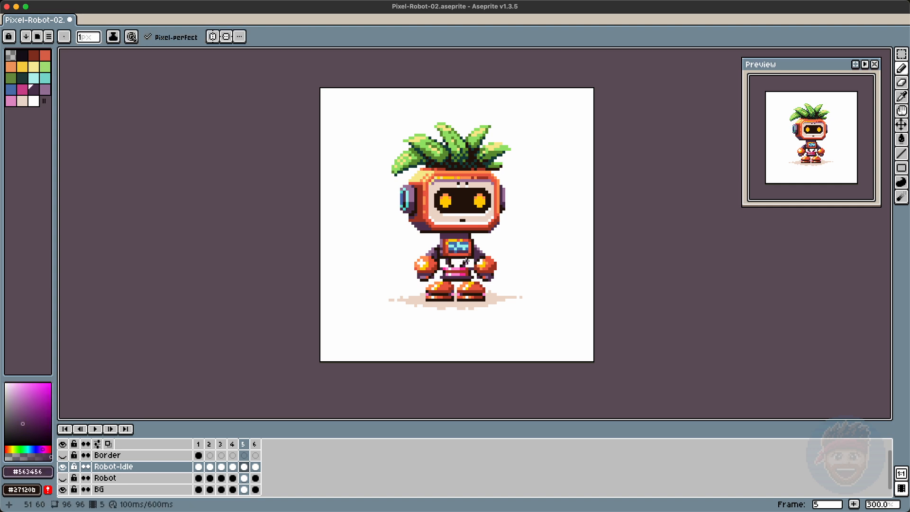
key("Left")
key("Right")
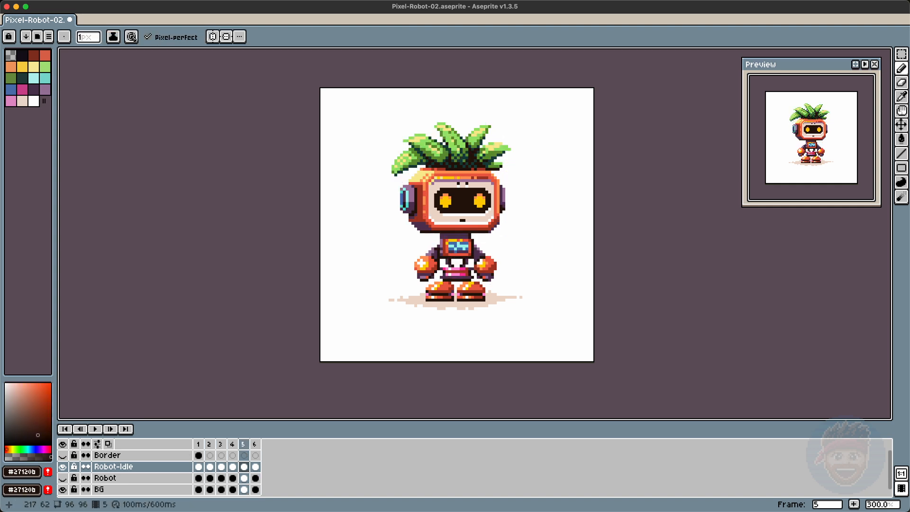
Step: Step back to frame 1 and play the animation
key("m")
key("Left")
key("b")
key("super+d")
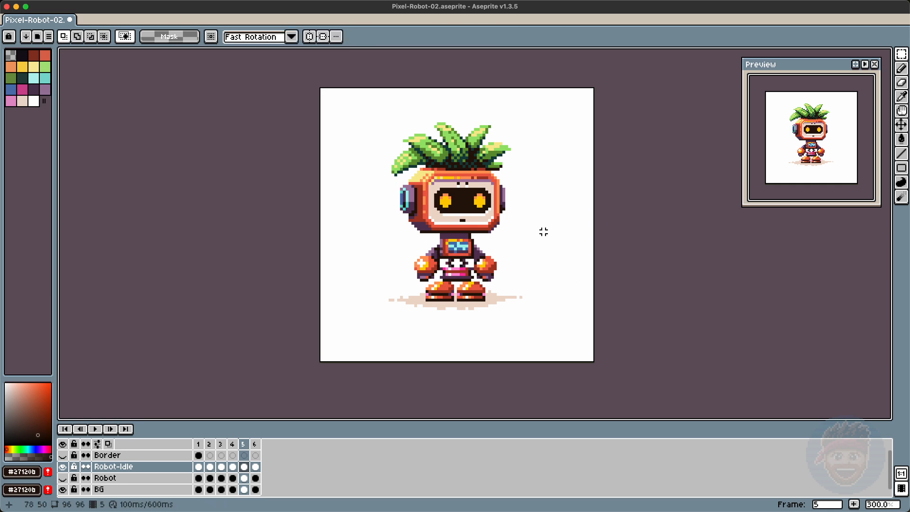
key("Left")
key("Left")
key("Left")
key("Left")
key("Left")
key("Return")
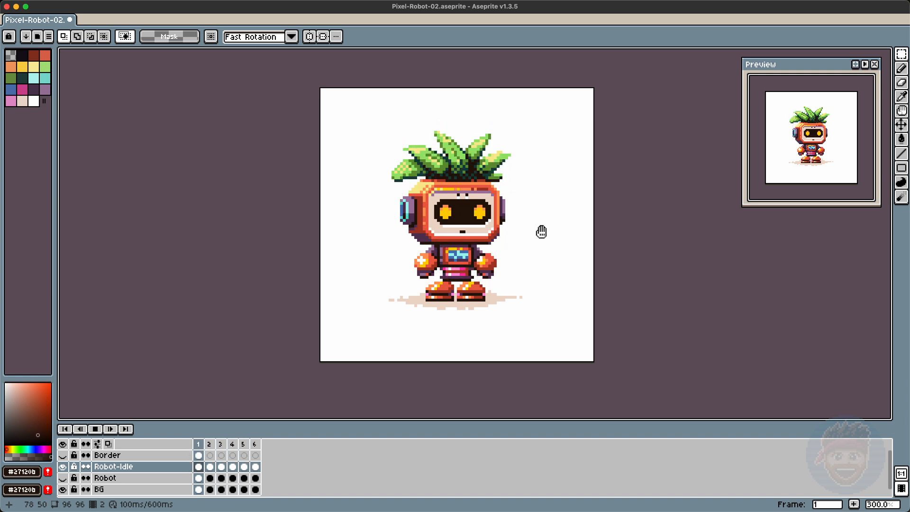
key("Return")
Step: Touch up the leaf tips in frame 1 with green and light yellow pixels
left_click_drag(380, 151, 405, 193)
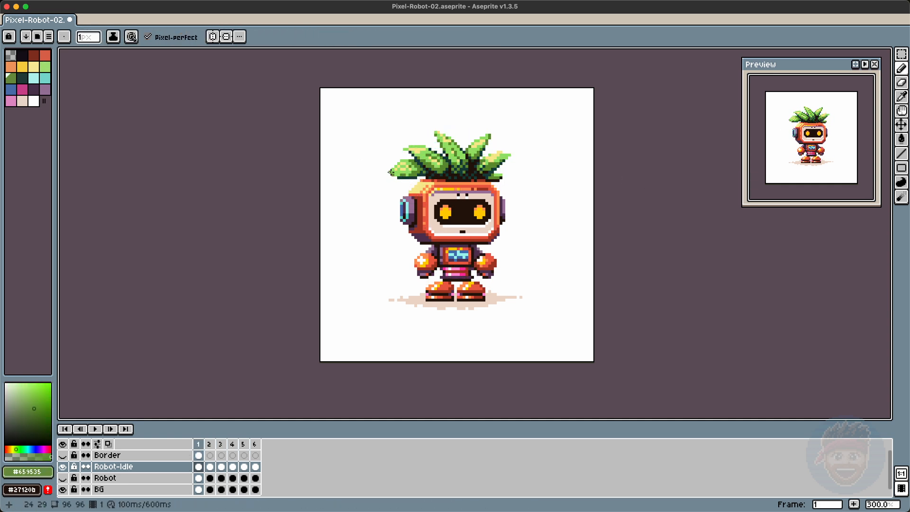
key("Left")
key("Right")
left_click(400, 167, "alt")
key("Left")
key("Right")
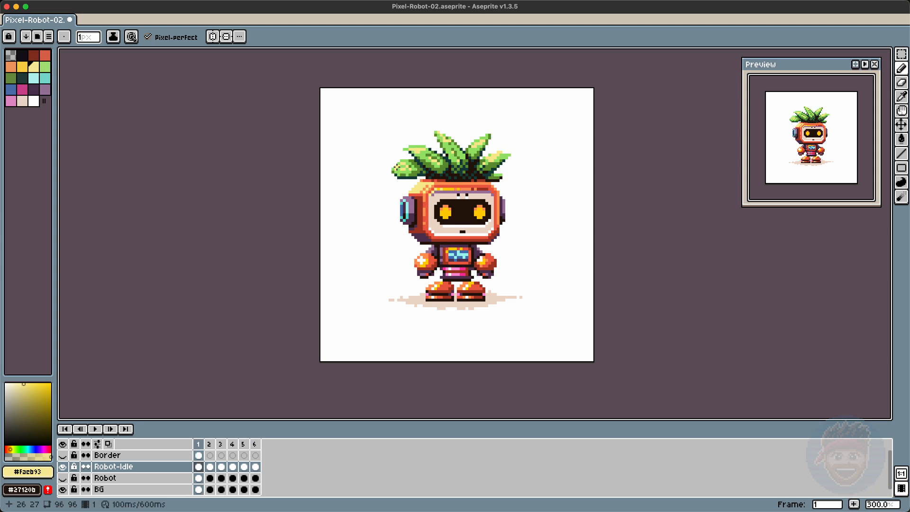
left_click(496, 176, "alt")
key("Right")
key("Left")
Step: Select the left leaf tip and paste a copy into frame 2
key("m")
left_click_drag(385, 156, 363, 214)
key("Right")
key("super+v")
left_click(639, 185)
key("Right")
key("Right")
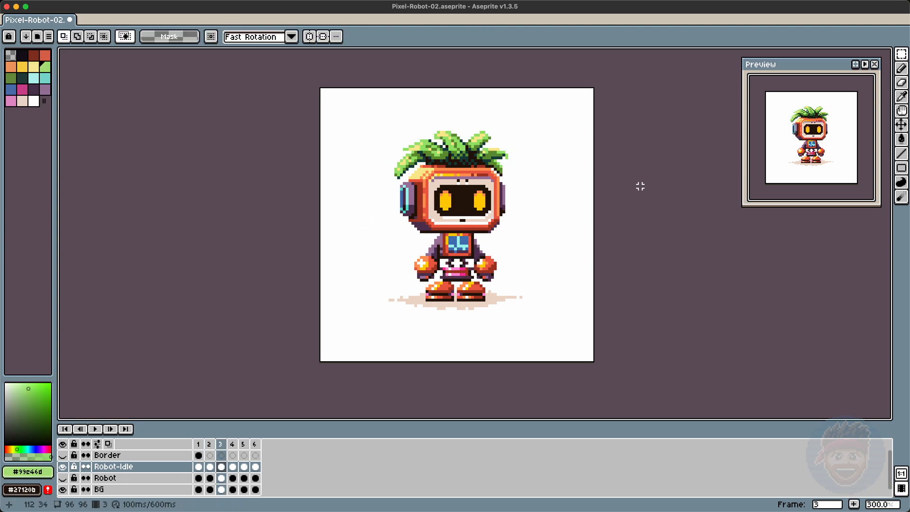
key("Right")
key("Right")
Step: Inspect the left leaf tip across frames and add a pixel to it with the pencil
key("Right")
left_click_drag(387, 157, 410, 179)
left_click(648, 171)
left_click_drag(399, 167, 409, 184)
key("Right")
key("Left")
key("Left")
Step: Delete the stray pasted leaf fragment from frame 2 and play the animation
key("Right")
left_click(648, 171)
key("b")
left_click(402, 167, "alt")
key("e")
key("Right")
key("Right")
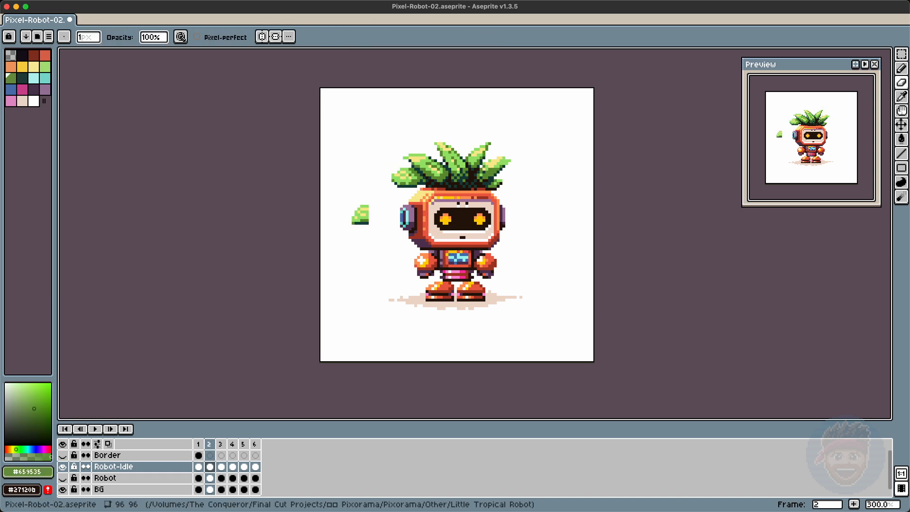
key("Left")
key("m")
left_click_drag(337, 193, 371, 236)
key("Delete")
key("Return")
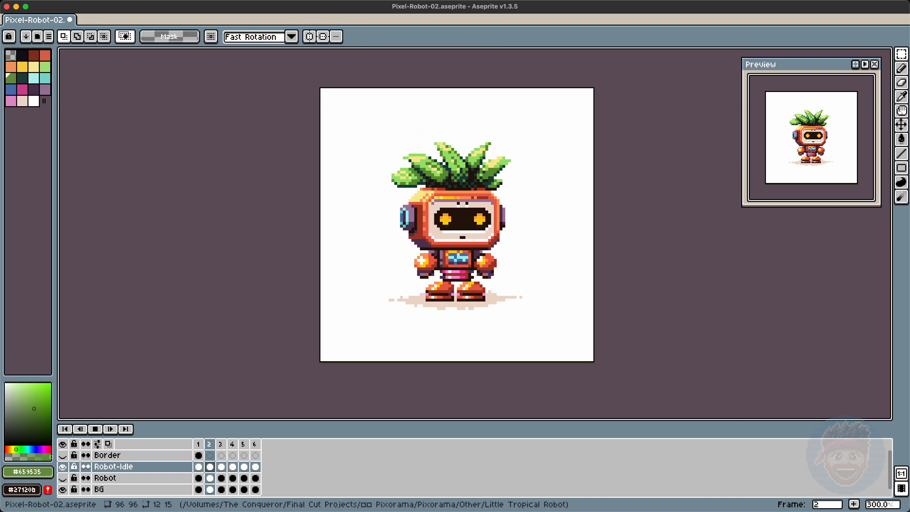
Step: Nudge the robot's left arm up one pixel in frame 2 and replay the animation
key("Return")
key("Up")
left_click_drag(415, 254, 437, 278)
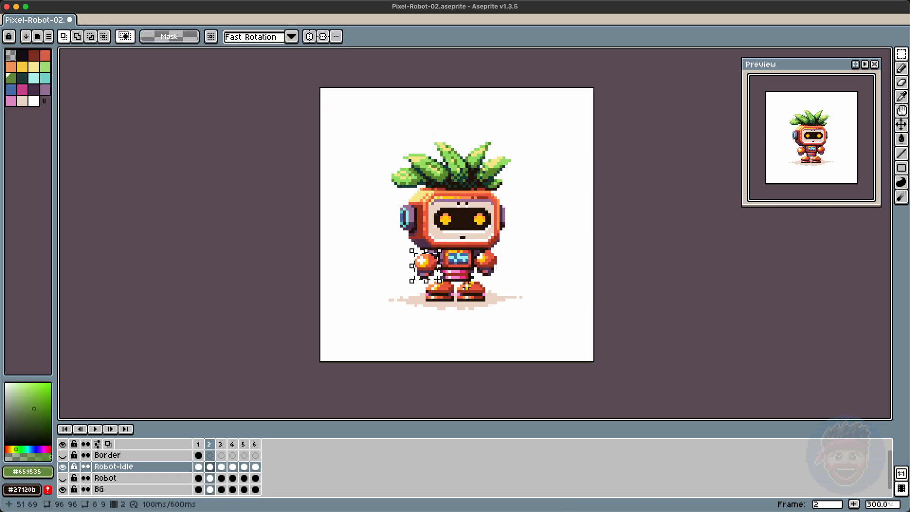
key("Up")
left_click_drag(410, 251, 436, 283)
key("Up")
key("super+d")
key("Return")
key("Return")
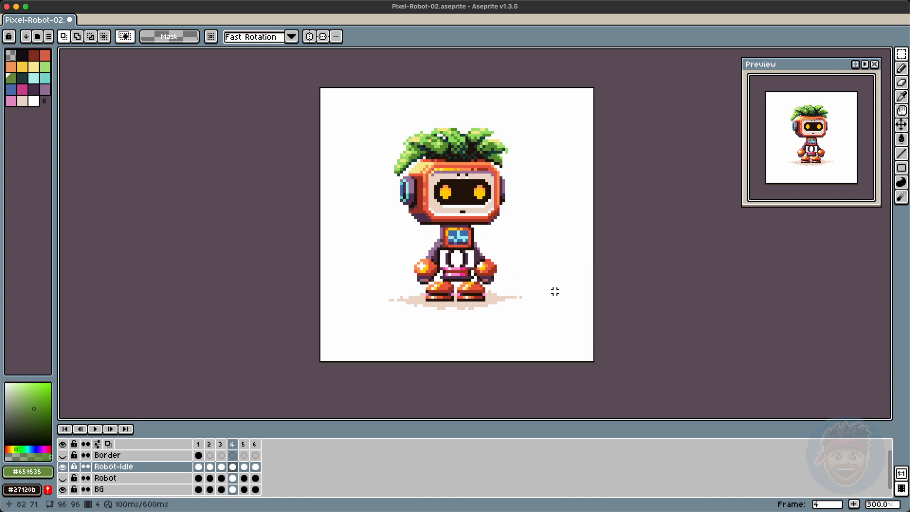
key("Return")
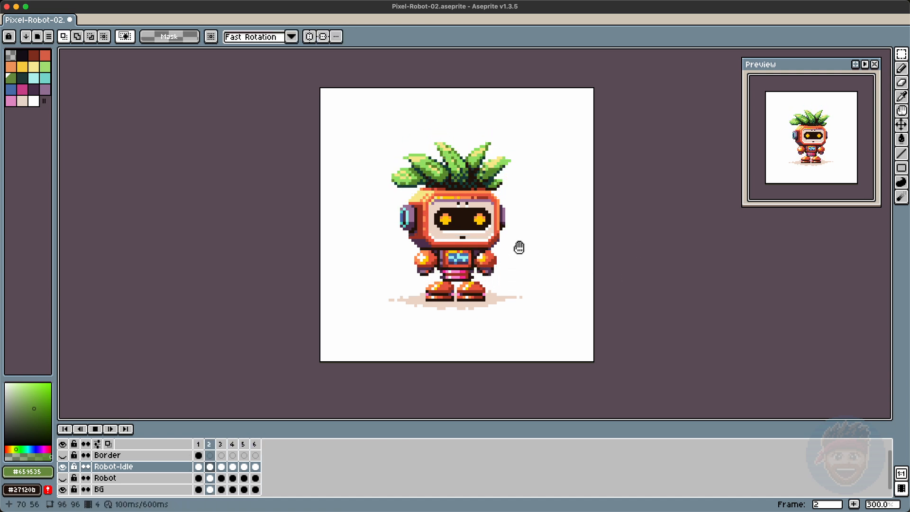
Step: In frame 4, nudge both of the robot's arms up one pixel and replay the animation
key("Left")
key("Right")
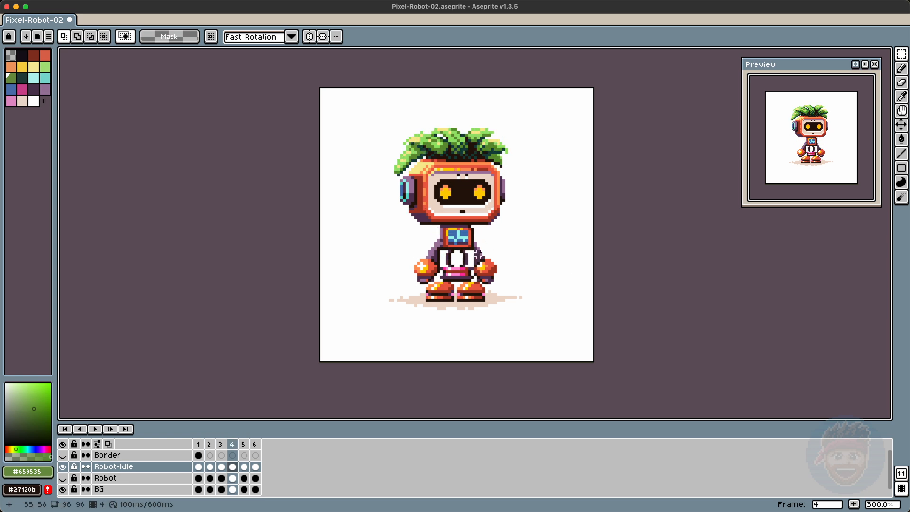
left_click_drag(498, 254, 474, 283)
key("Up")
left_click_drag(412, 254, 436, 284)
key("Up")
key("super+d")
key("Return")
key("Return")
Step: Nudge both arms in frame 4 up one more pixel and replay the animation
left_click_drag(500, 250, 475, 284)
key("Up")
left_click_drag(397, 240, 434, 280)
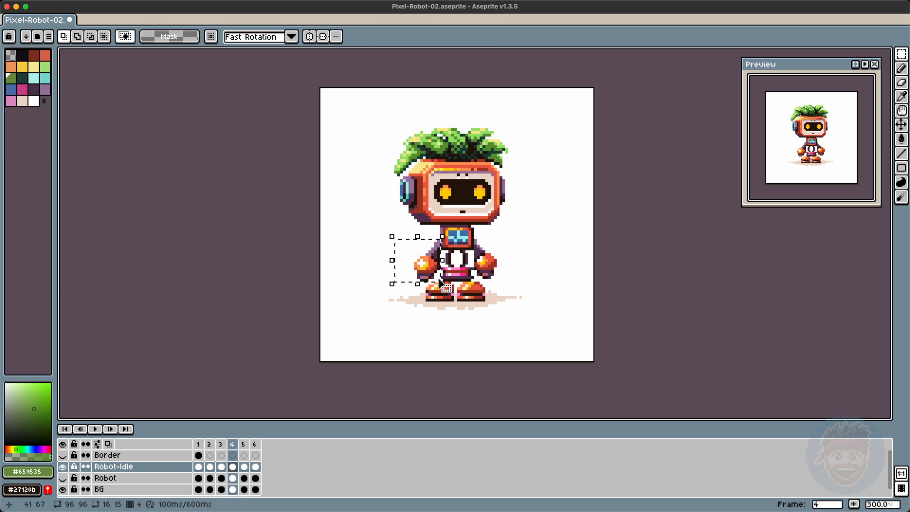
key("Up")
key("super+d")
key("Return")
key("Return")
Step: Go back to frame 2, play the animation and save the file
key("Left")
key("Left")
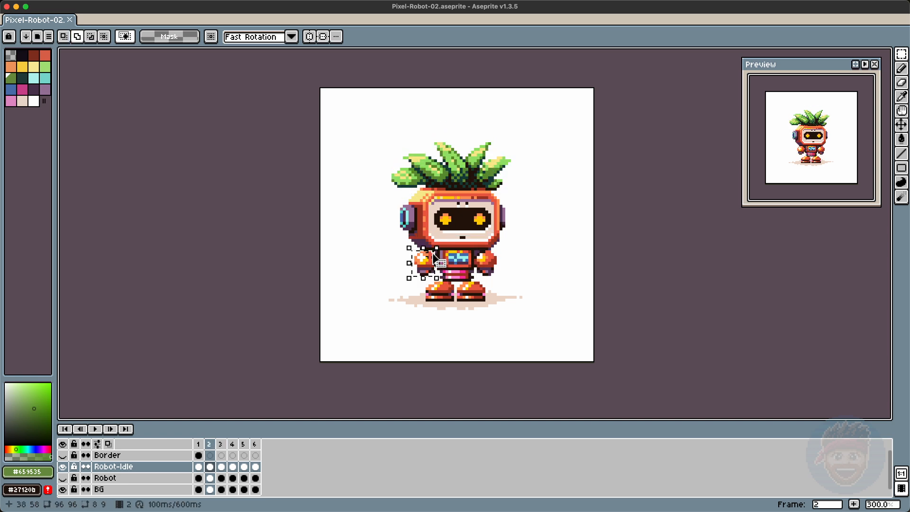
key("Return")
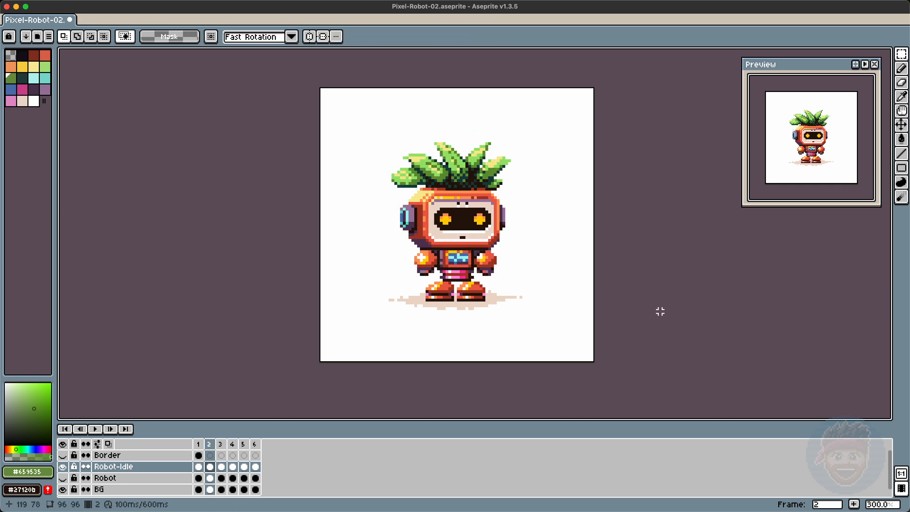
key("super+s")
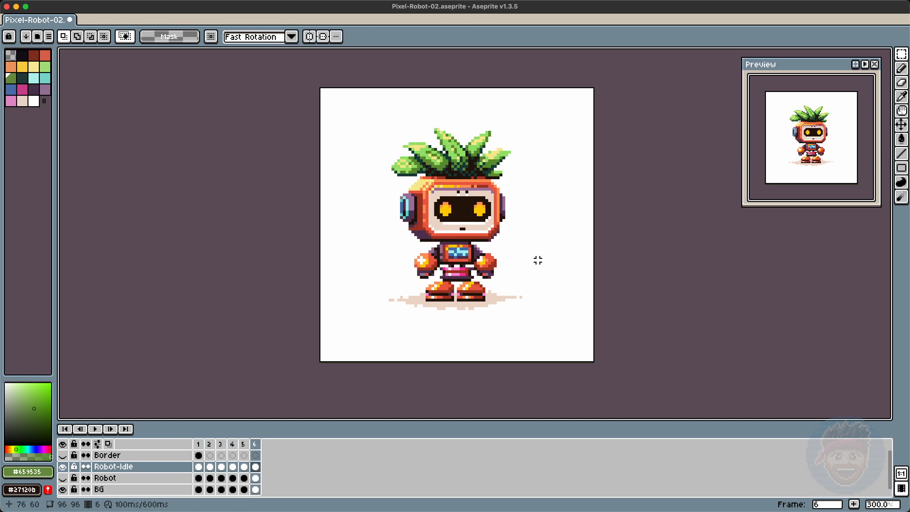
Step: Stop playback and pick the light green leaf colour from the canvas with the eyedropper
key("Return")
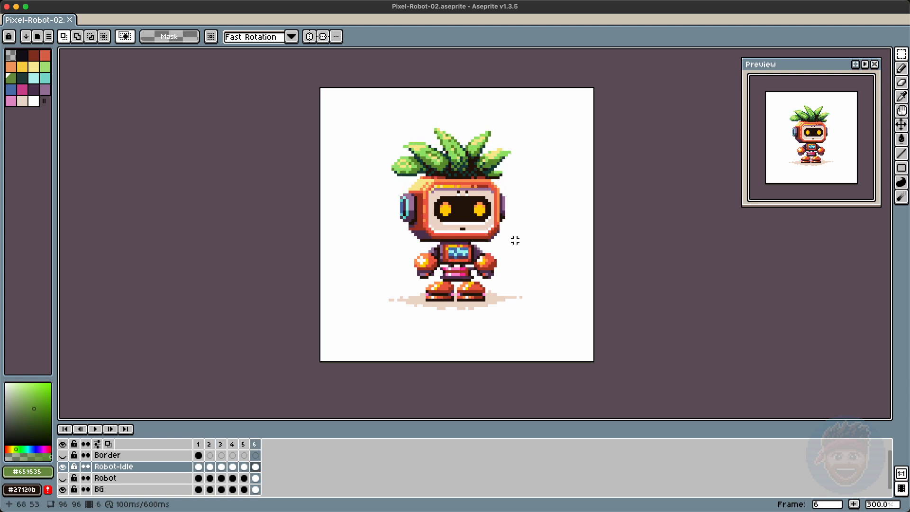
key("Return")
key("b")
key("alt")
key("alt")
key("e")
key("b")
key("alt")
left_click(450, 134, "alt")
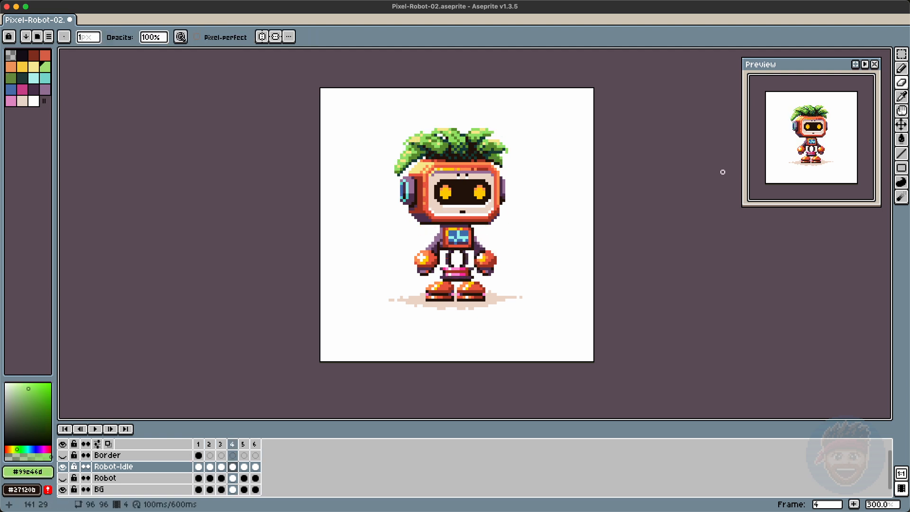
key("b")
key("alt")
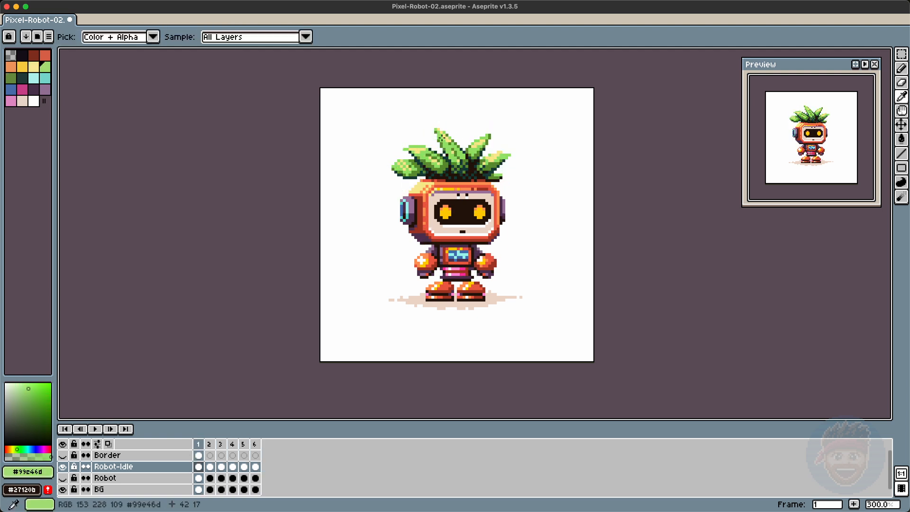
Step: Step back to frame 1, undo the last two edits, replay the animation and save
key("Left")
key("Left")
key("Left")
key("Left")
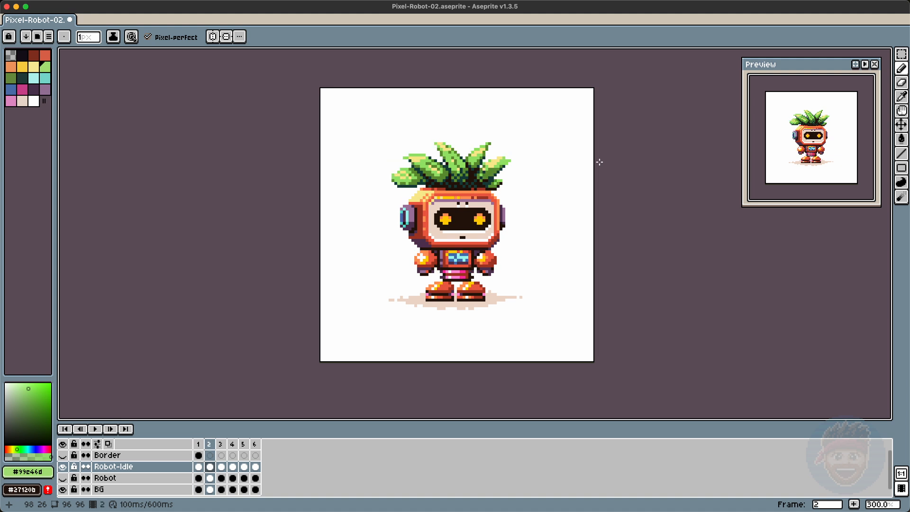
key("super+z")
key("super+z")
key("Return")
key("Return")
key("super+s")
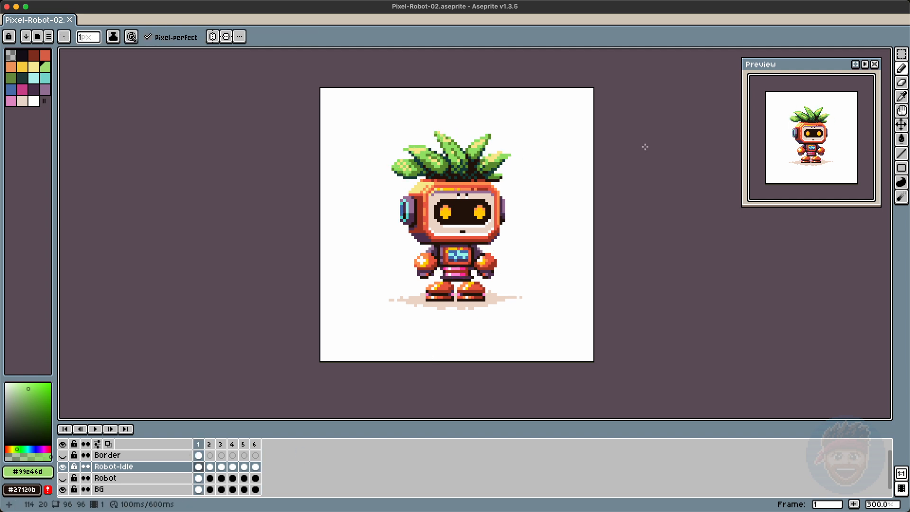
Step: With the border shown, make a small pencil touch-up on the robot's head in frame 2
key("e")
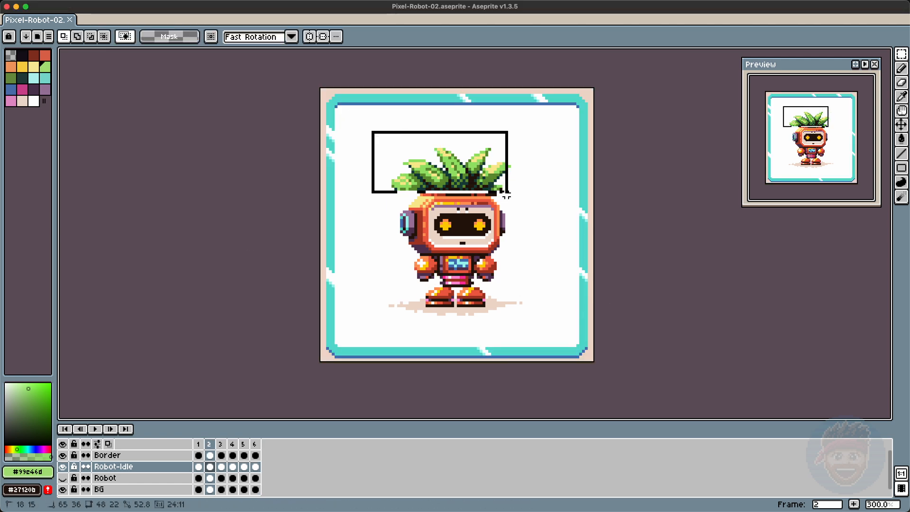
left_click_drag(555, 205, 559, 213)
left_click(555, 236)
key("b")
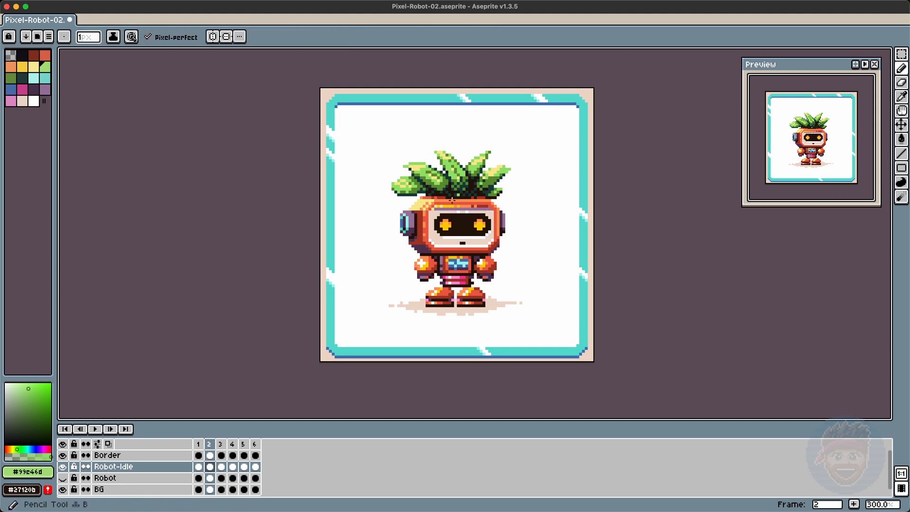
left_click(437, 208, "alt")
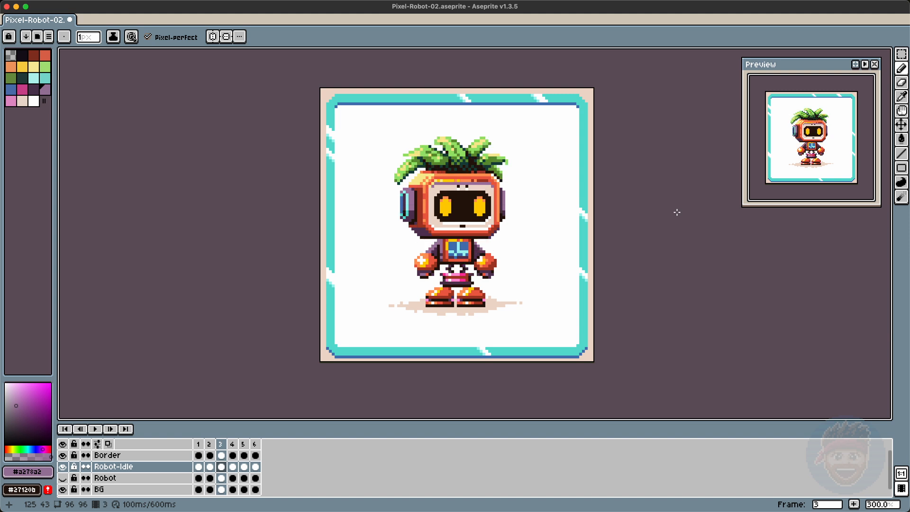
Step: Select the head and leaves in frame 2, move them down one pixel, deselect and play the animation
key("m")
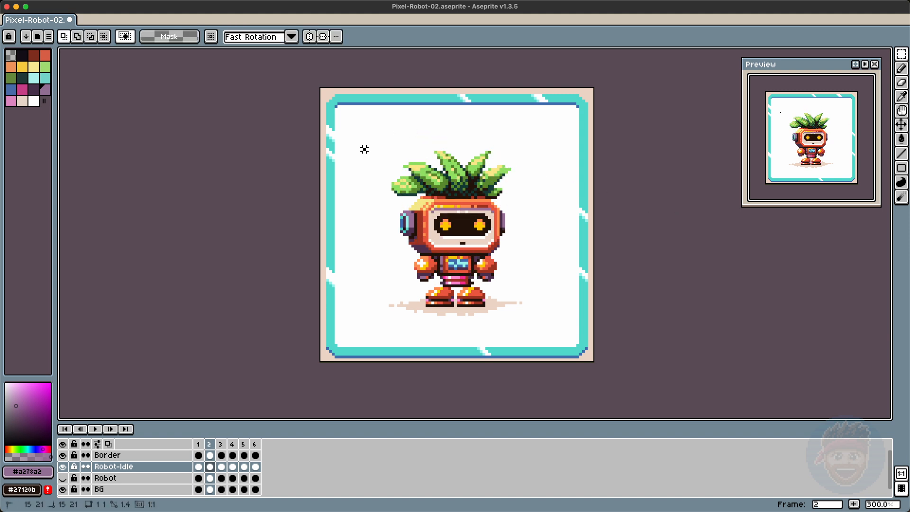
left_click_drag(546, 243, 548, 246)
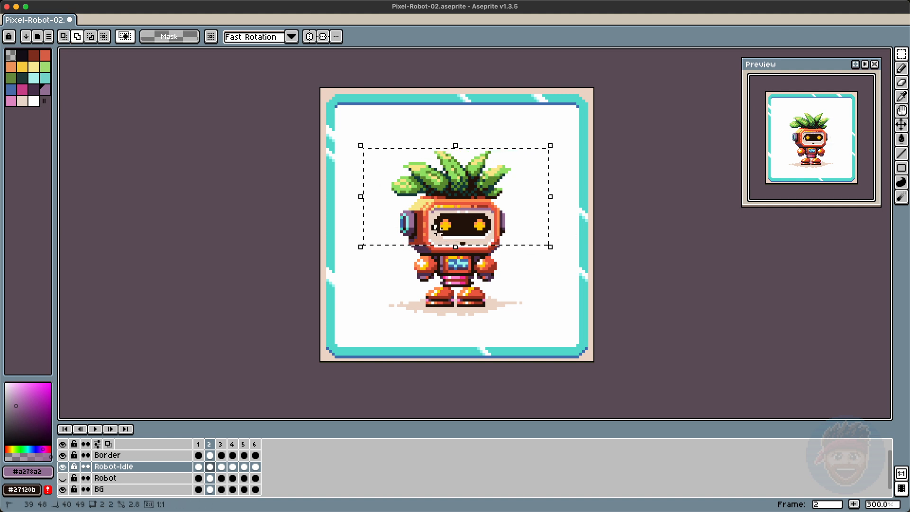
key("Down")
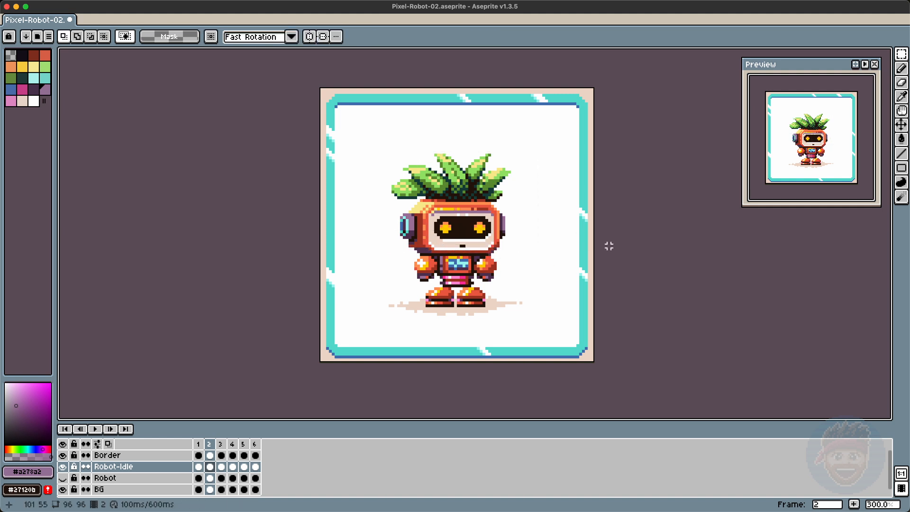
left_click(785, 231)
key("Right")
key("Right")
key("Right")
key("Right")
key("Right")
key("Return")
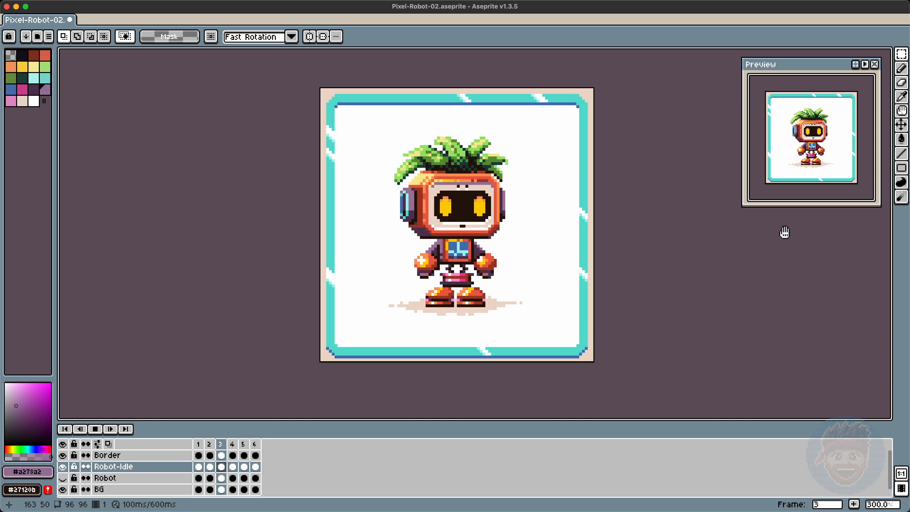
Step: Stop playback and step through the Robot layer's frames back to frame 1
key("Return")
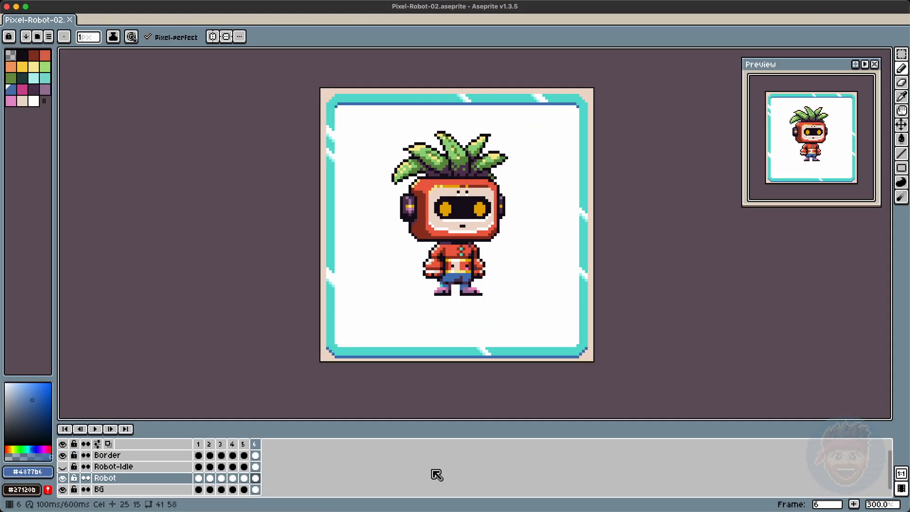
key("Left")
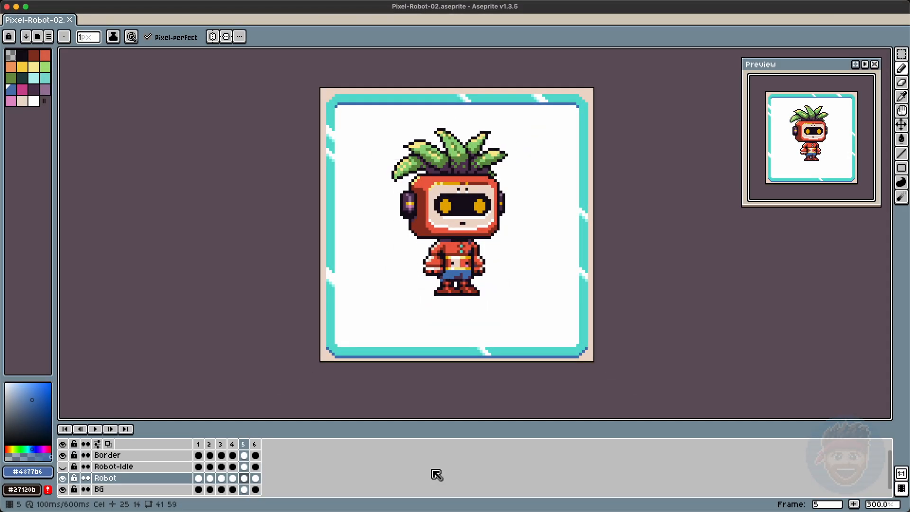
key("Left")
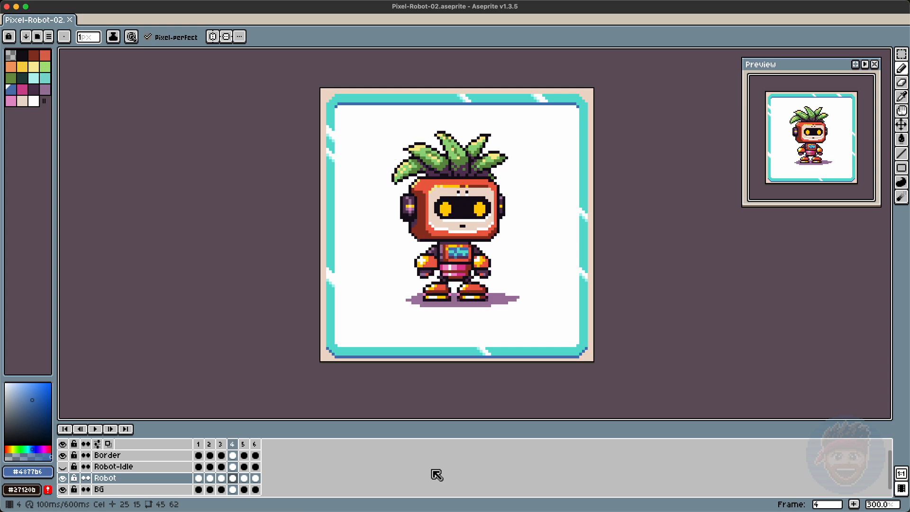
key("Left")
key("Left")
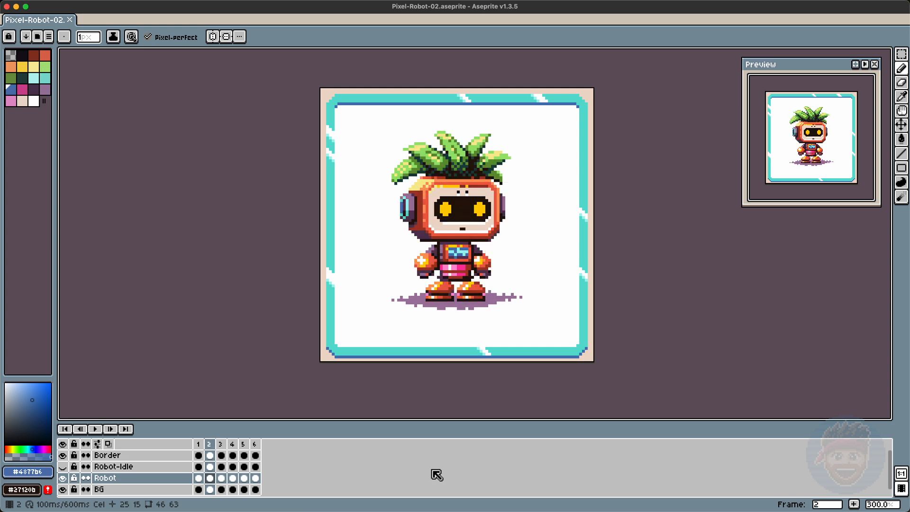
key("Left")
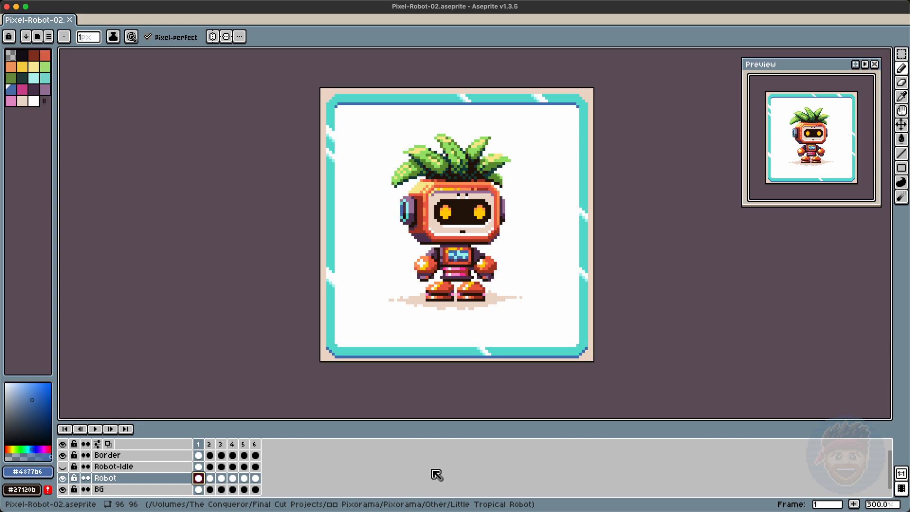